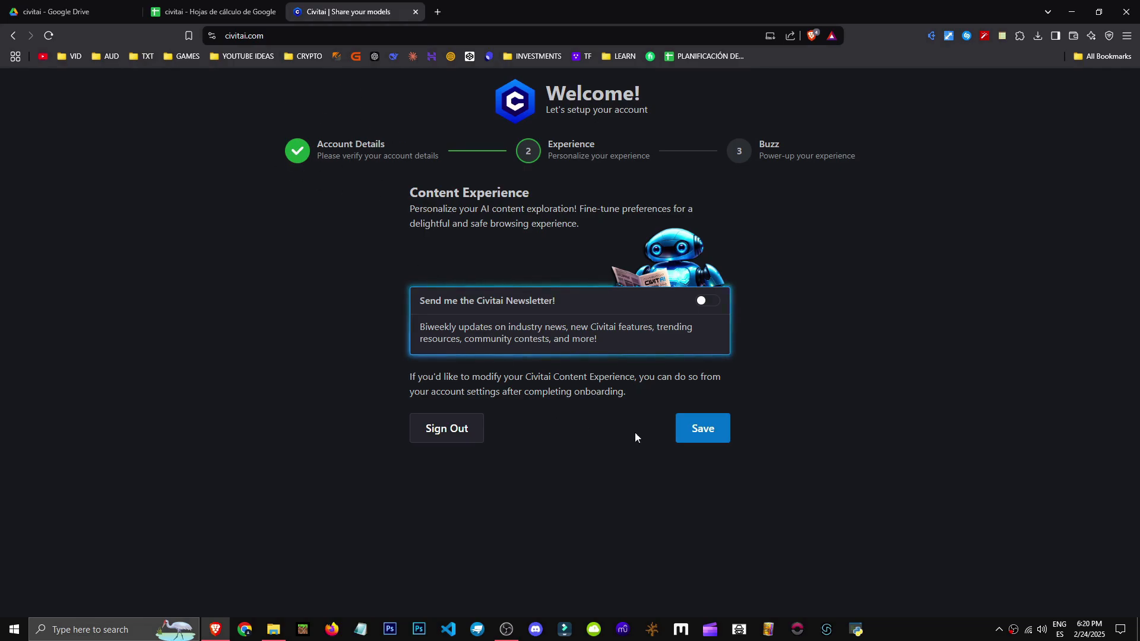
Step: Complete the account onboarding with the Civitai newsletter left off and browse the image feed
left_click(710, 436)
left_click(735, 570)
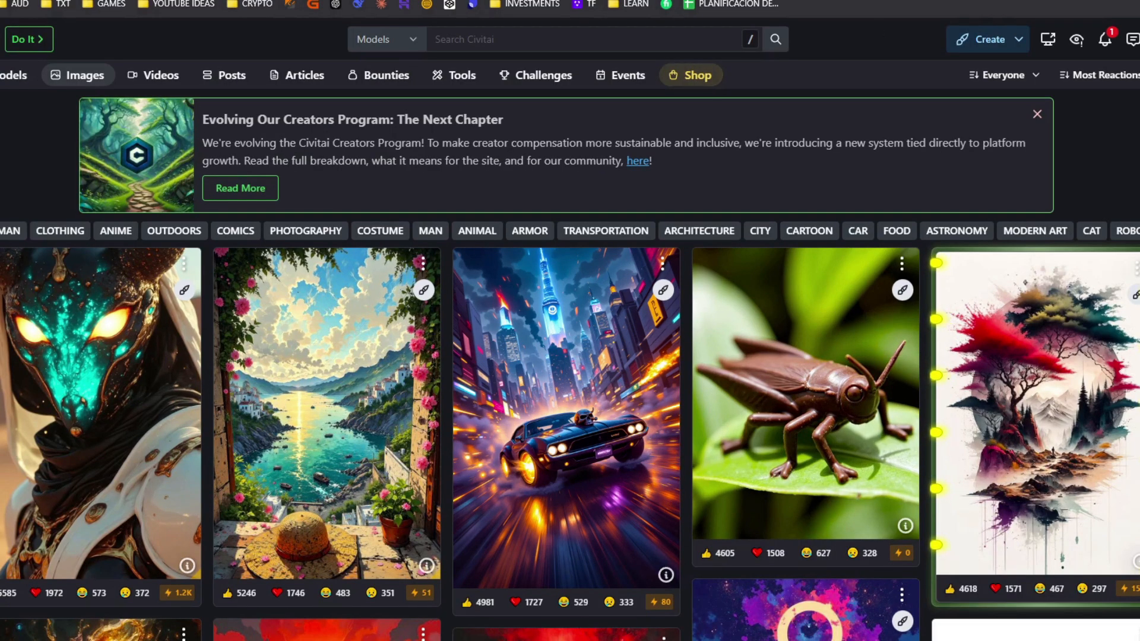
scroll(570, 365, "down", 2)
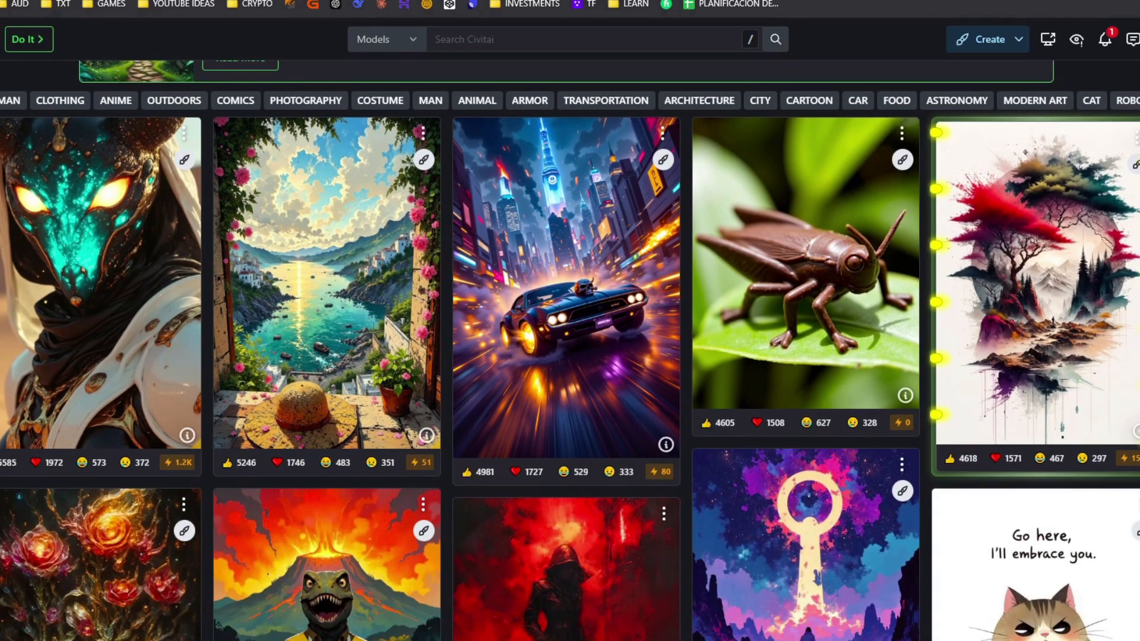
scroll(570, 350, "down", 1)
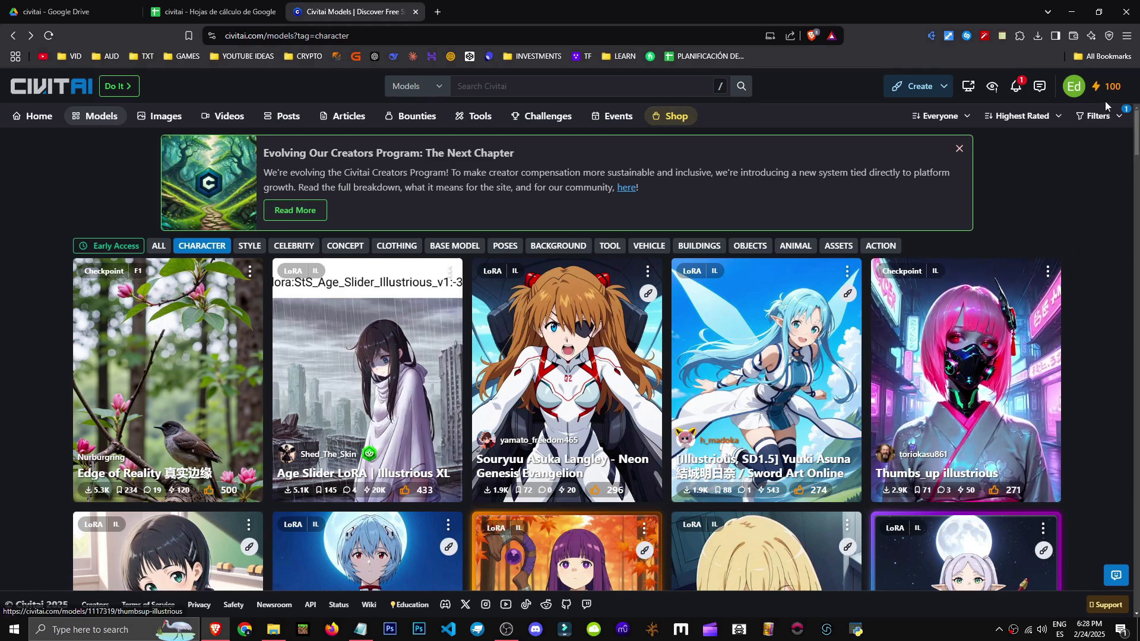
Step: Open the account's Buzz dashboard and go to its Earn Buzz section
left_click(1075, 86)
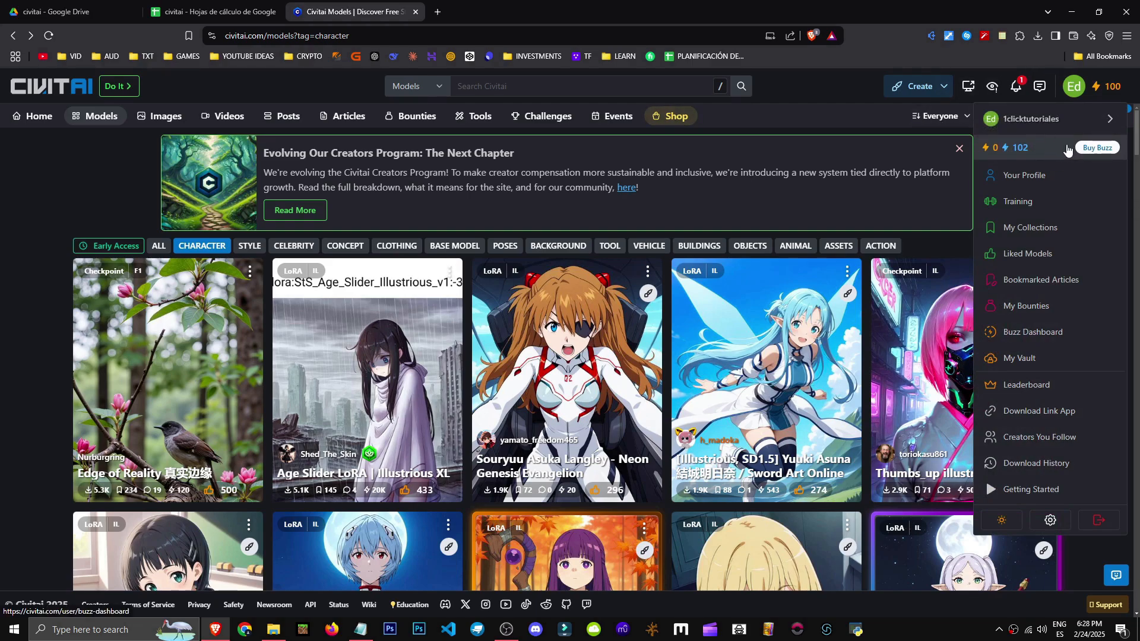
left_click(1086, 147)
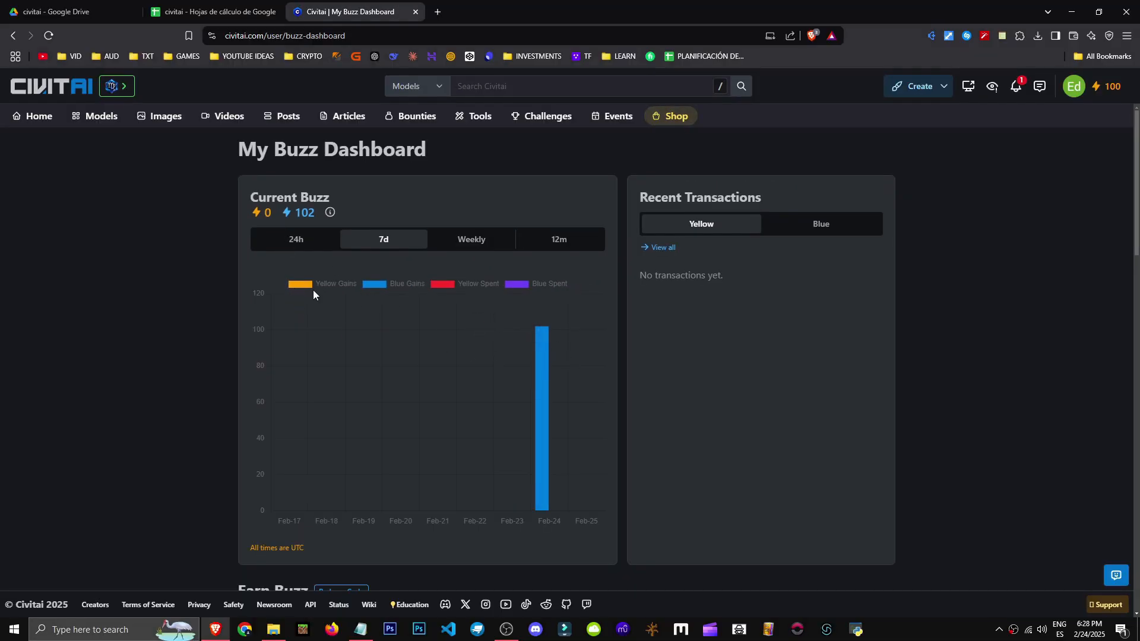
scroll(414, 471, "down", 5)
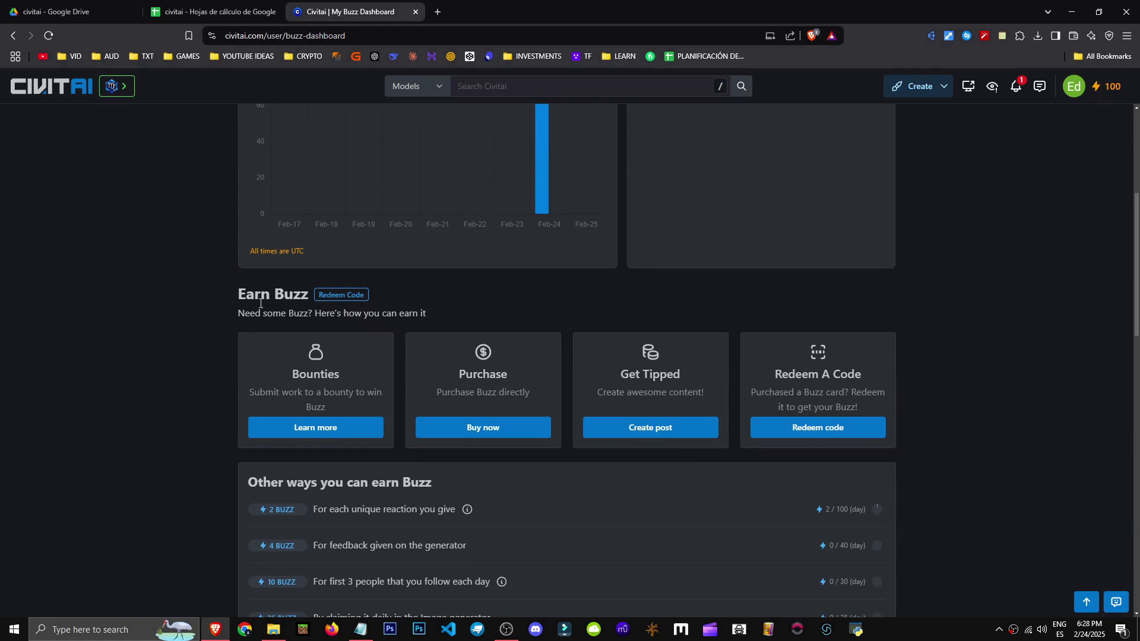
Step: Examine the Earn Buzz options for bounties, purchasing and redeeming a code, closing the redemption dialog without entering a code
left_click_drag(258, 304, 423, 315)
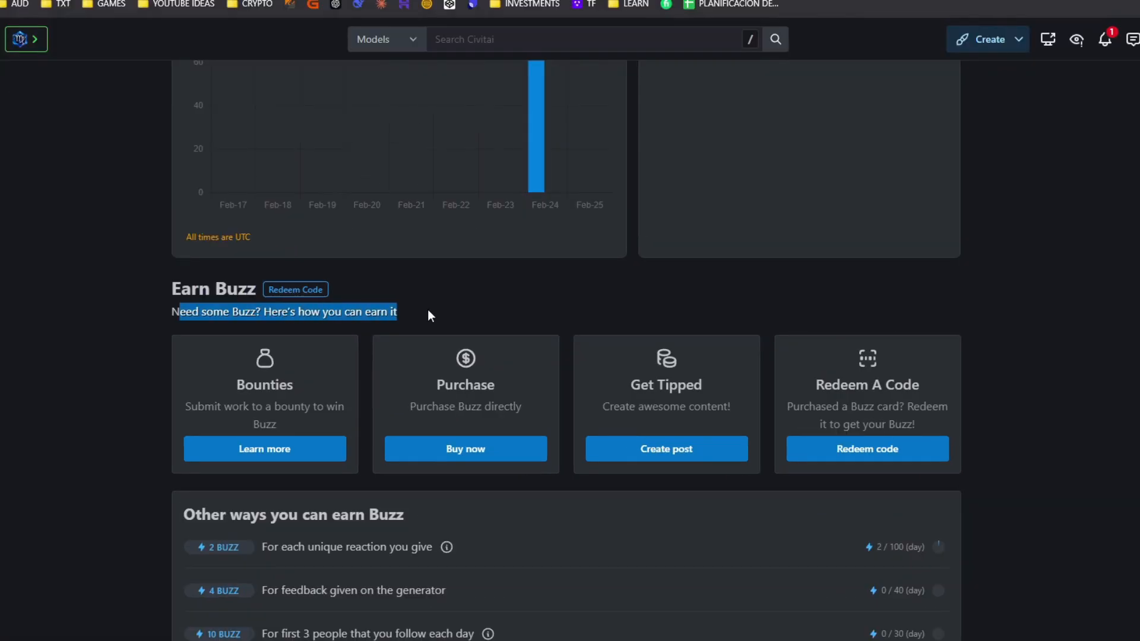
left_click(431, 315)
left_click_drag(191, 406, 325, 424)
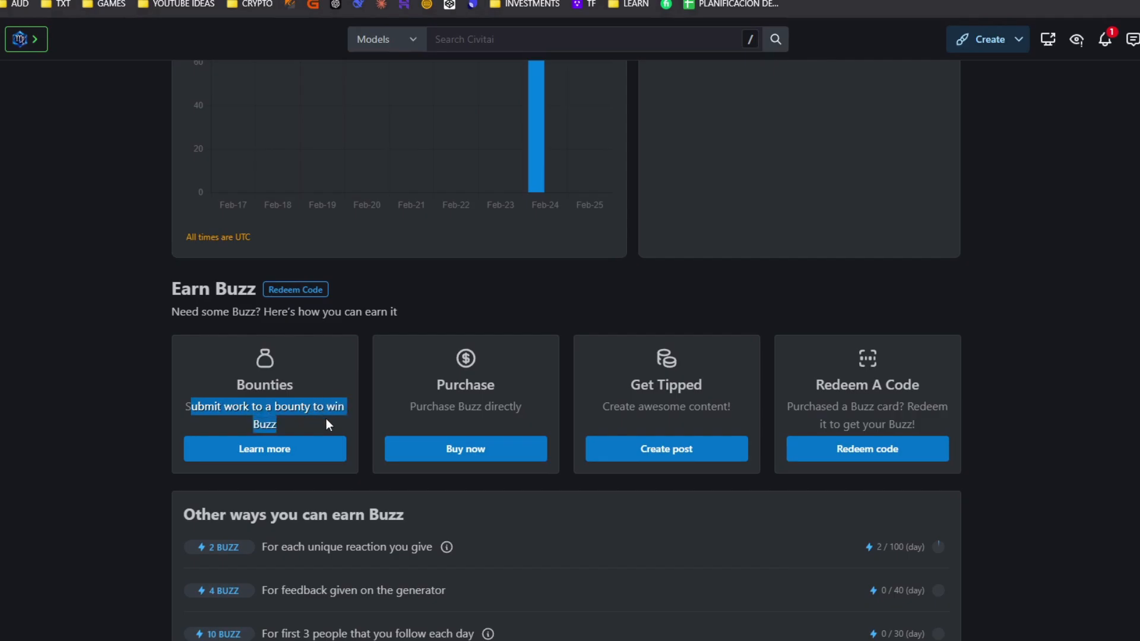
left_click(199, 409)
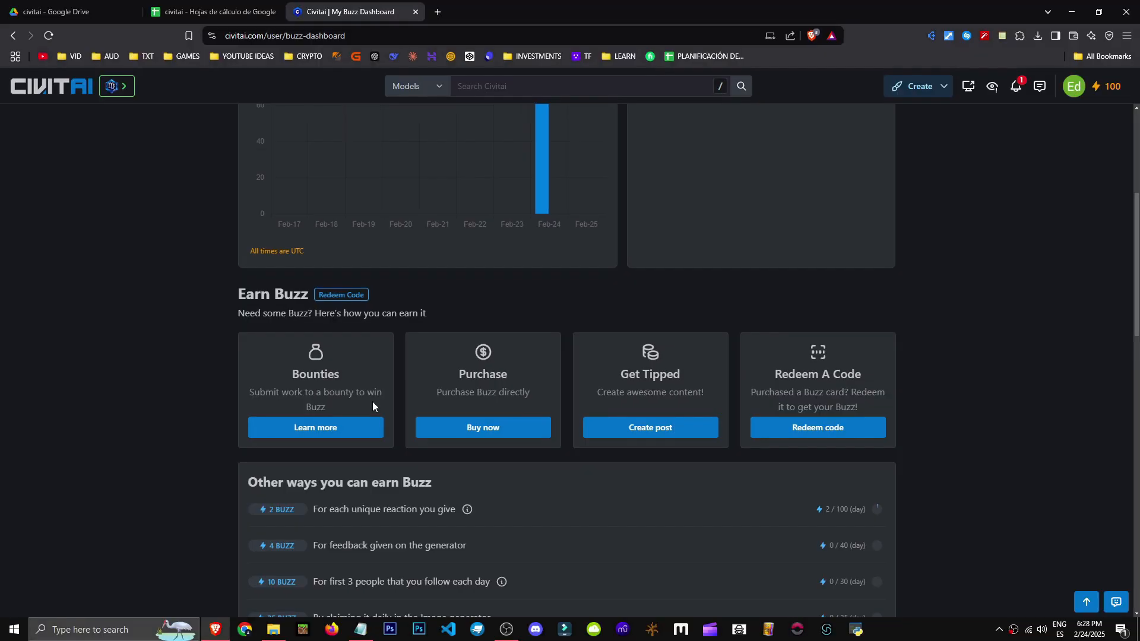
left_click(512, 427)
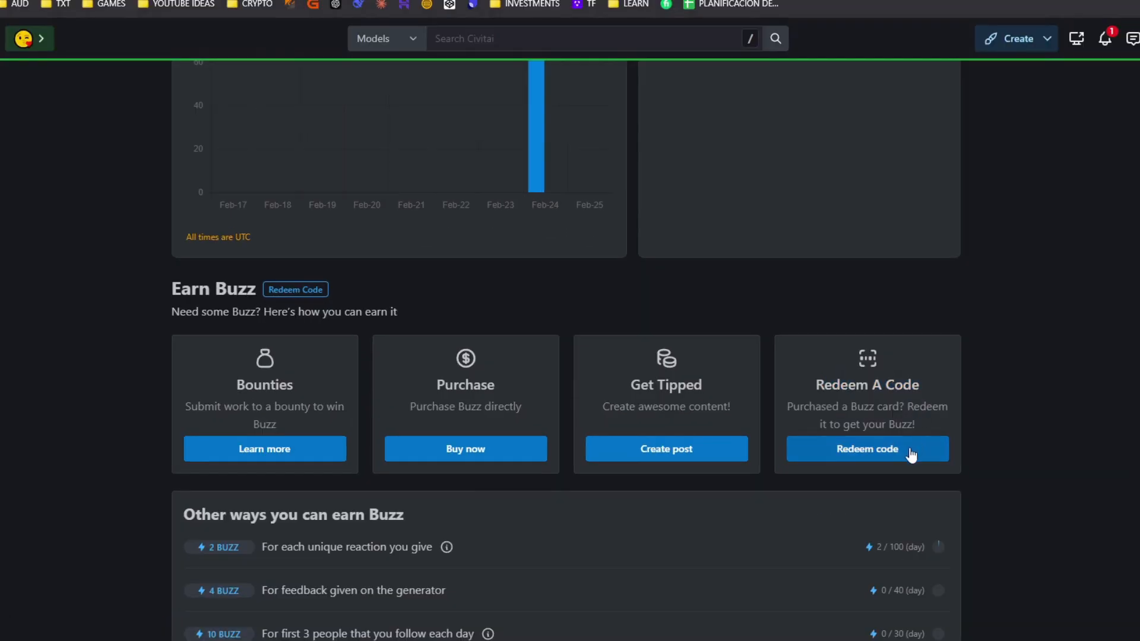
left_click(910, 454)
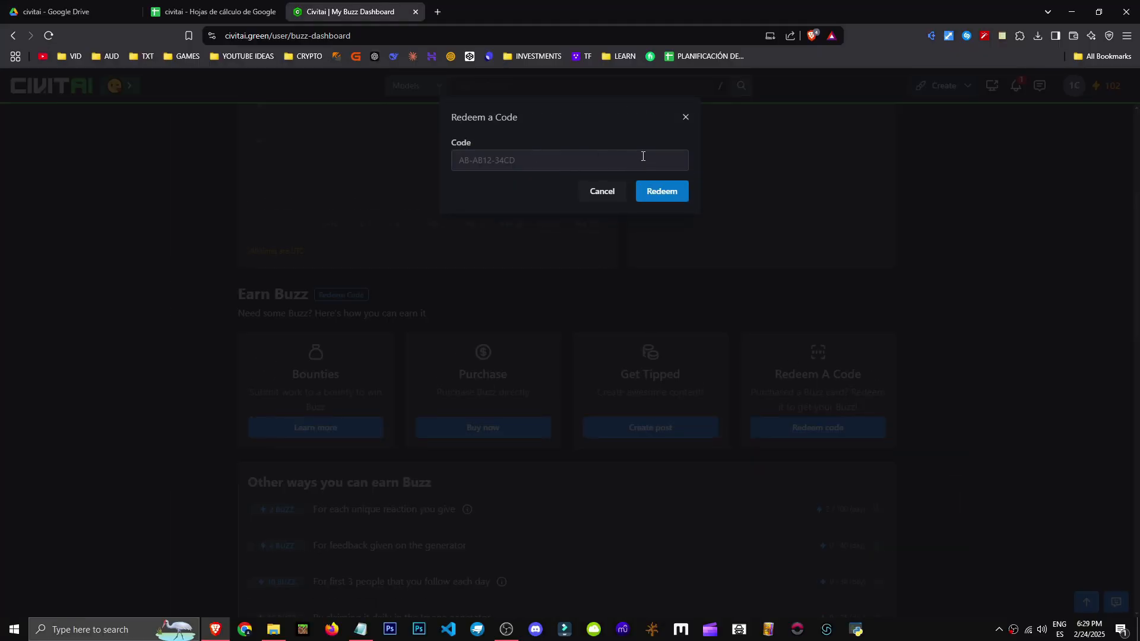
left_click(686, 118)
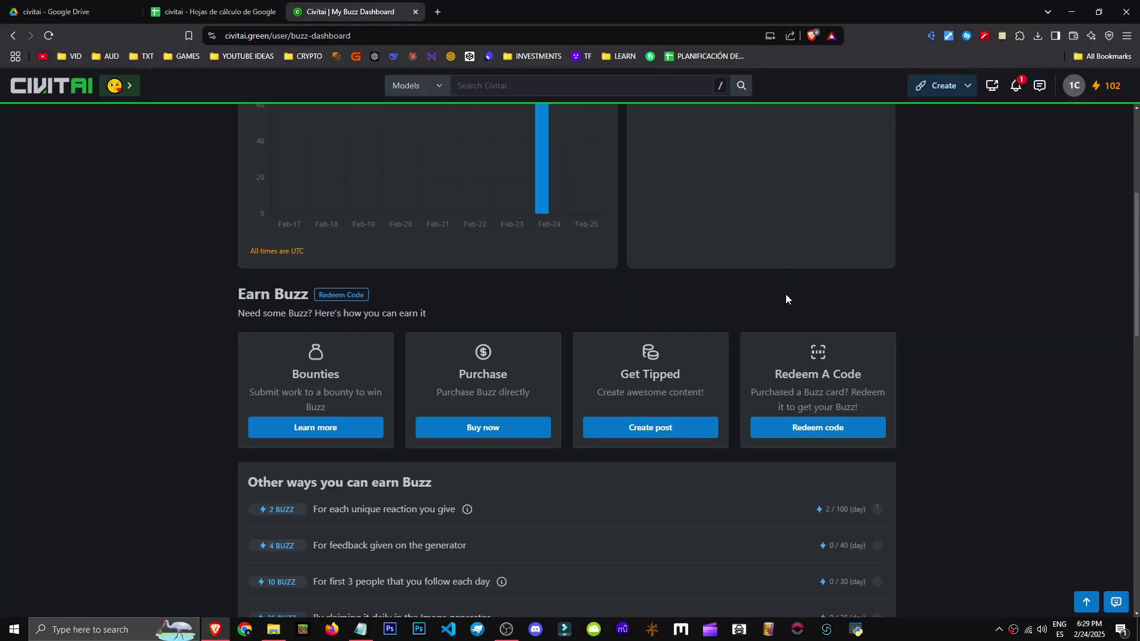
Step: Examine the Buzz rewards and daily limits for giving reactions and for feedback on the generator
scroll(586, 479, "down", 7)
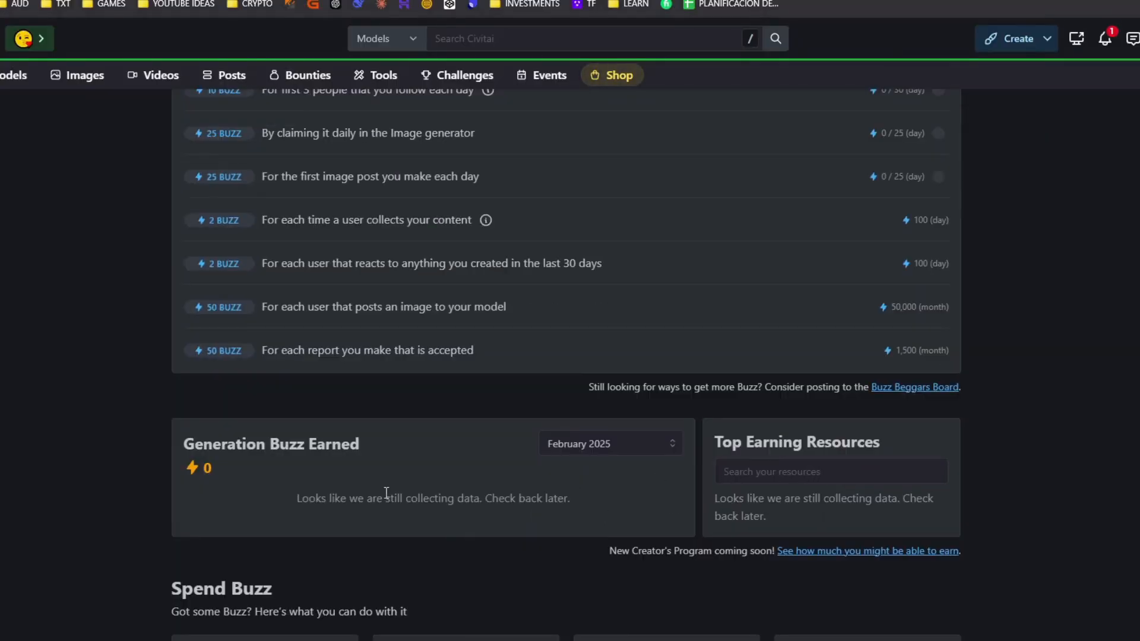
scroll(306, 530, "up", 6)
scroll(307, 534, "down", 4)
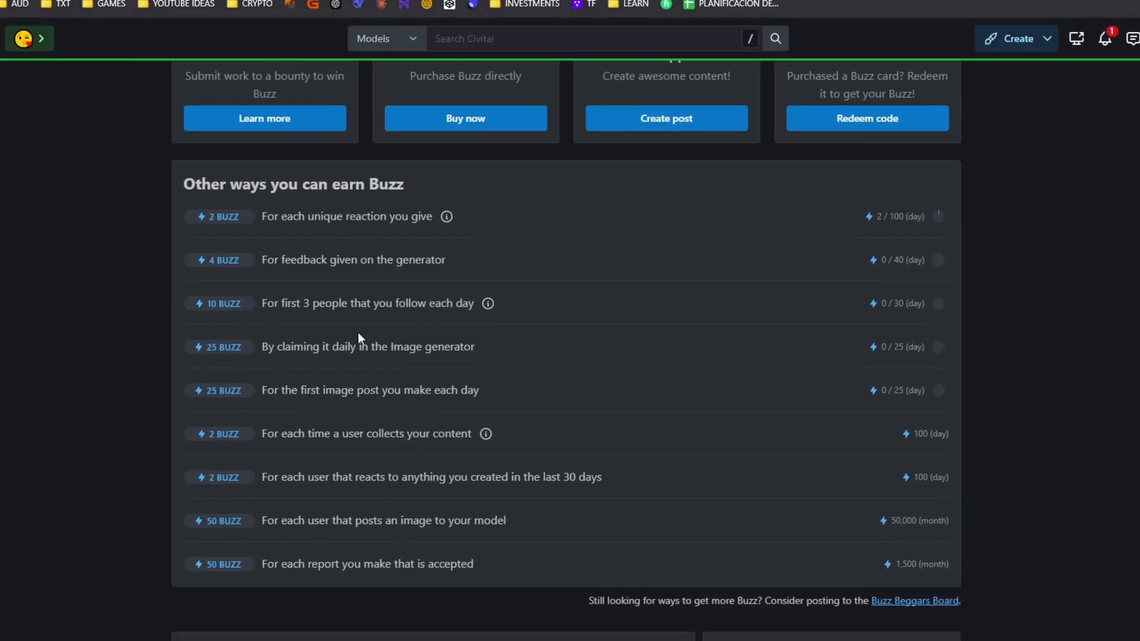
left_click_drag(240, 216, 430, 215)
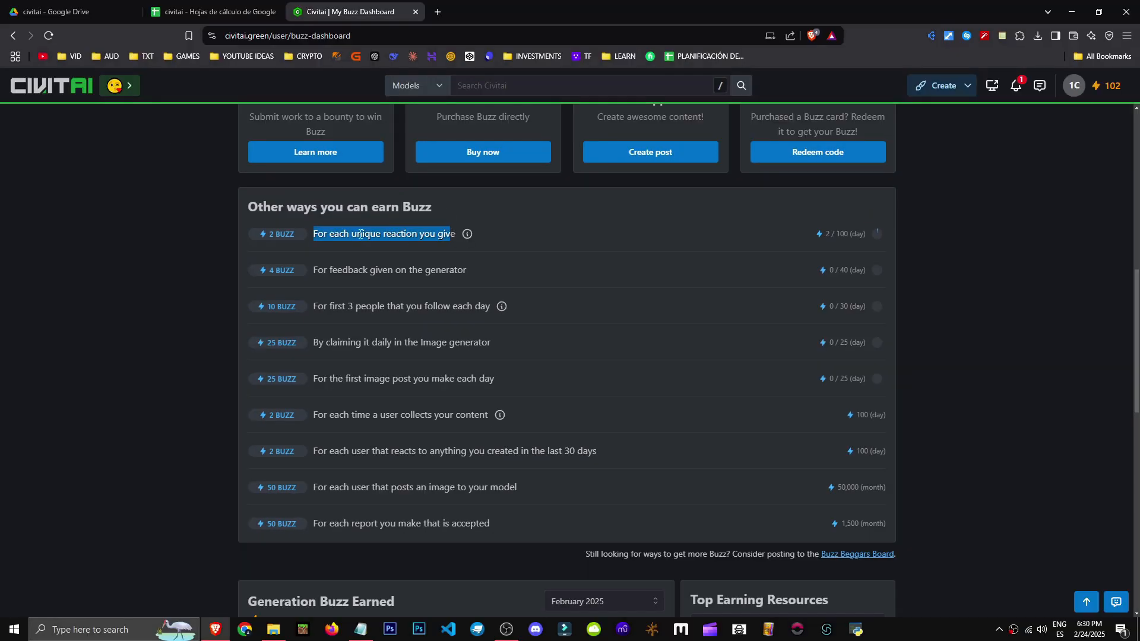
left_click(280, 232)
left_click_drag(270, 232, 290, 233)
left_click_drag(832, 235, 867, 235)
left_click_drag(312, 271, 521, 273)
left_click(522, 273)
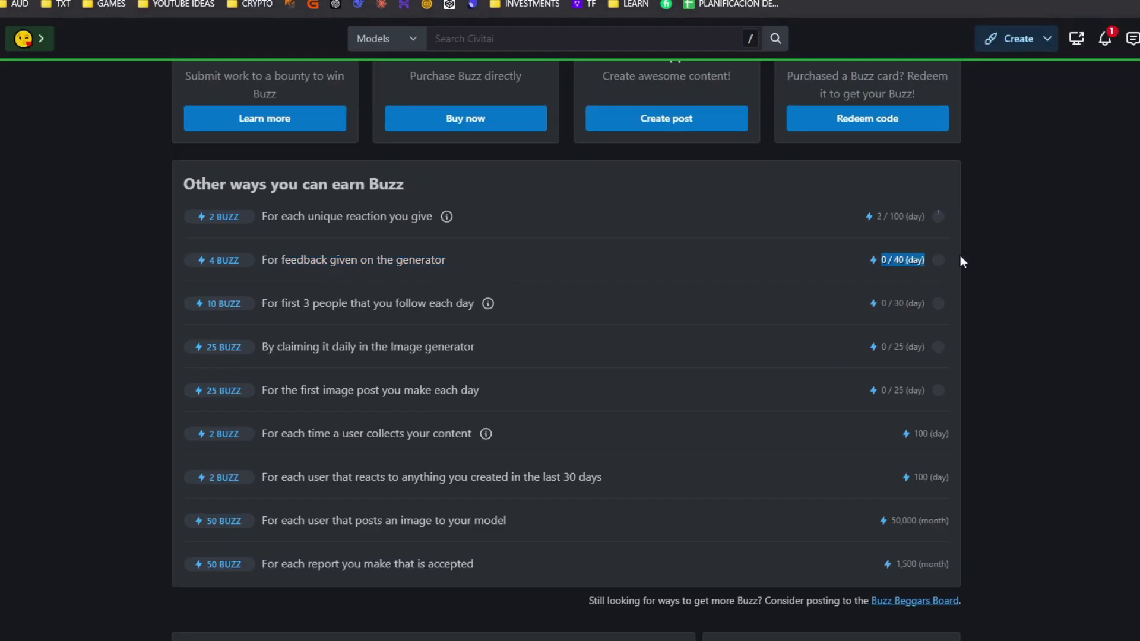
Step: Read the Buzz rewards for following people, claiming daily in the image generator and making the first image post each day
left_click_drag(252, 303, 485, 302)
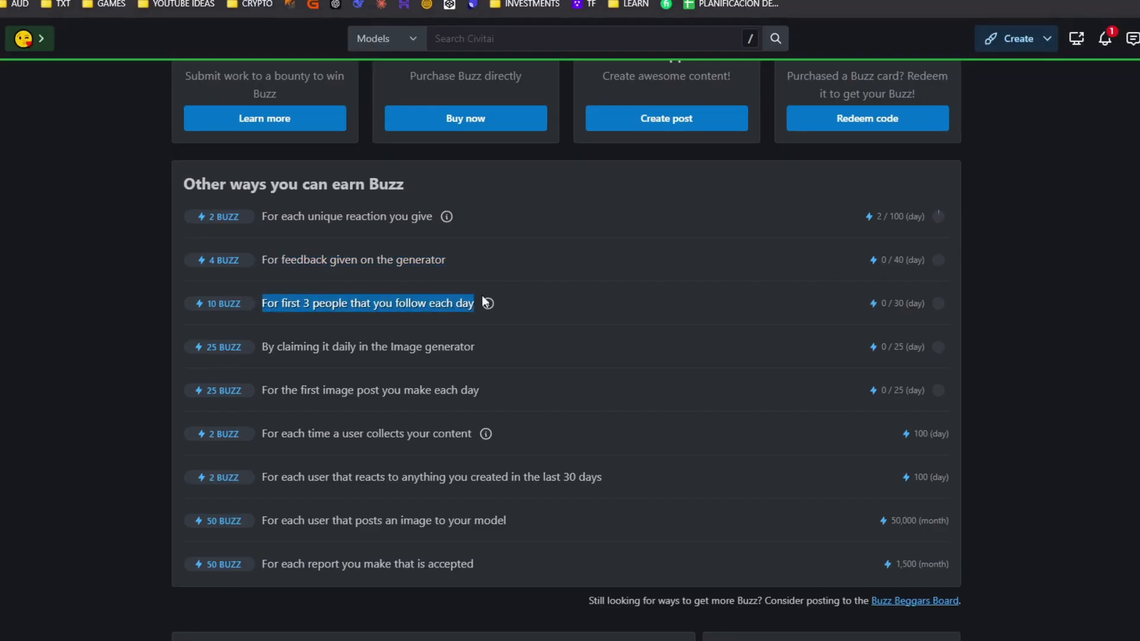
left_click_drag(255, 347, 491, 336)
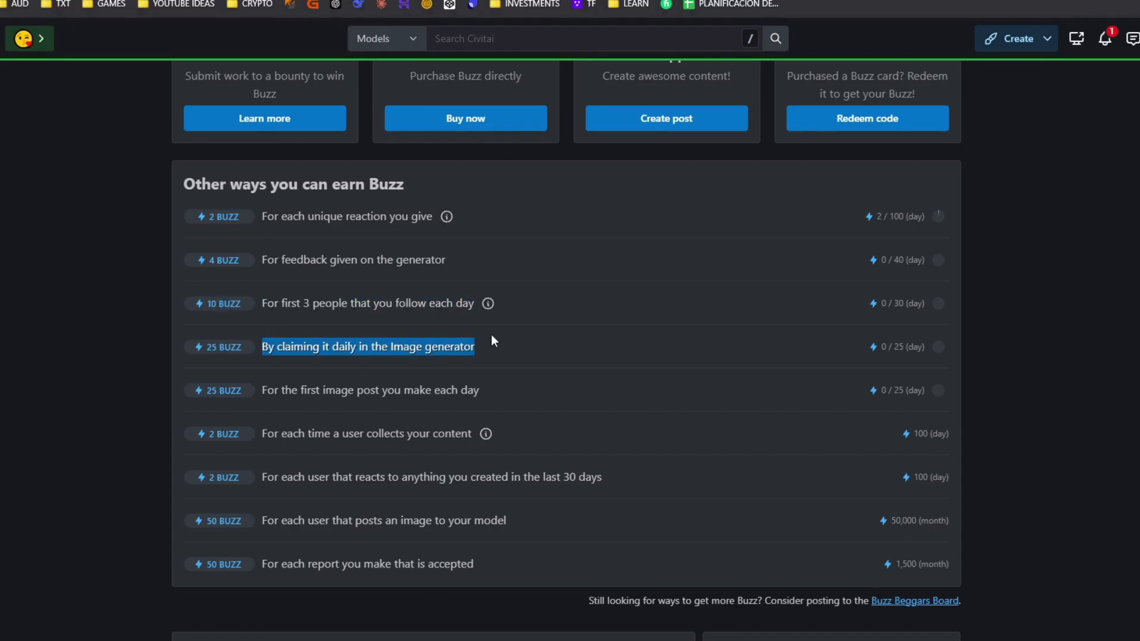
left_click_drag(274, 348, 499, 336)
left_click_drag(261, 390, 490, 395)
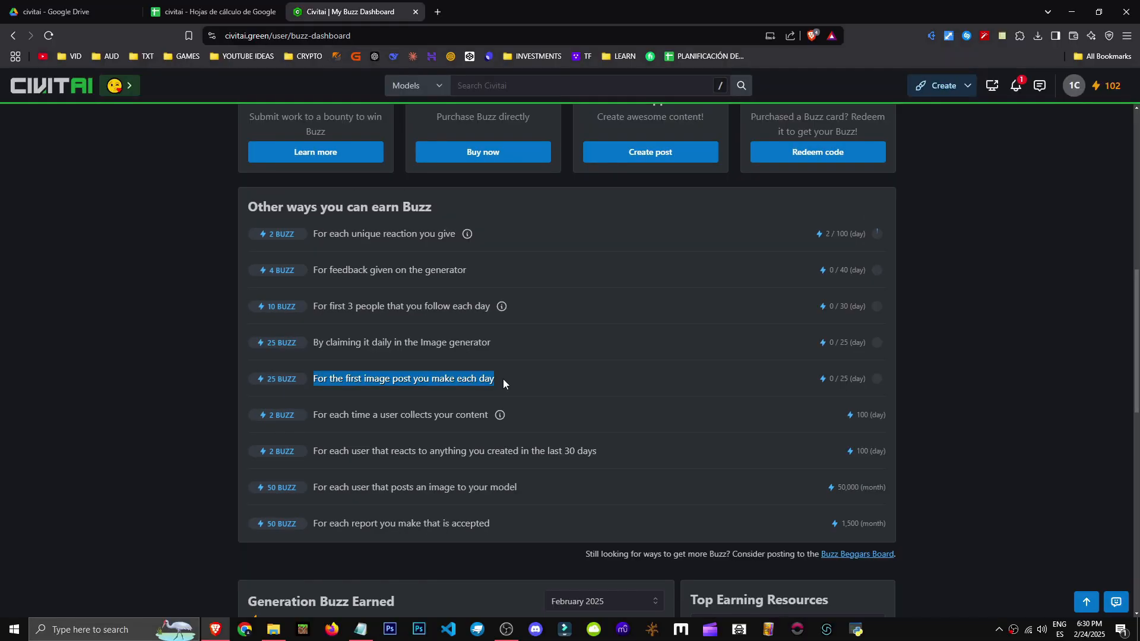
left_click_drag(267, 379, 394, 373)
Step: Review the Buzz rewards and limits for collected content, images users post to your model, and accepted reports
left_click_drag(906, 392, 530, 414)
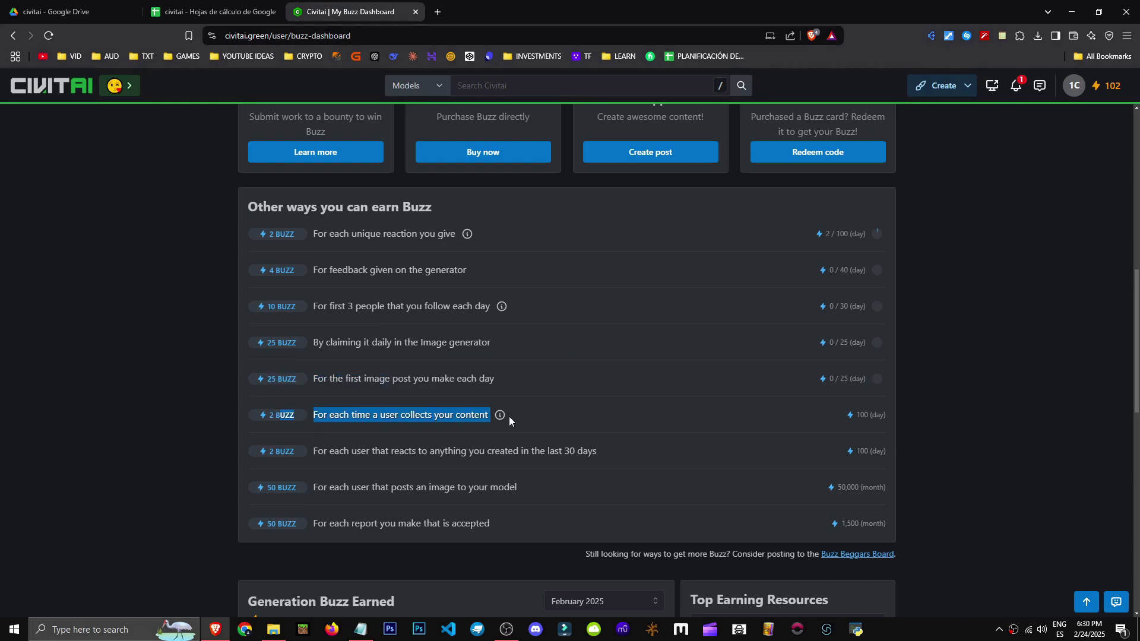
left_click(509, 420)
triple_click(858, 420)
left_click_drag(323, 451, 456, 479)
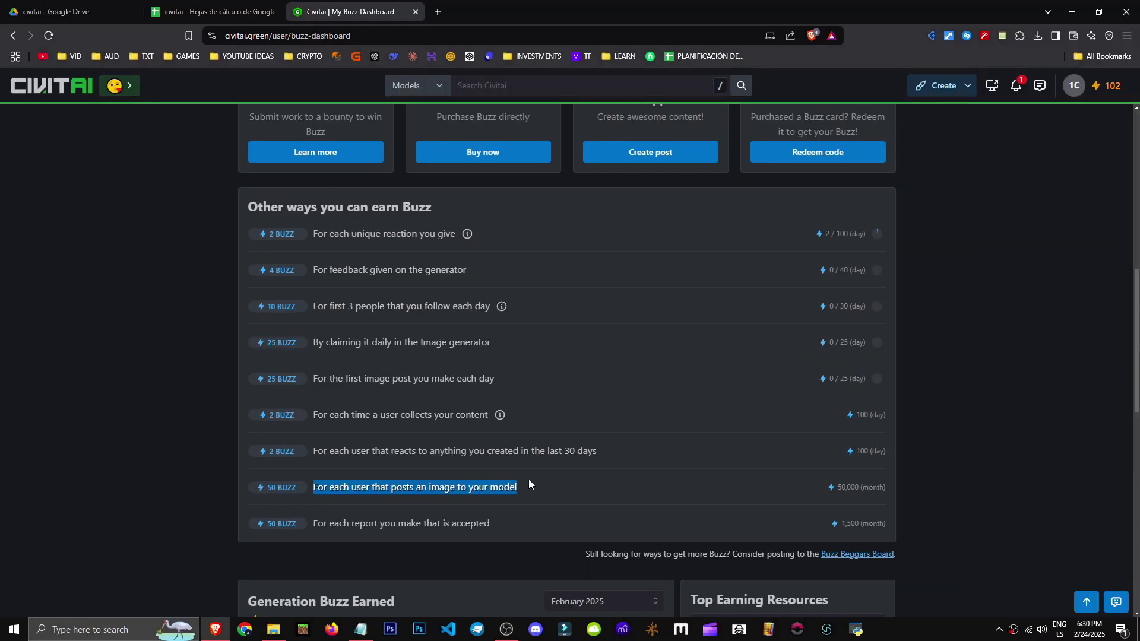
left_click_drag(837, 487, 863, 485)
left_click_drag(313, 523, 486, 521)
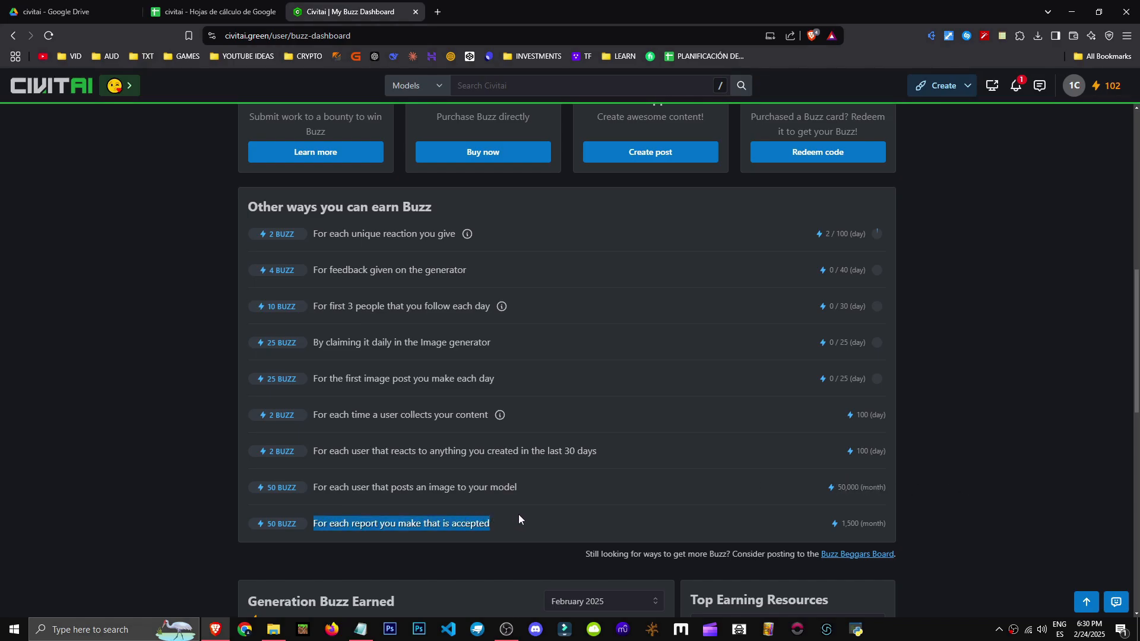
left_click_drag(314, 530, 491, 525)
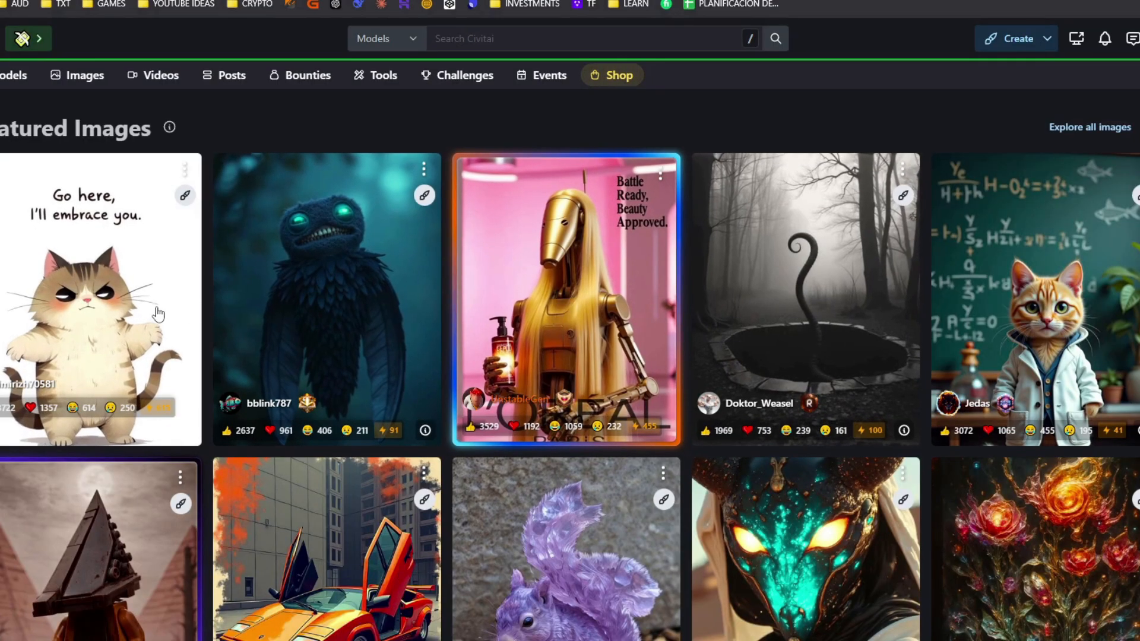
Step: View the featured cat image and the orange Lamborghini image in detail, and return to the featured images
left_click(230, 315)
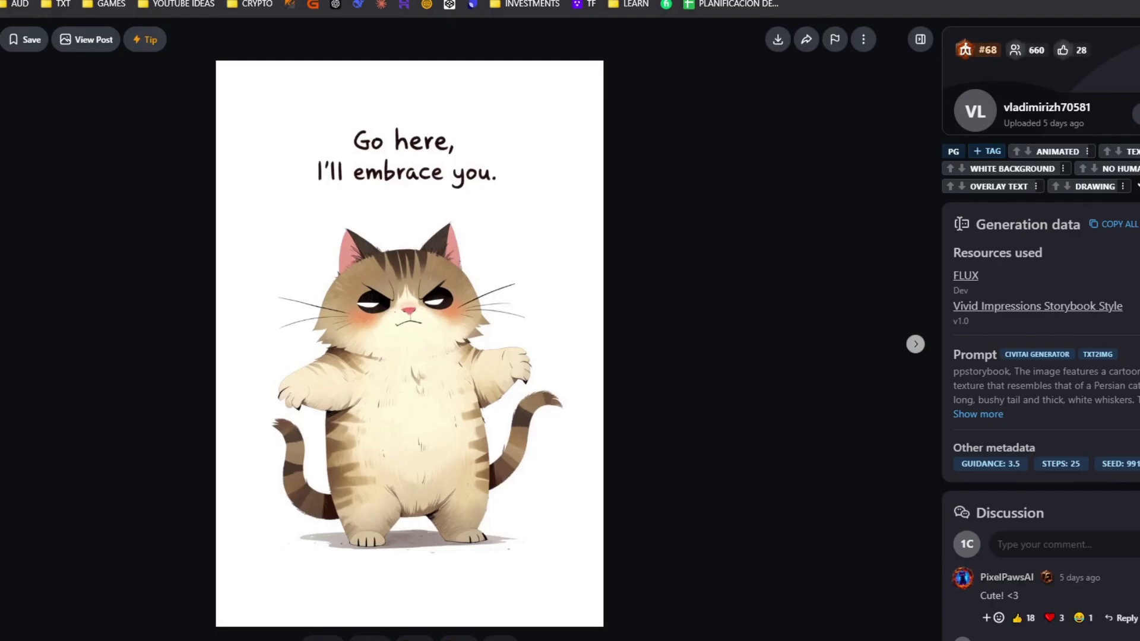
scroll(1132, 272, "down", 1)
left_click(680, 292)
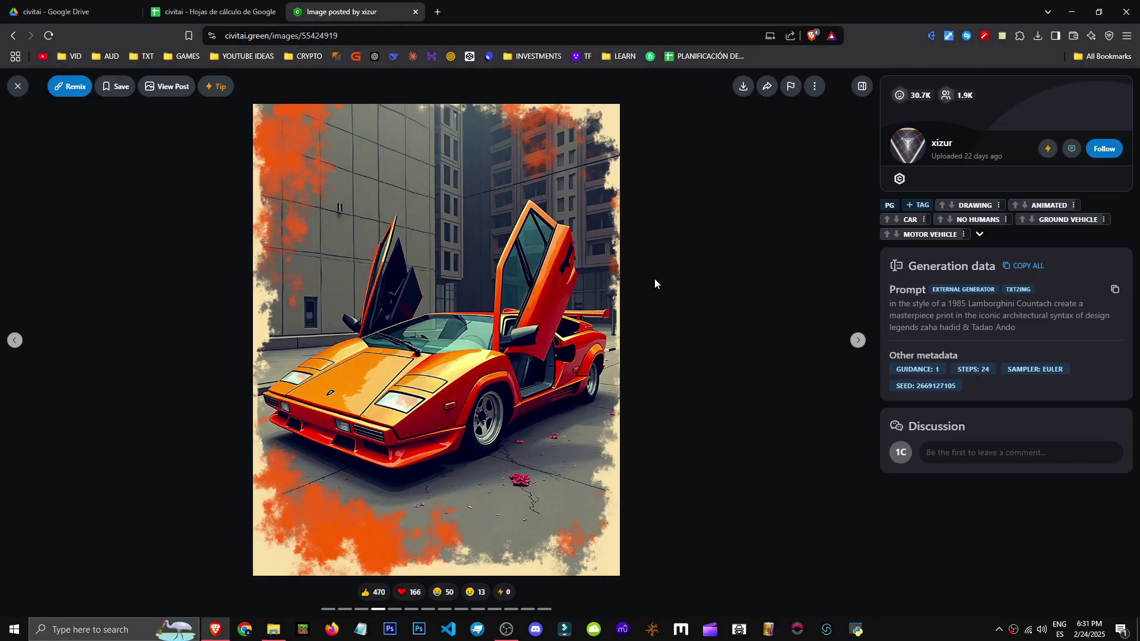
left_click(18, 86)
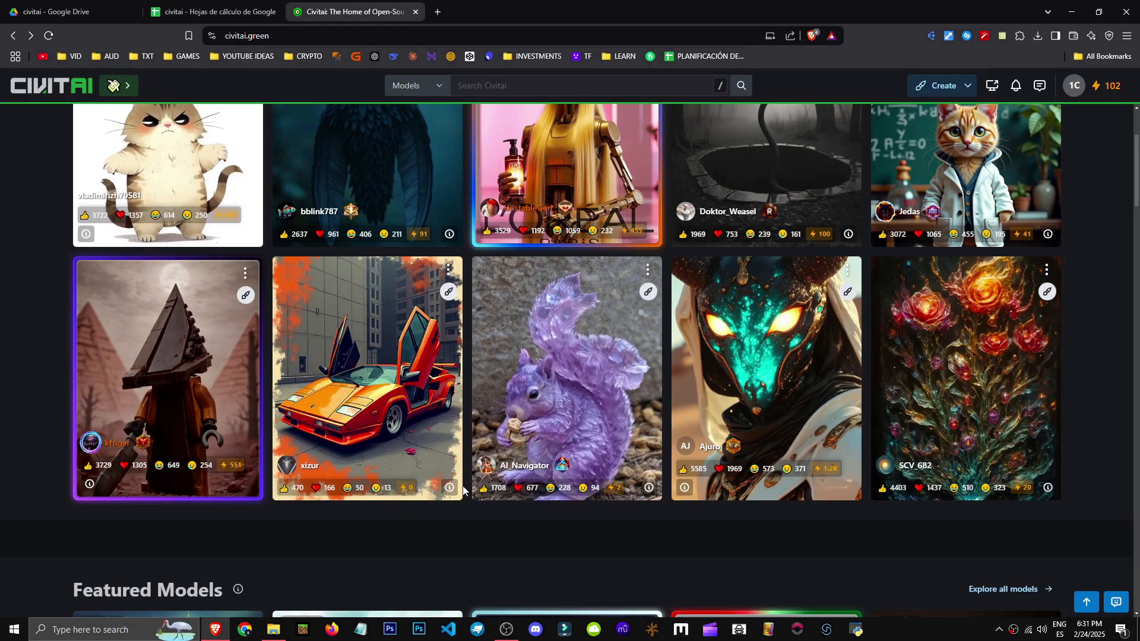
Step: Examine the generation data and discussion of the featured LEGO Pyramid Head image, and return to the gallery
left_click(228, 393)
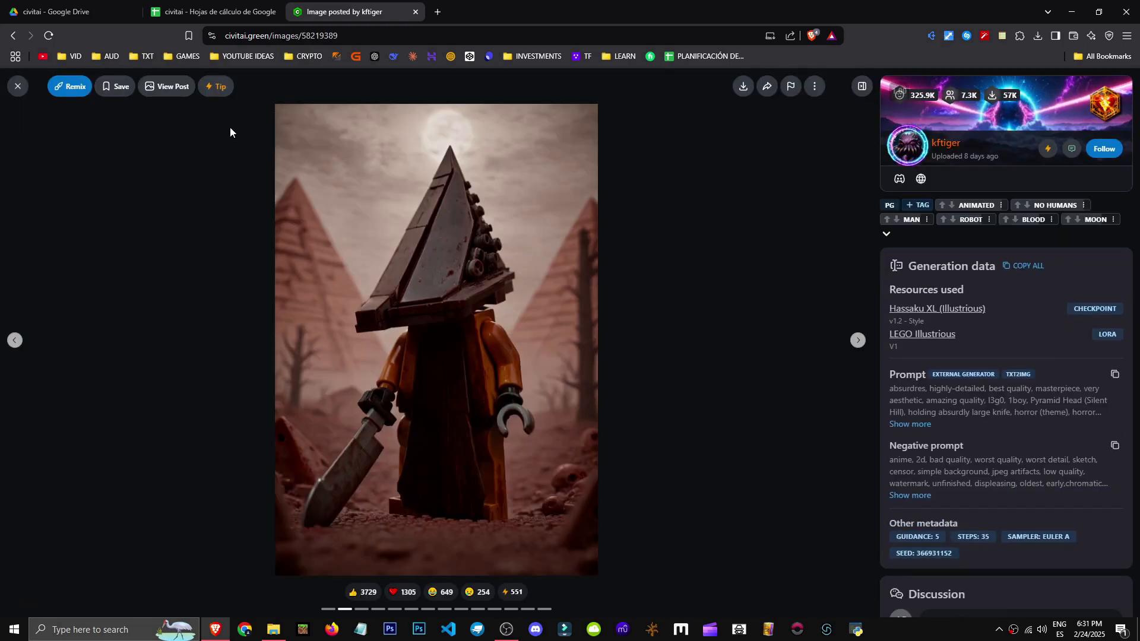
scroll(980, 487, "down", 5)
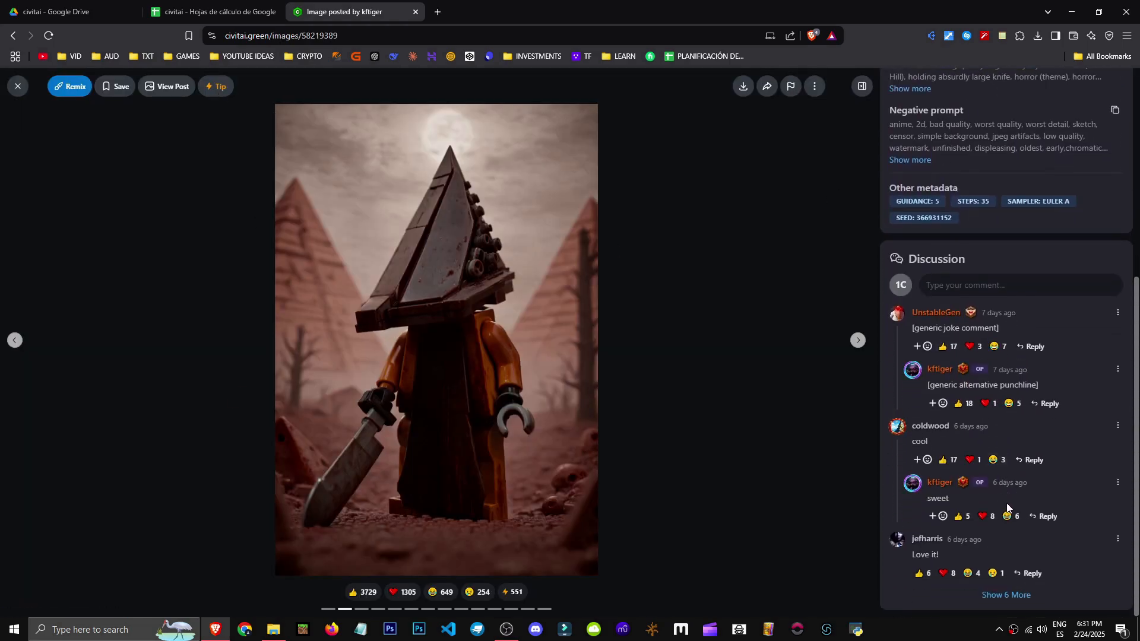
scroll(1009, 510, "up", 5)
scroll(1000, 404, "down", 5)
scroll(974, 380, "up", 5)
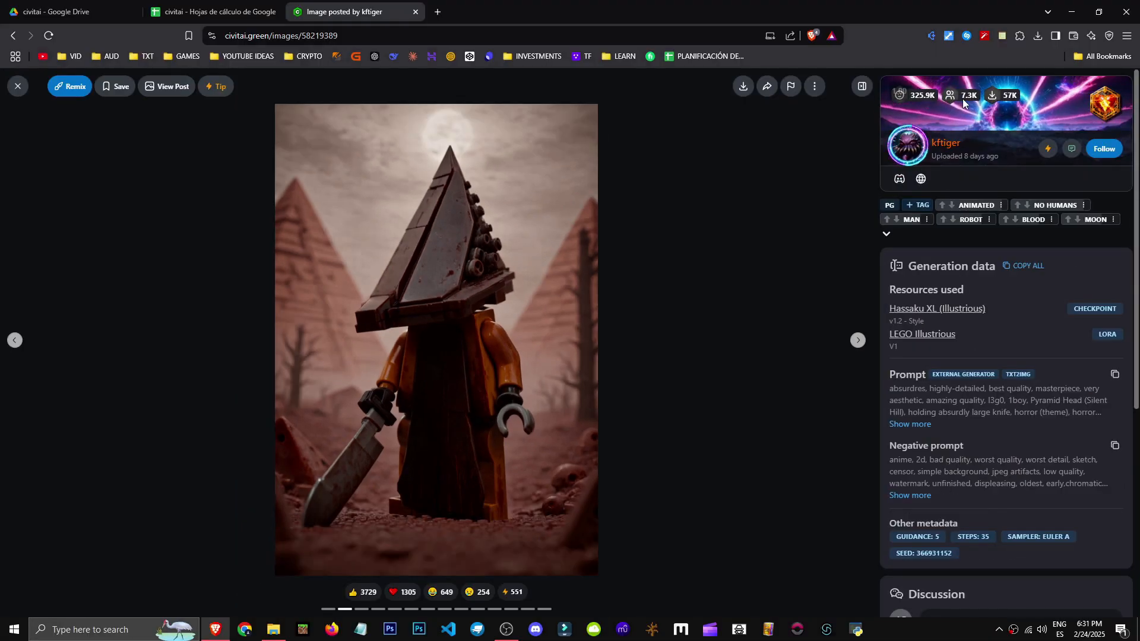
key("Escape")
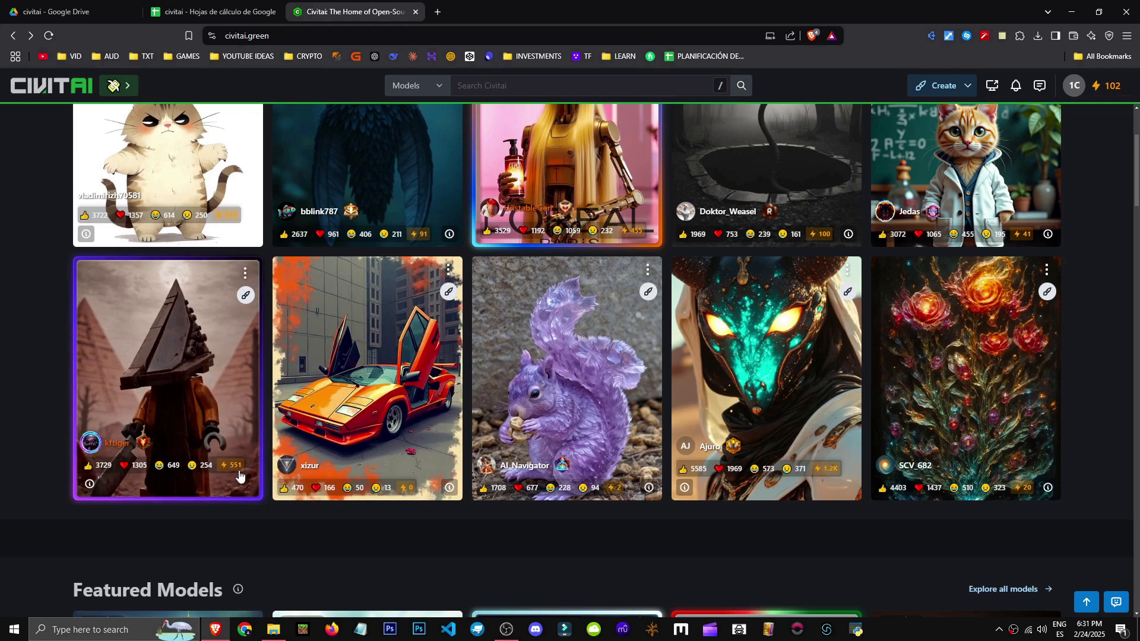
Step: Open the content generator and switch it from video to image generation
scroll(456, 491, "down", 3)
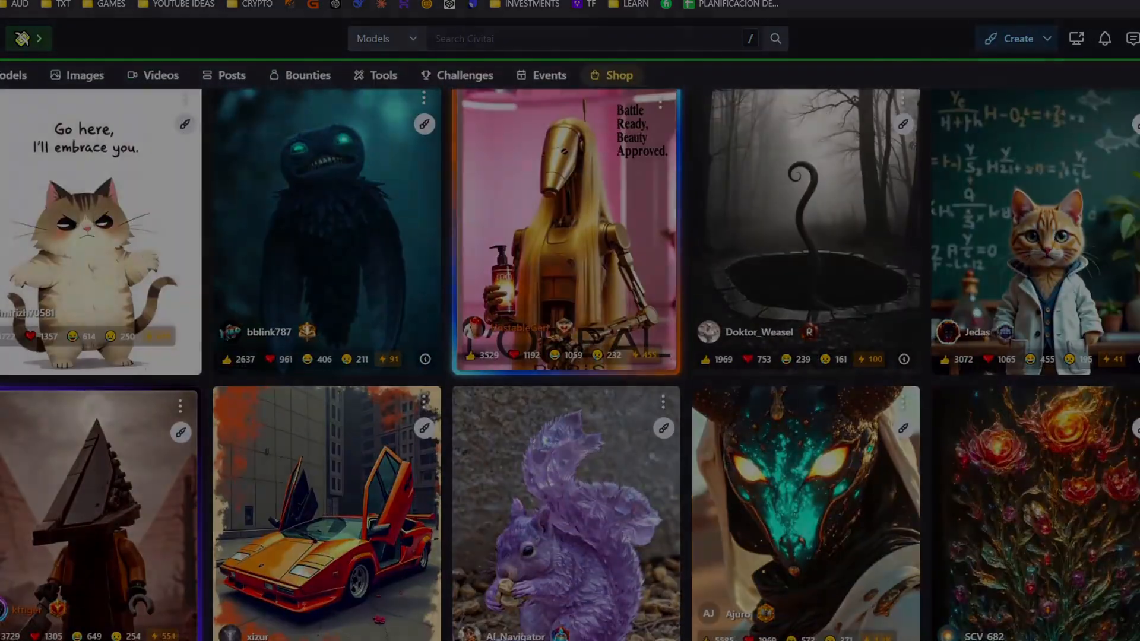
scroll(456, 490, "up", 2)
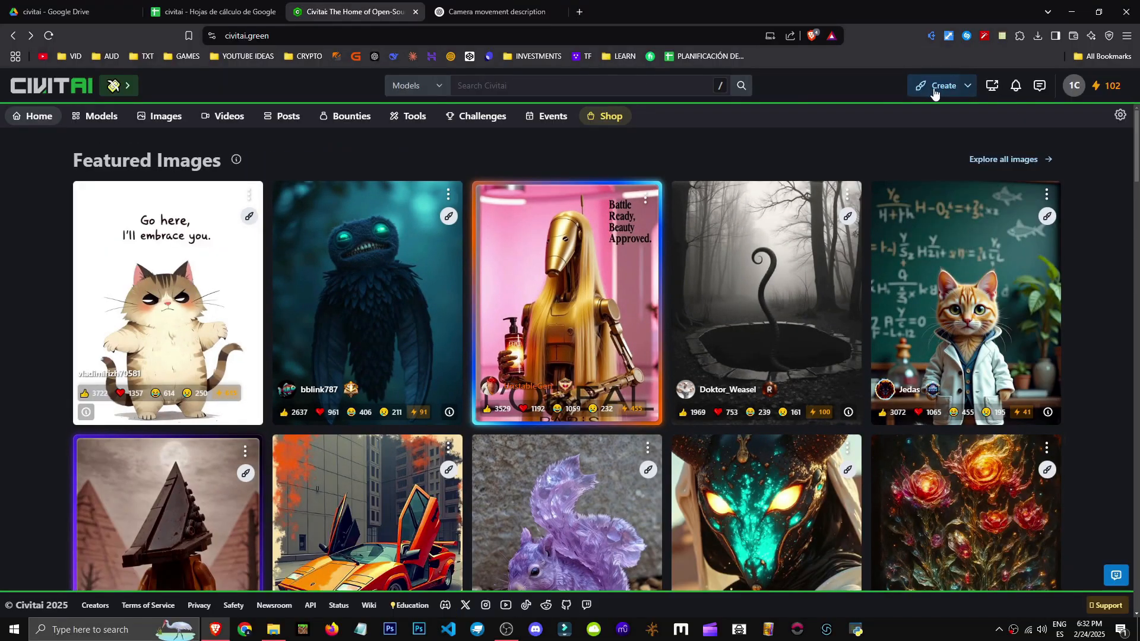
mouse_move(1001, 43)
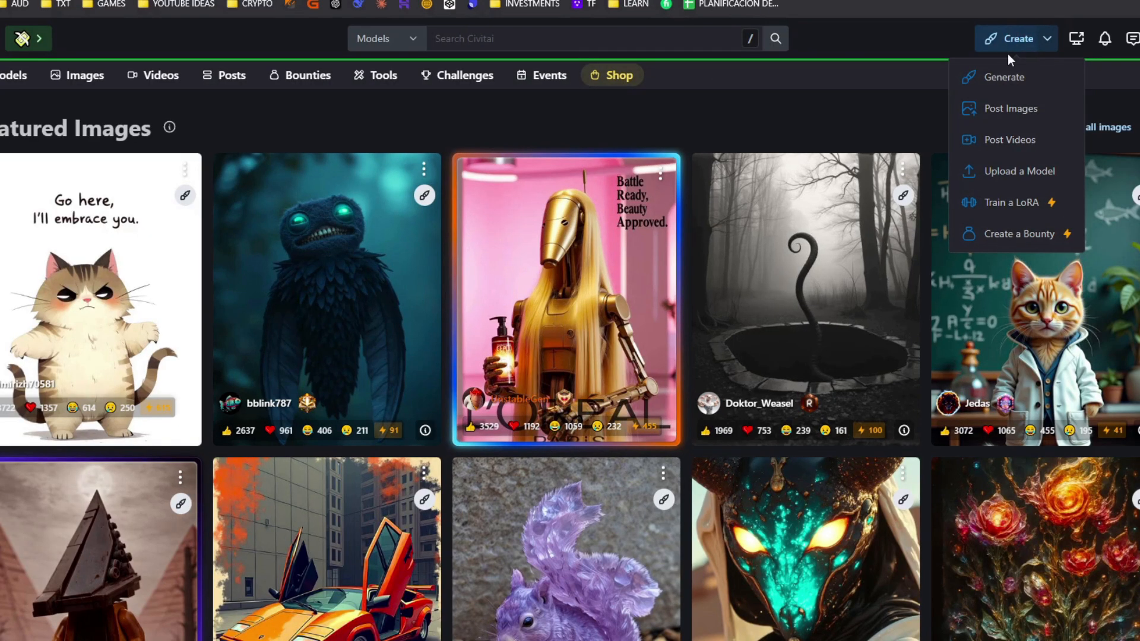
left_click(1024, 70)
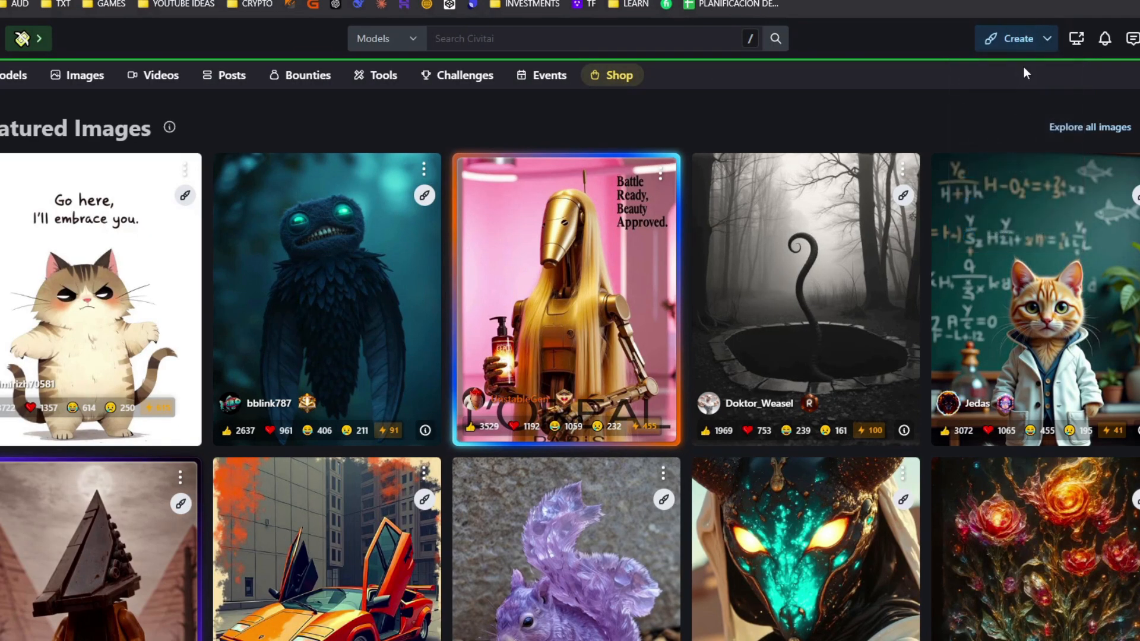
left_click(53, 76)
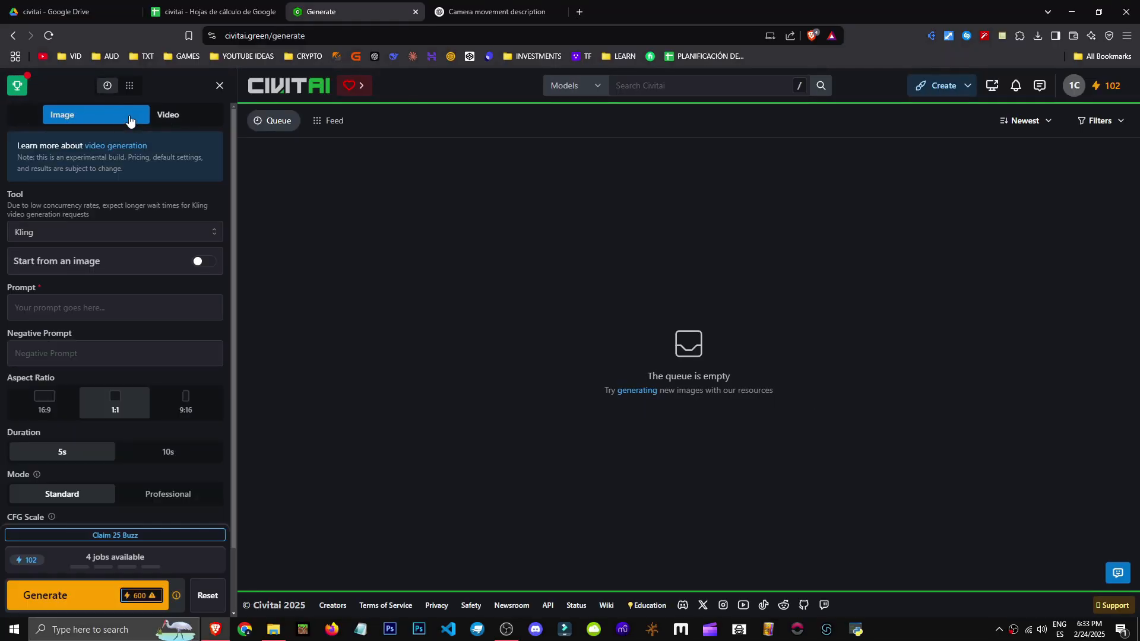
Step: Accept the image generator's terms and browse the available checkpoint models without choosing one
mouse_move(149, 600)
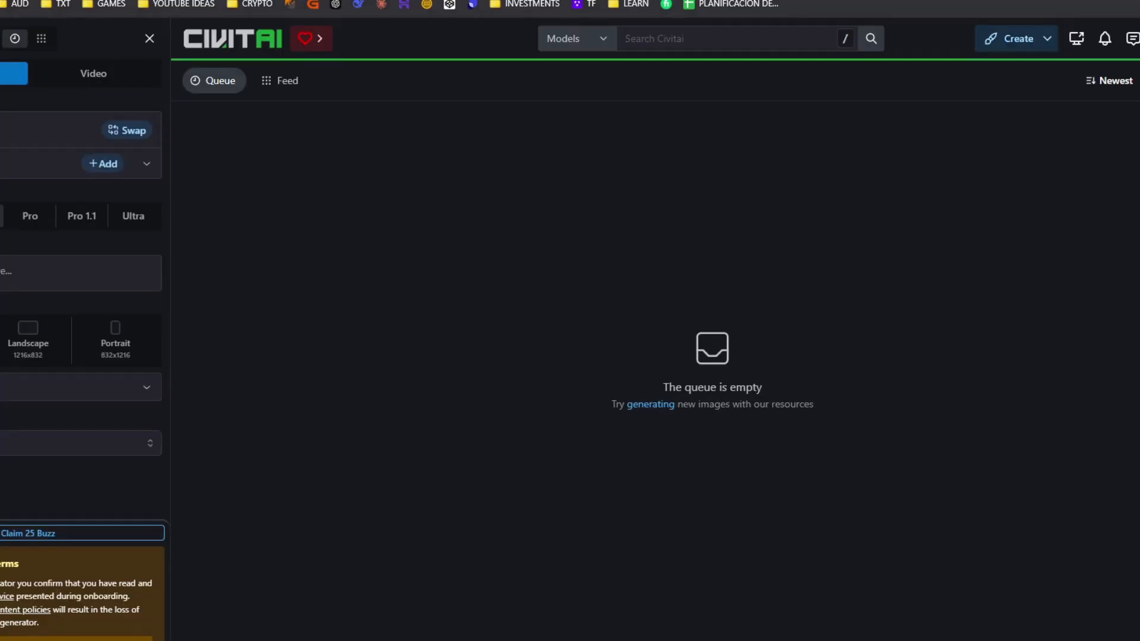
left_click(51, 640)
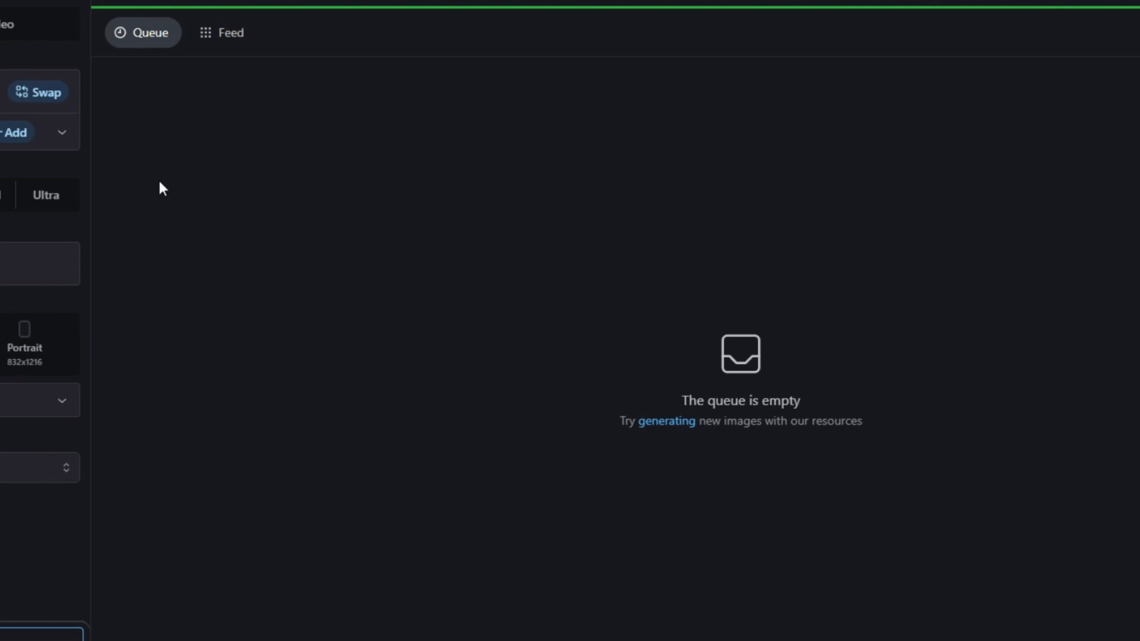
left_click(46, 92)
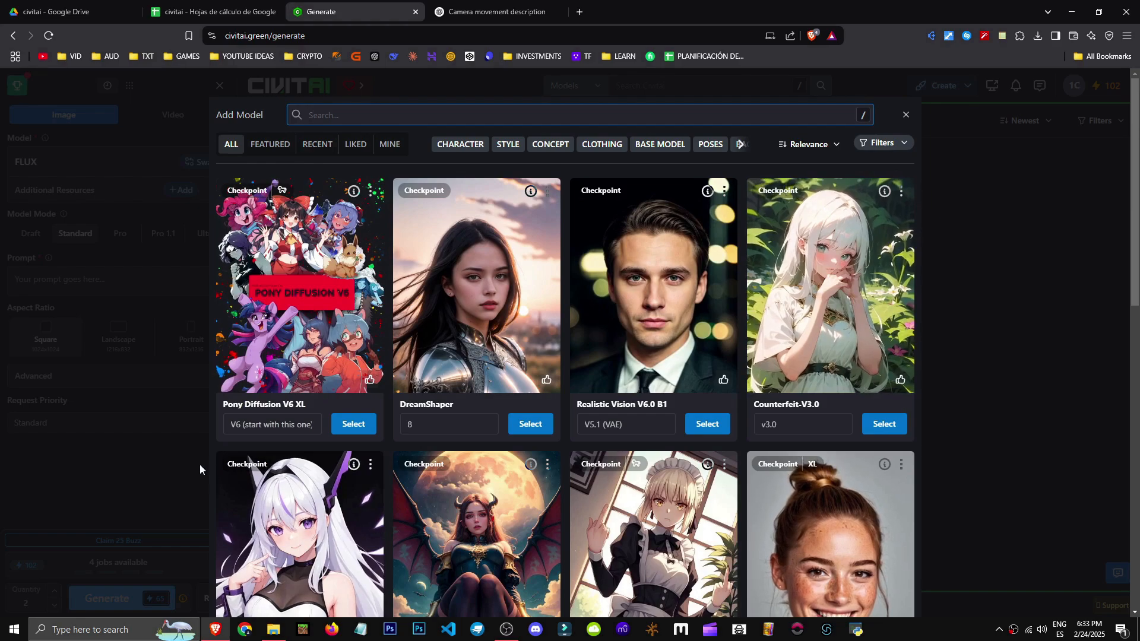
scroll(485, 477, "down", 8)
scroll(855, 464, "down", 5)
key("Escape")
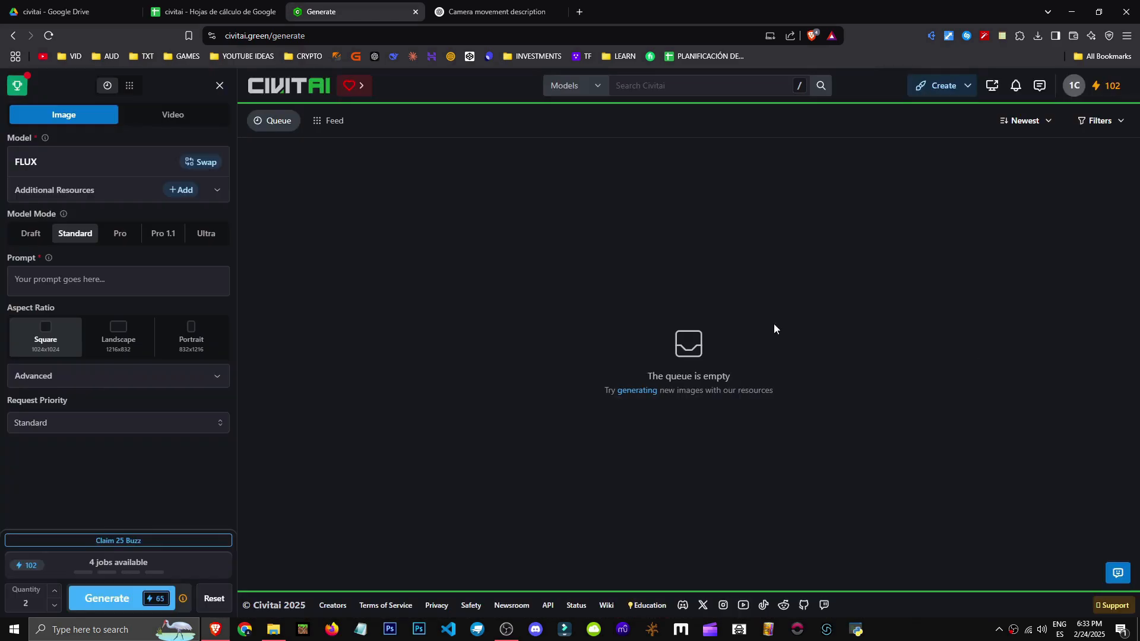
Step: Read about the Flux model variants, try the Pro mode, and swap the model for DreamShaper
mouse_move(63, 214)
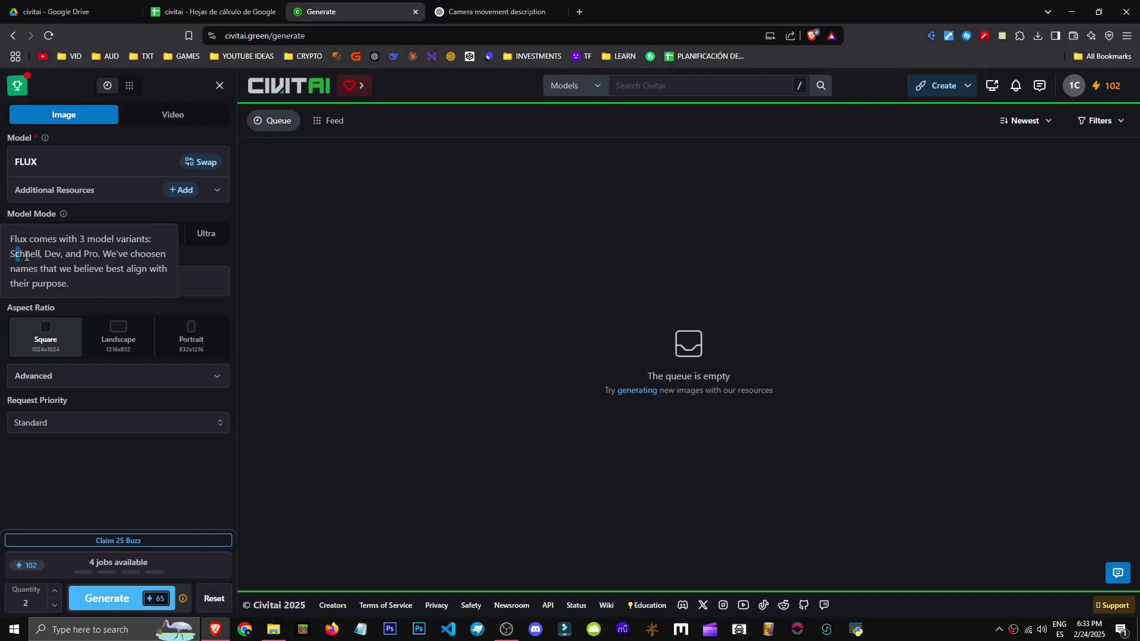
left_click(119, 233)
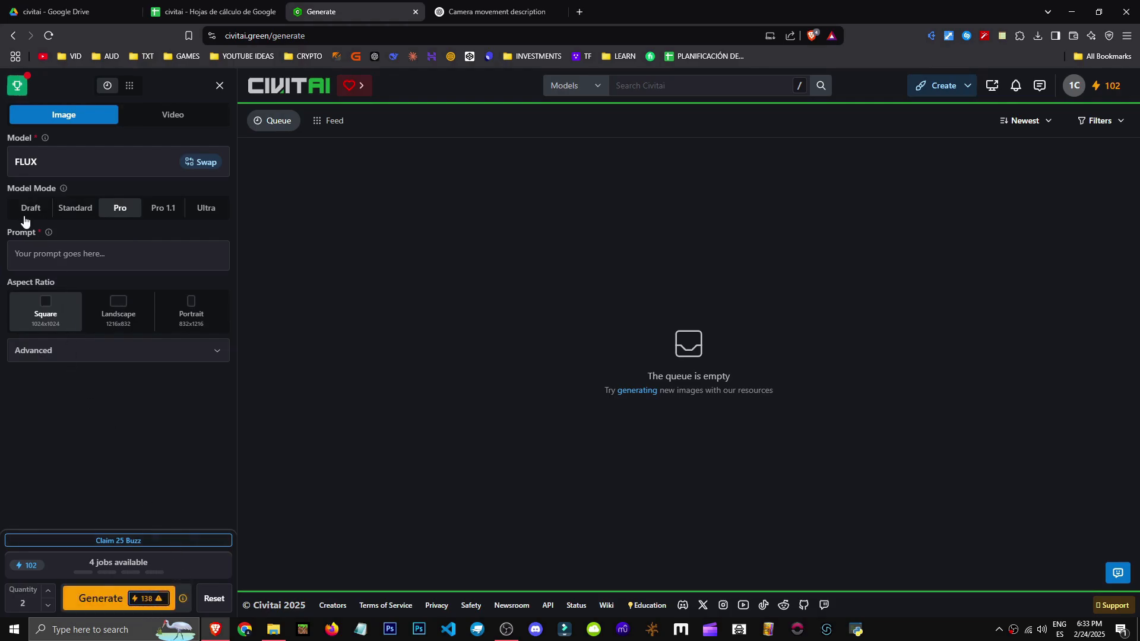
left_click(218, 164)
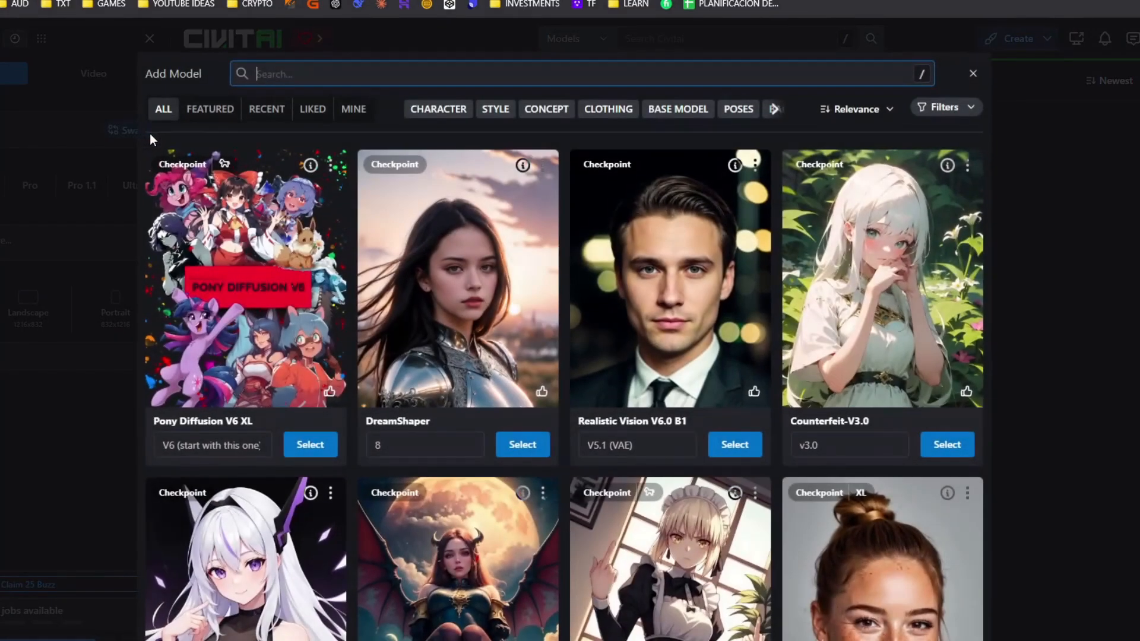
left_click(522, 444)
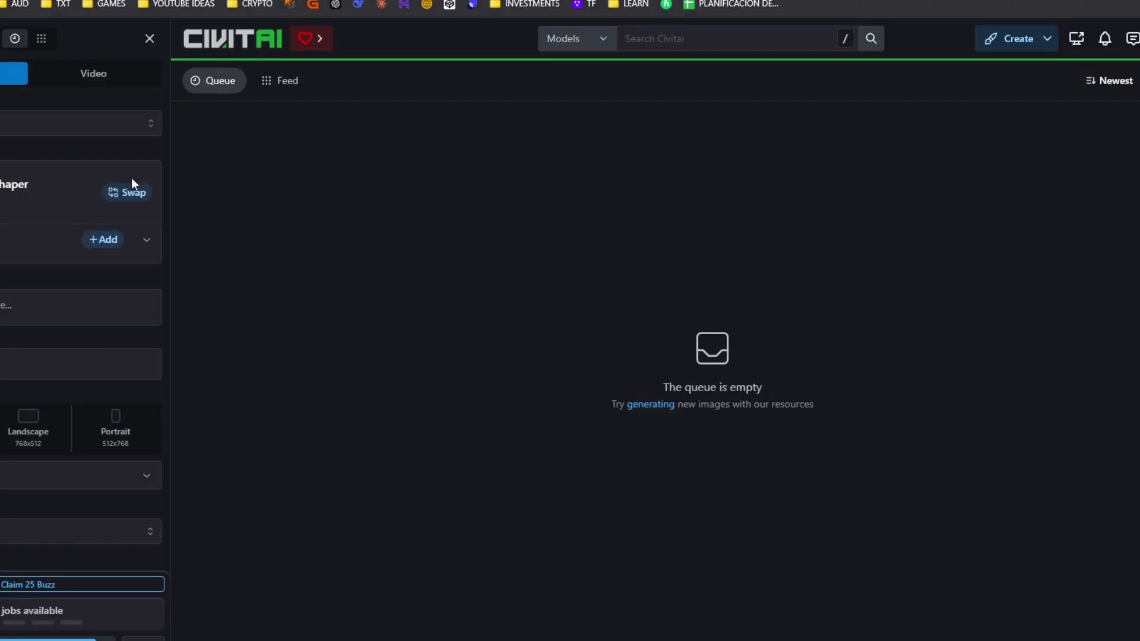
Step: Browse the model library and its featured models, and choose Pony Realism v2.2 Main + VAE as the generation model
left_click(127, 192)
scroll(682, 452, "down", 15)
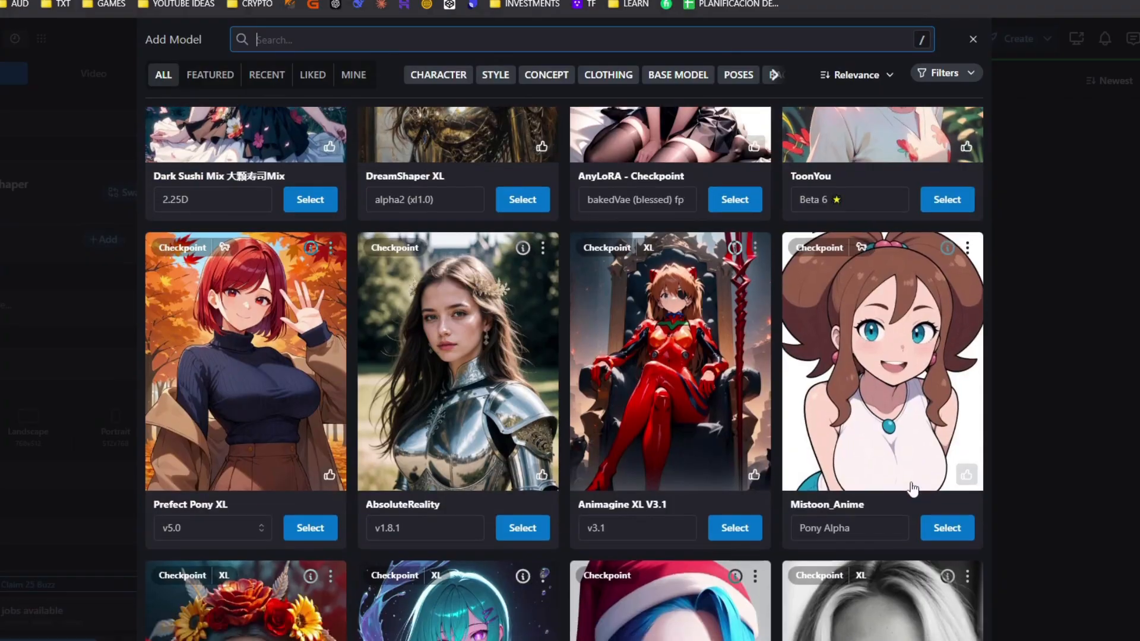
type("6")
scroll(735, 498, "down", 3)
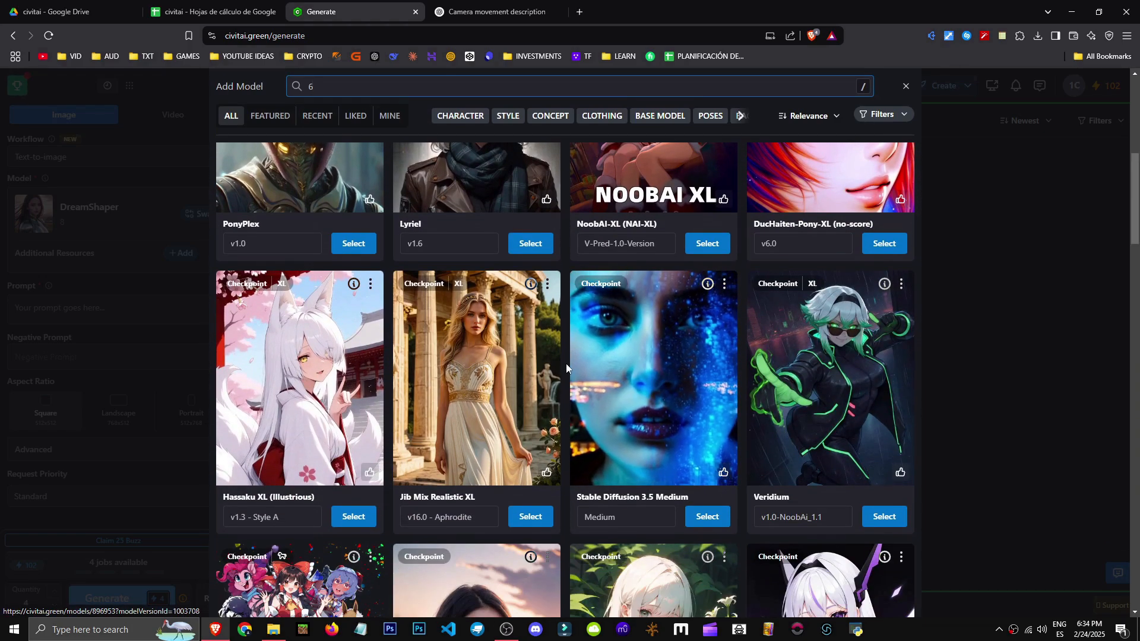
scroll(546, 415, "down", 2)
scroll(547, 415, "down", 2)
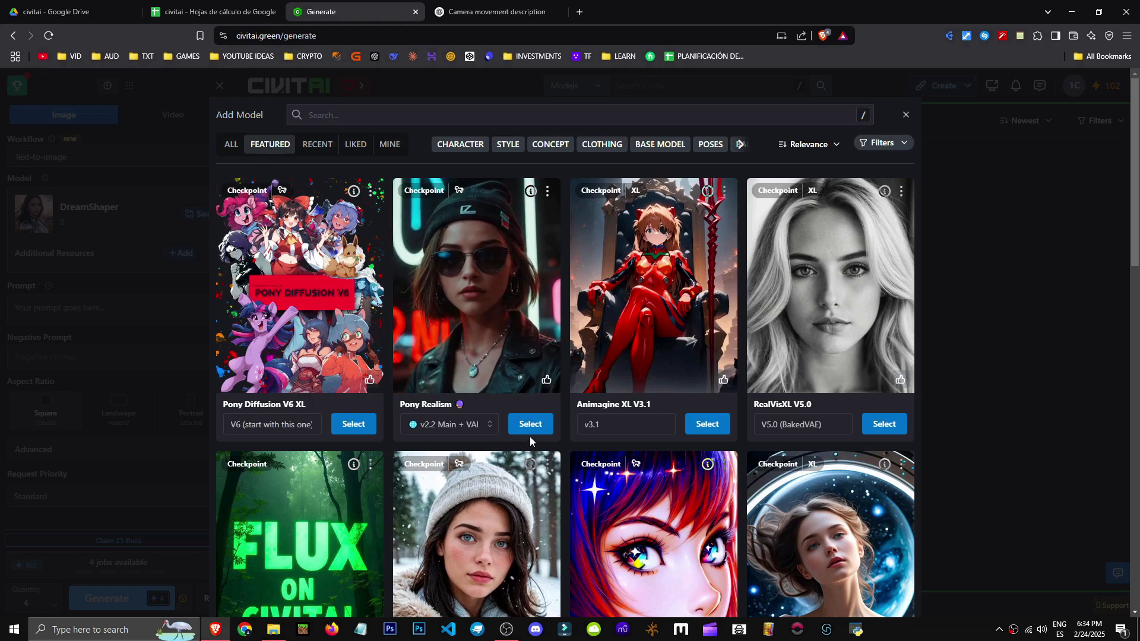
Step: Paste the prompt about a messy-haired young man touching a purple snake, and check the anime reference image in ChatGPT
left_click(65, 307)
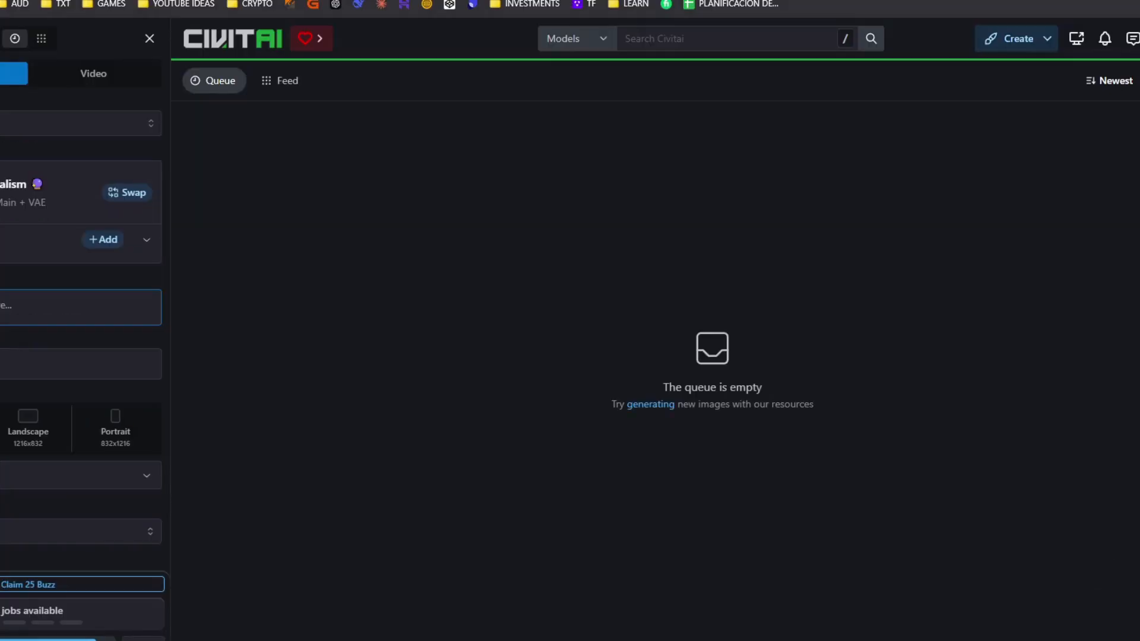
key("ctrl+v")
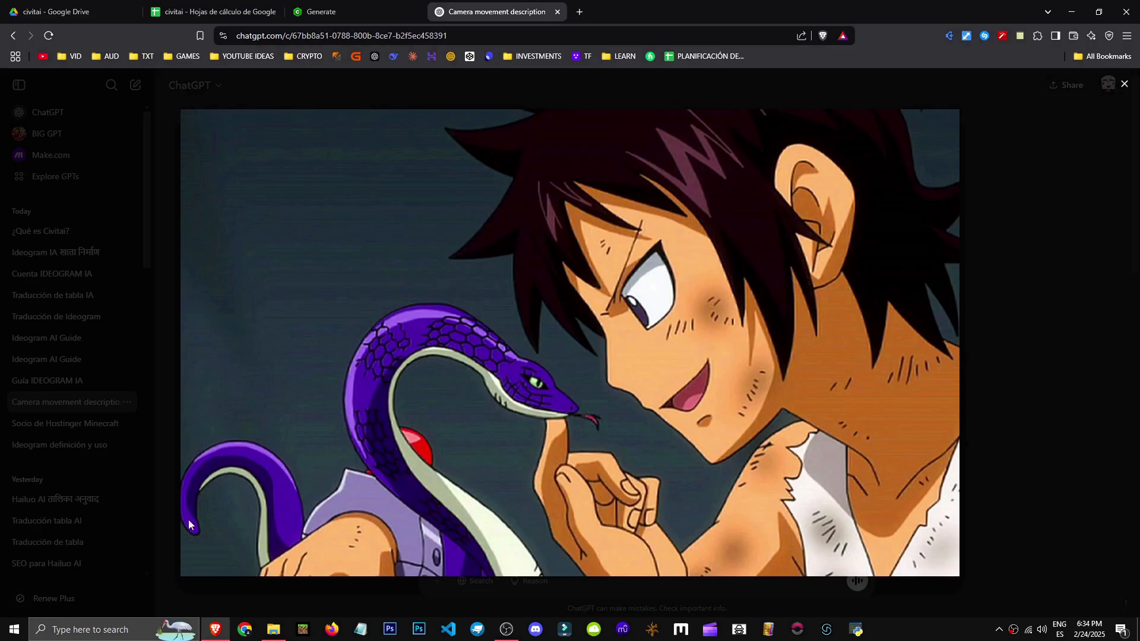
left_click(321, 12)
left_click(84, 388)
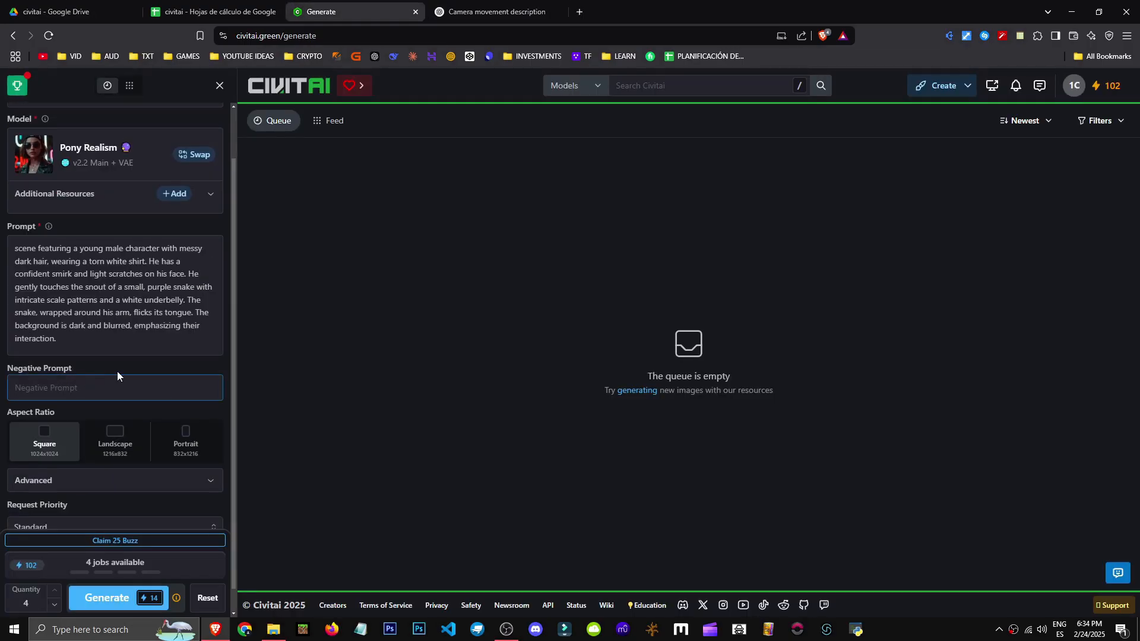
Step: Set the aspect ratio to Landscape (1216x832) and expand the advanced generation settings
scroll(116, 372, "down", 1)
left_click(115, 416)
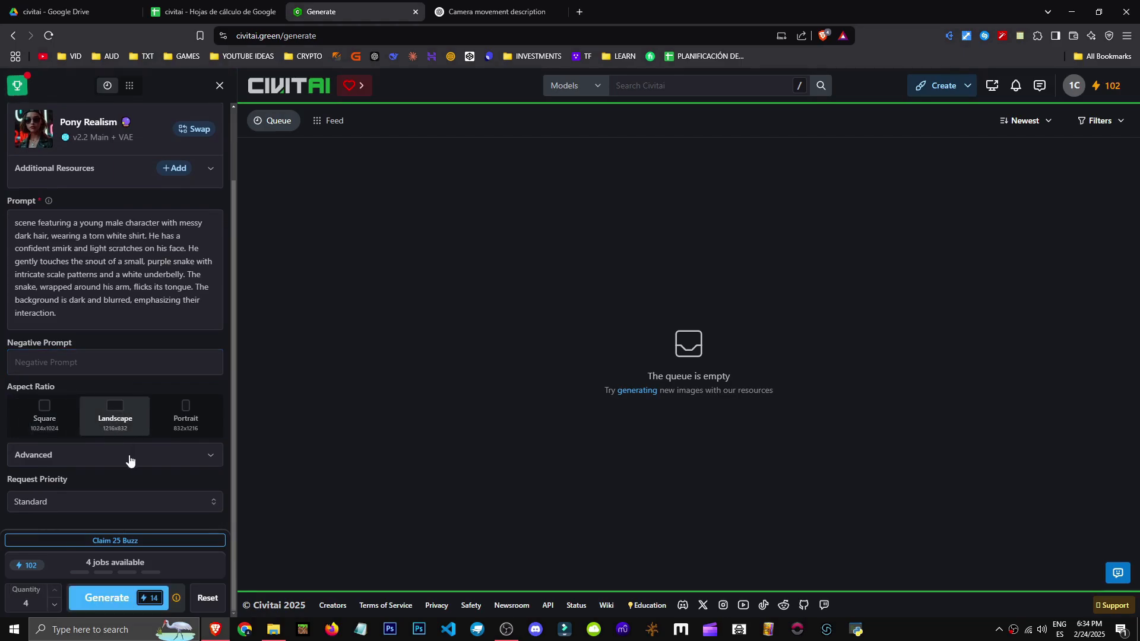
left_click(46, 414)
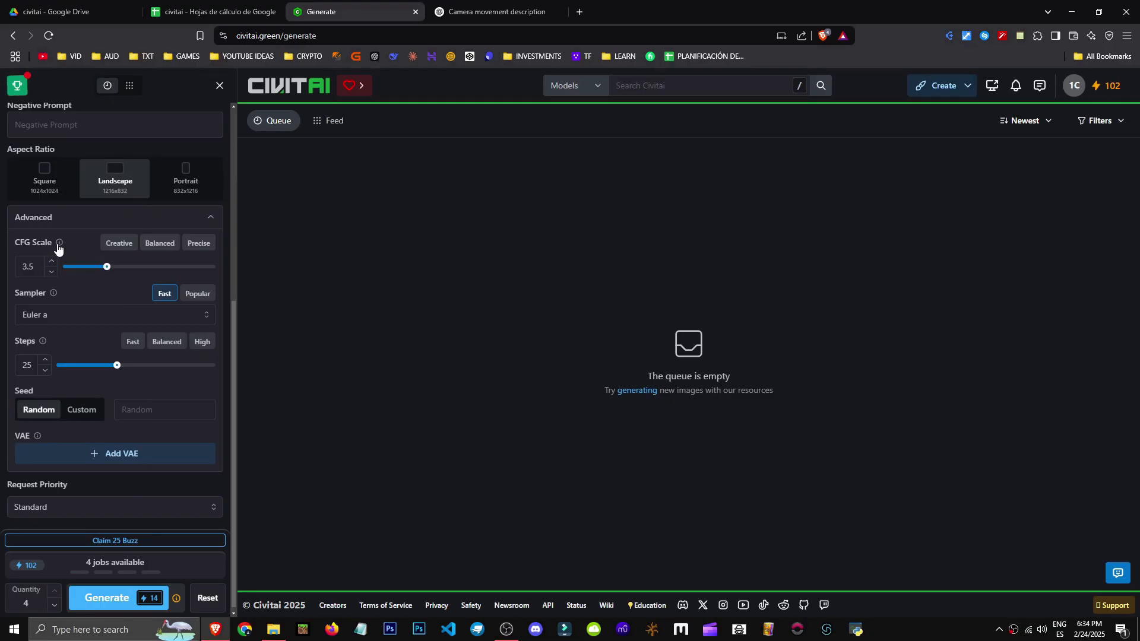
Step: Read what the CFG scale controls, compare its presets, and set it to Creative (4.0)
mouse_move(58, 246)
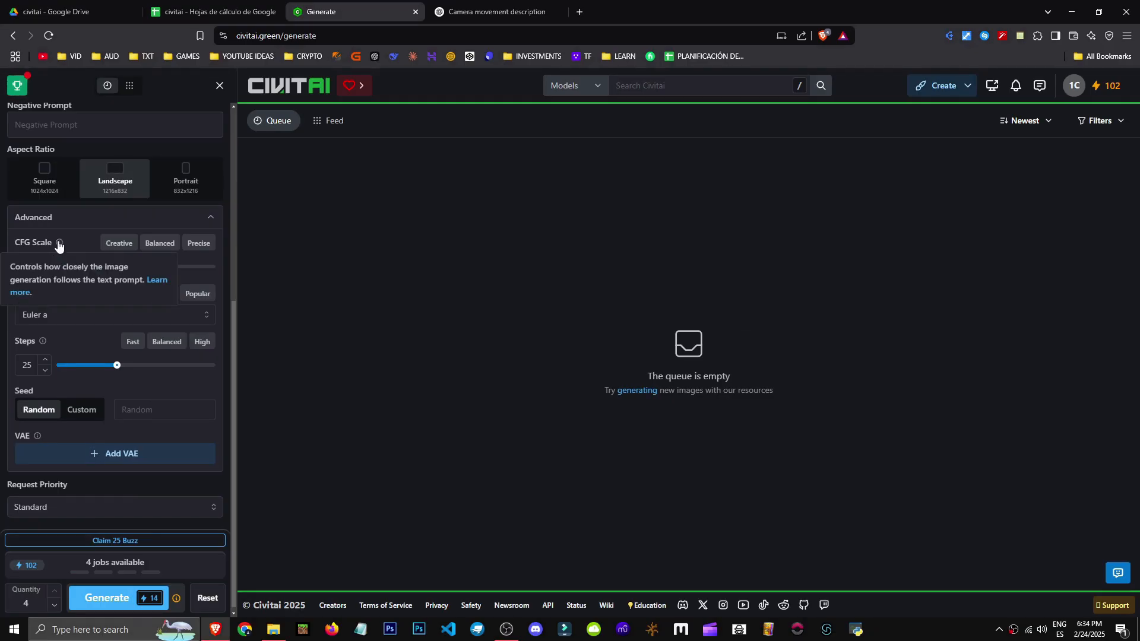
scroll(53, 237, "up", 2)
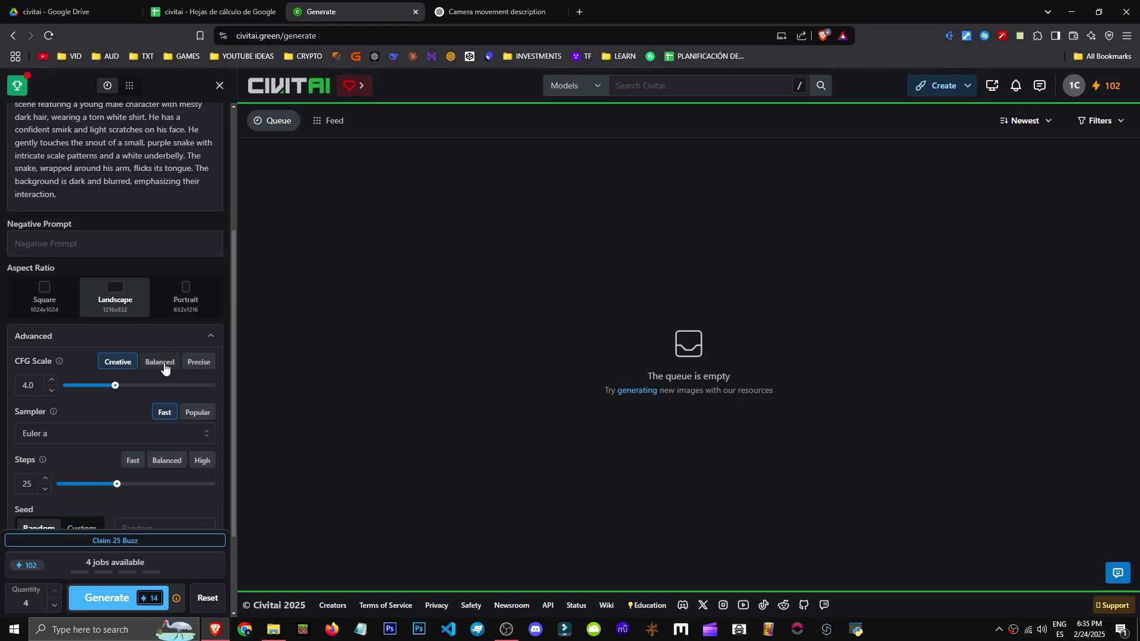
left_click(156, 364)
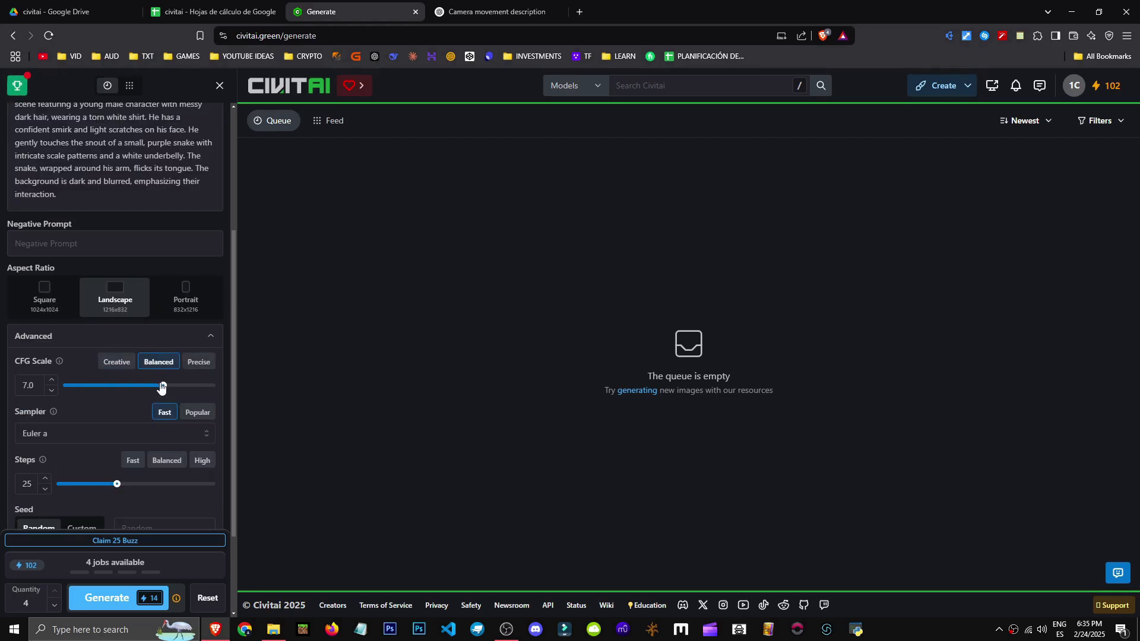
left_click(184, 369)
scroll(88, 350, "down", 1)
left_click(150, 306)
left_click(122, 304)
Step: Check the sampler and steps explanations, try different step counts, and set the steps to 30
scroll(123, 305, "down", 1)
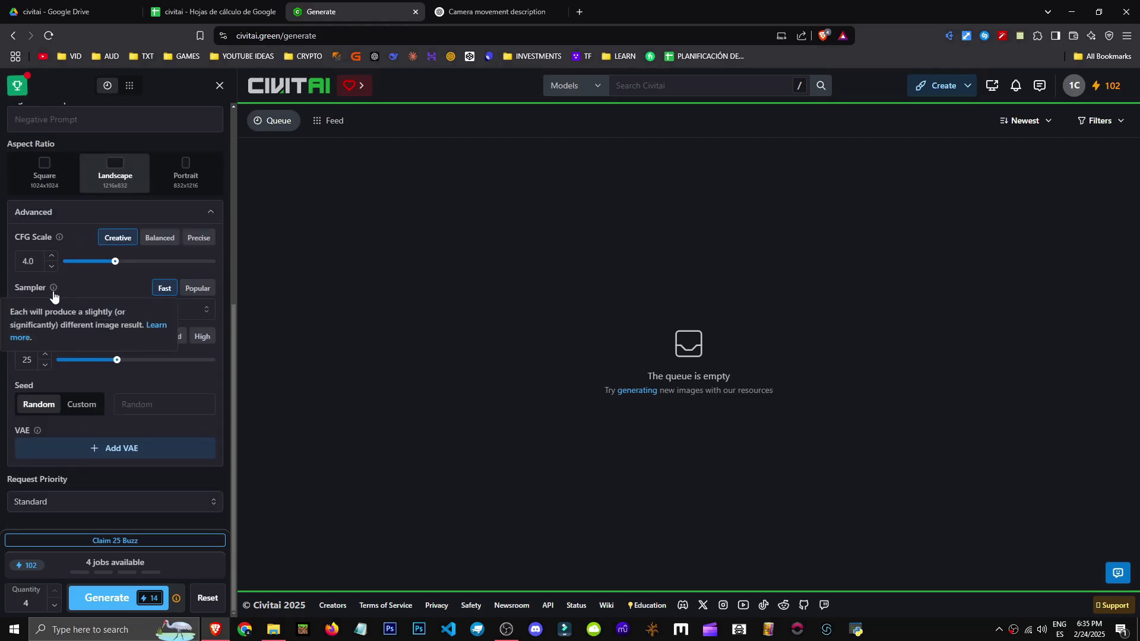
mouse_move(39, 345)
left_click_drag(123, 360, 212, 360)
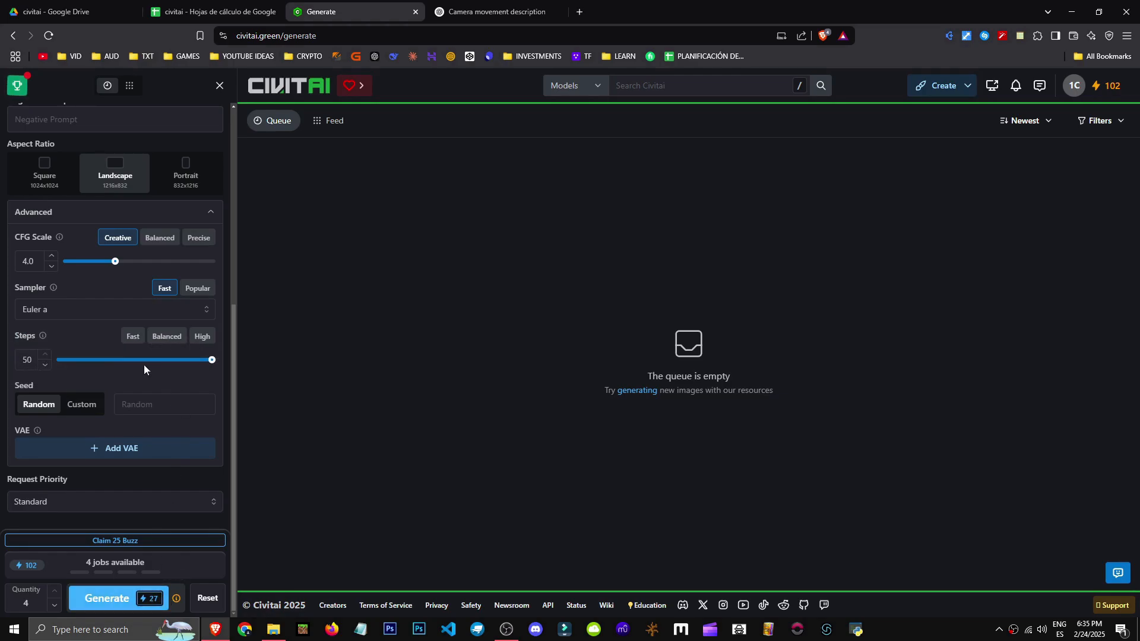
left_click(164, 337)
mouse_move(115, 361)
left_mouse_down()
mouse_move(160, 362)
mouse_move(137, 362)
left_mouse_up()
Step: Read the VAE description, keep the request priority at Standard, and generate four images
mouse_move(37, 431)
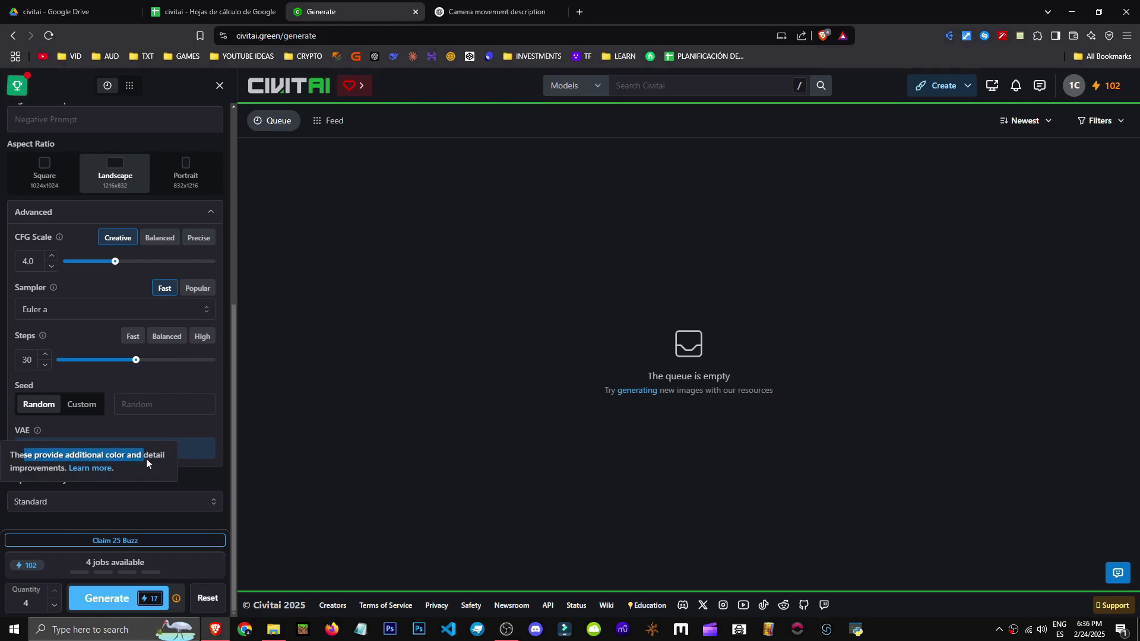
left_click(146, 502)
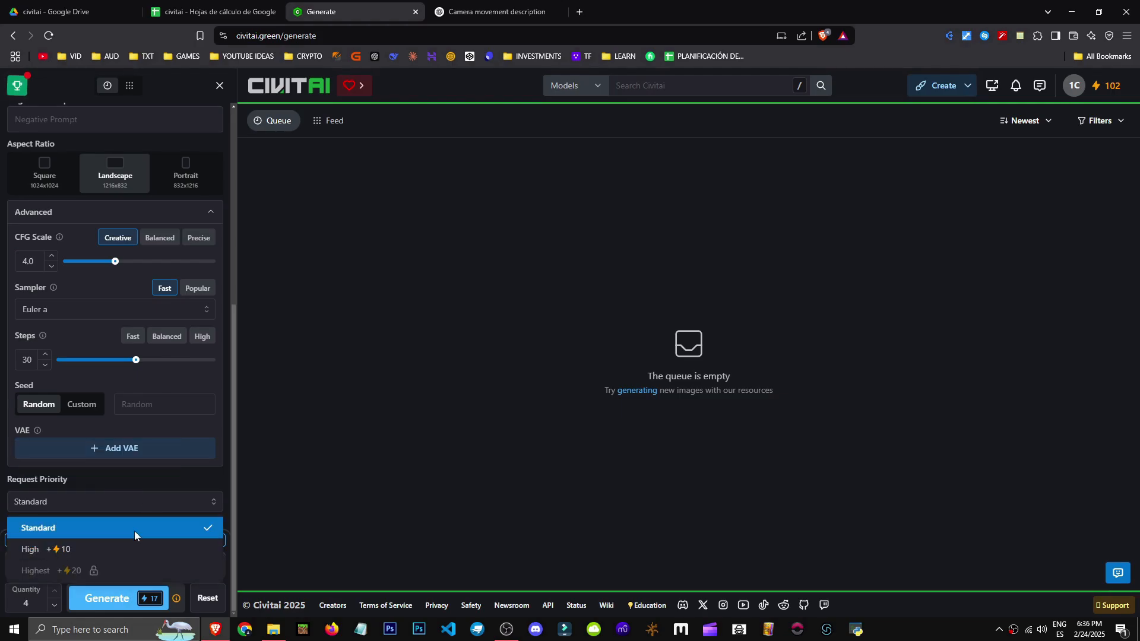
left_click(134, 530)
left_click(202, 501)
left_click(119, 508)
left_click(109, 599)
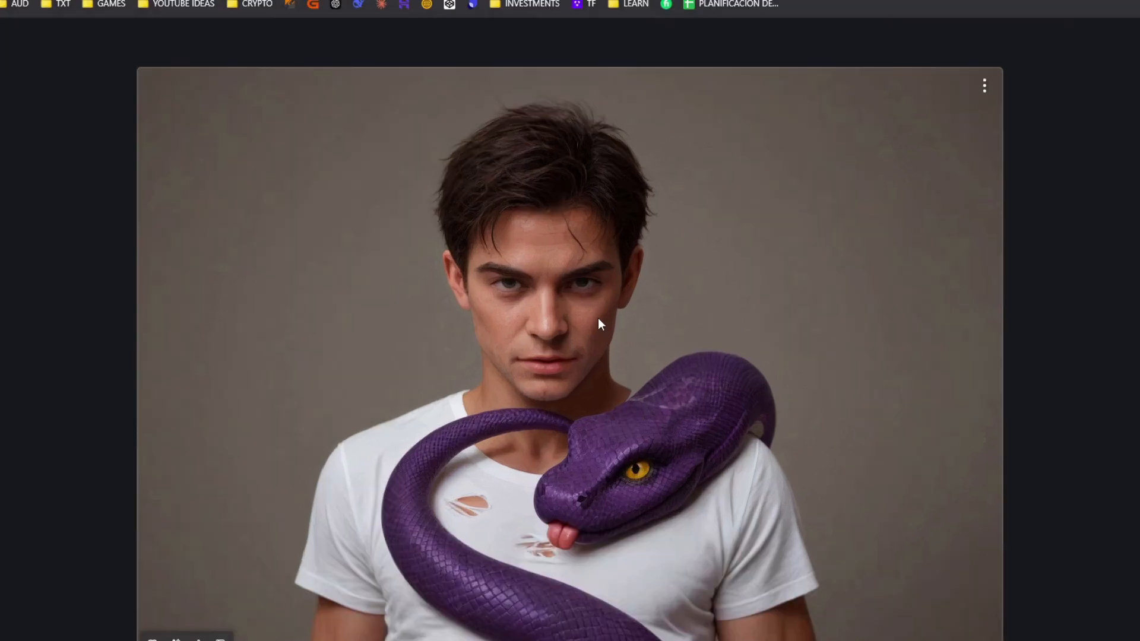
Step: Look through the generated images of the young man with the purple snake at full size
key("Right")
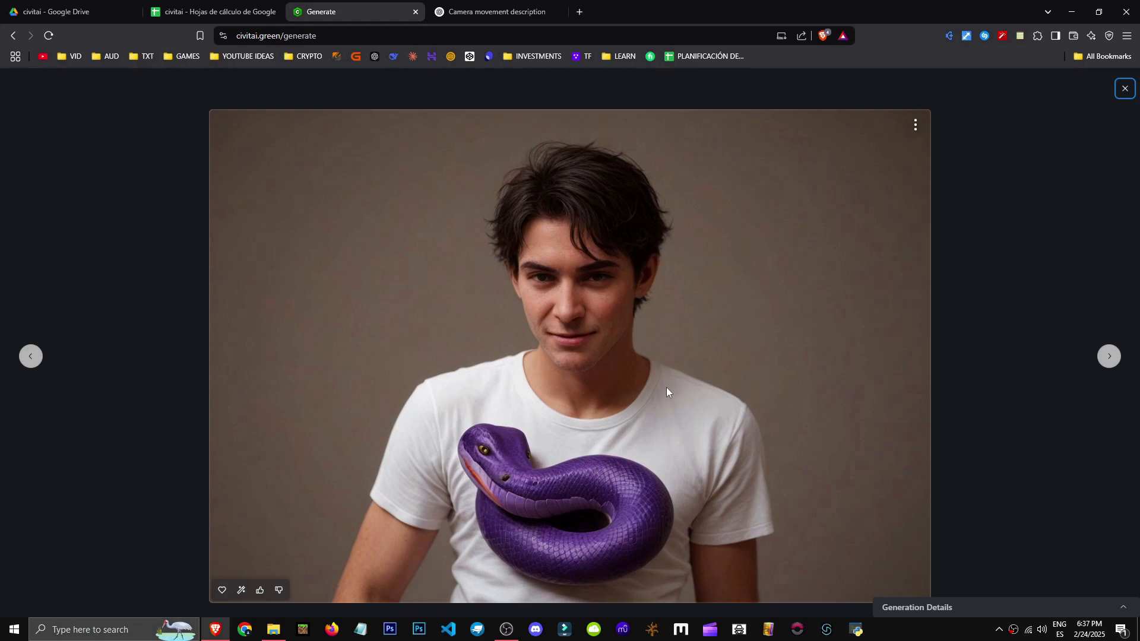
key("Right")
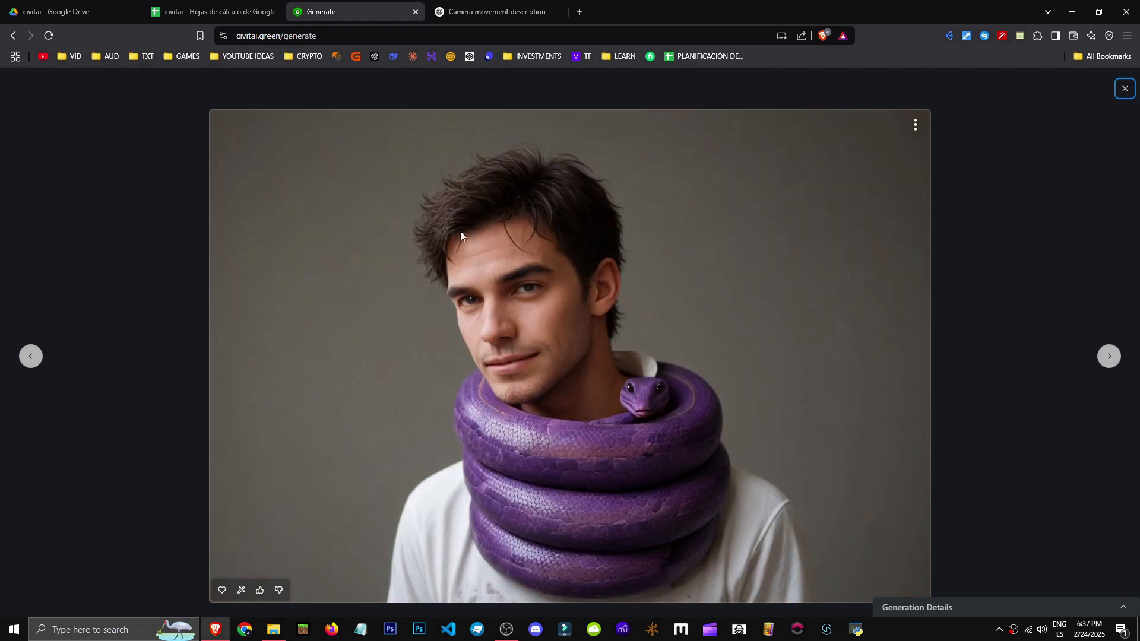
left_click(1110, 355)
left_click(1109, 356)
left_click(31, 357)
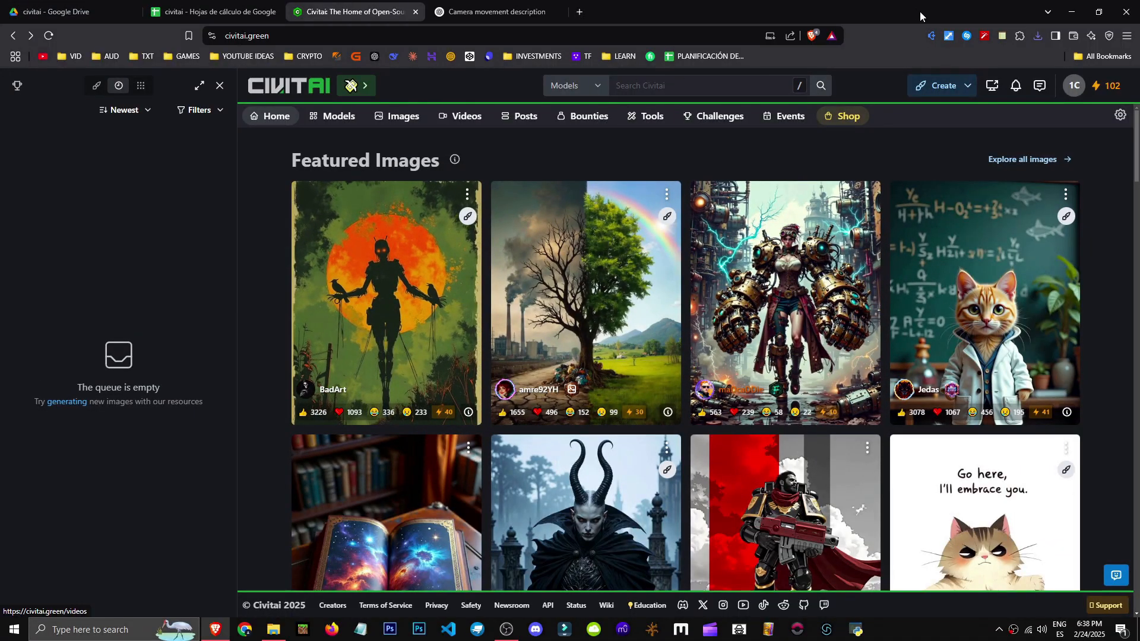
Step: Reopen the content generator from the Civitai home page and switch it to video generation
left_click(962, 89)
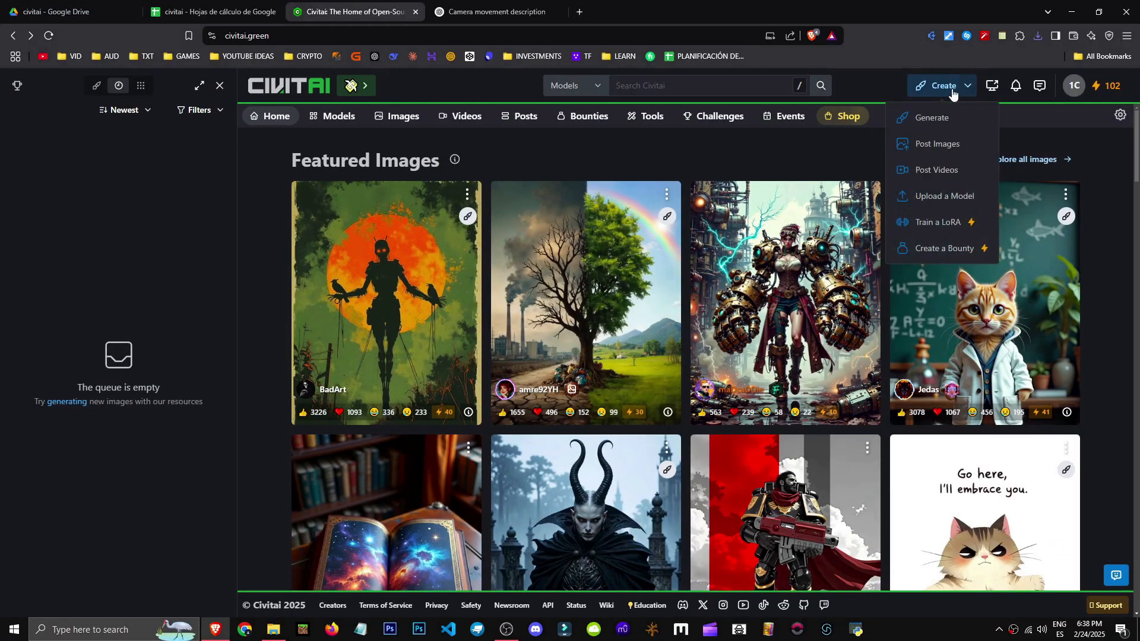
left_click(941, 122)
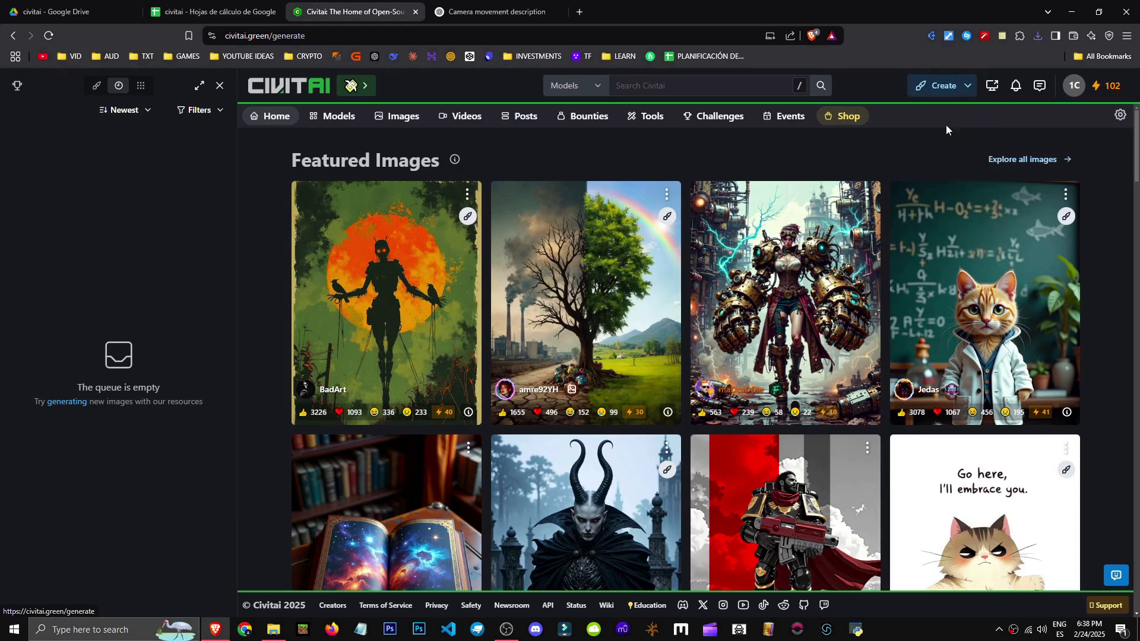
scroll(110, 172, "up", 6)
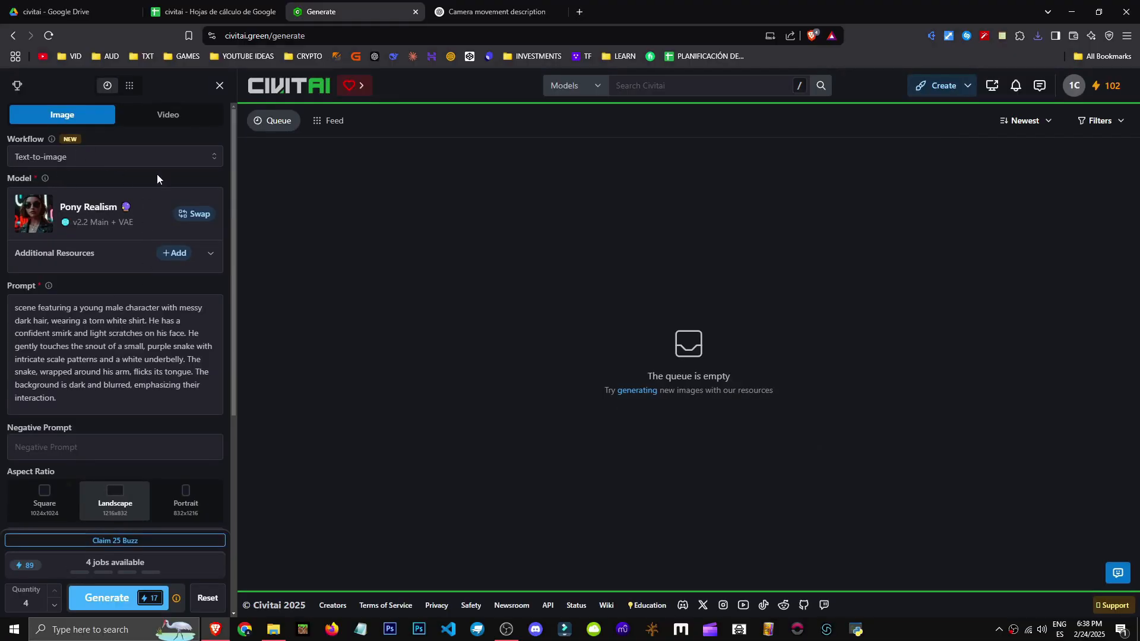
left_click(181, 118)
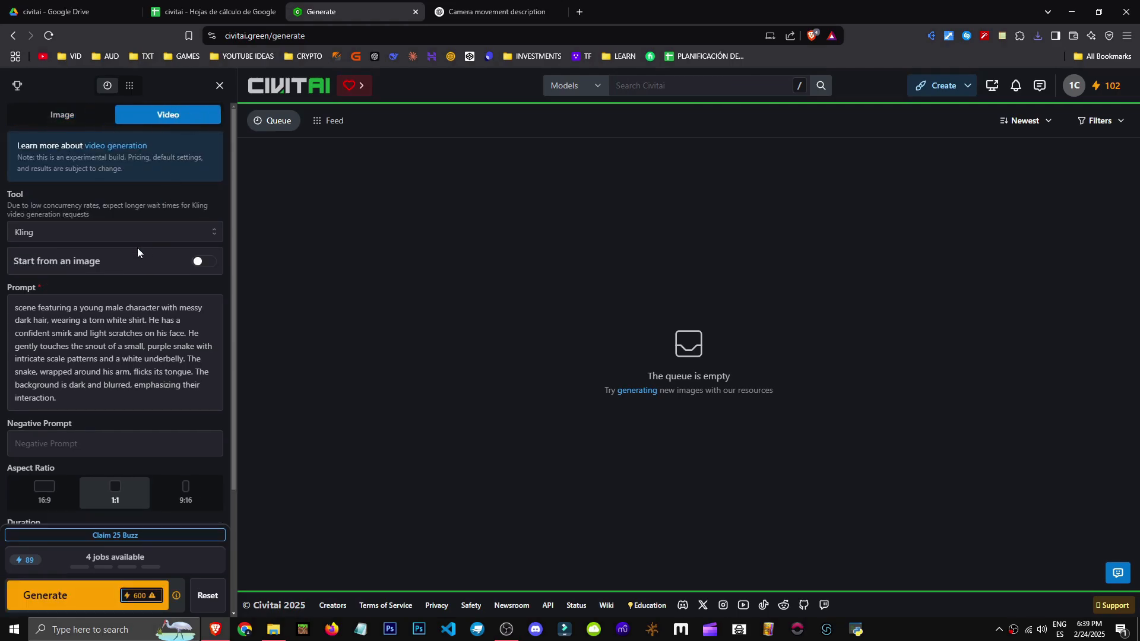
Step: Try Hailuo by MiniMax and Lightricks as the video generation tool, and return to Kling
left_click(127, 233)
left_click(105, 260)
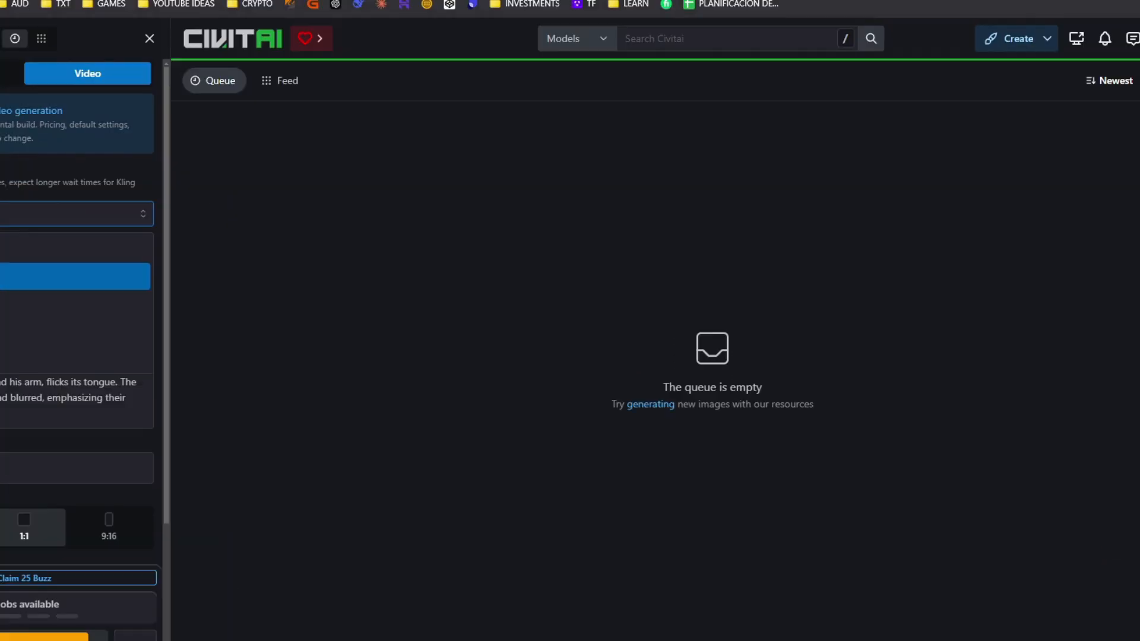
left_click(108, 234)
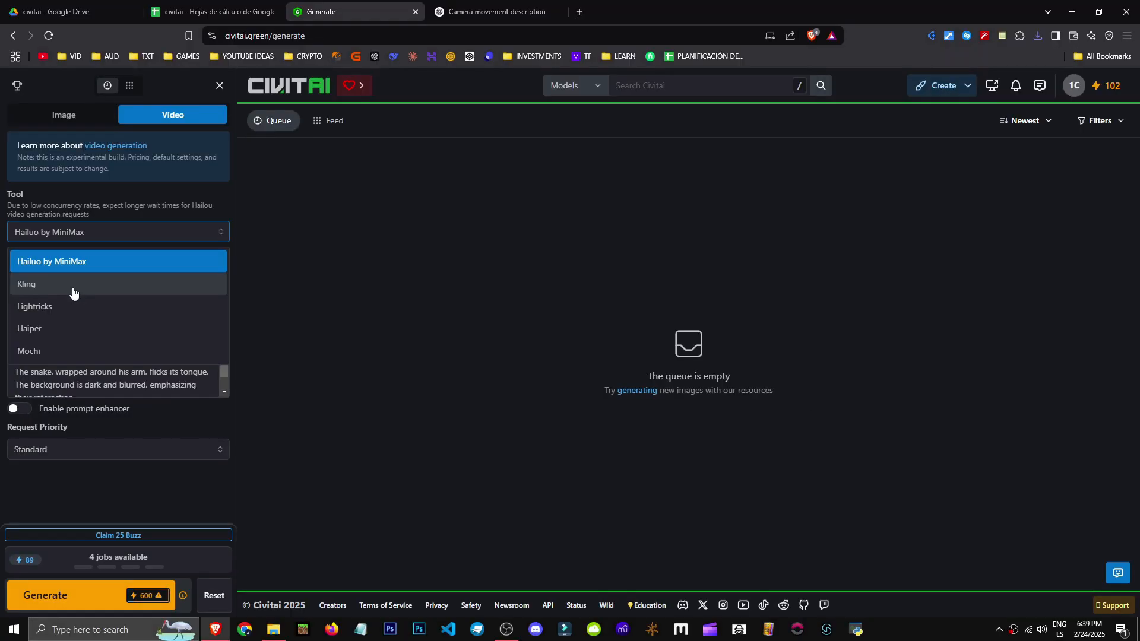
left_click(76, 304)
left_click(113, 225)
left_click(101, 282)
Step: Look through the remaining video generation tools and select Lightricks as the tool
left_click(120, 239)
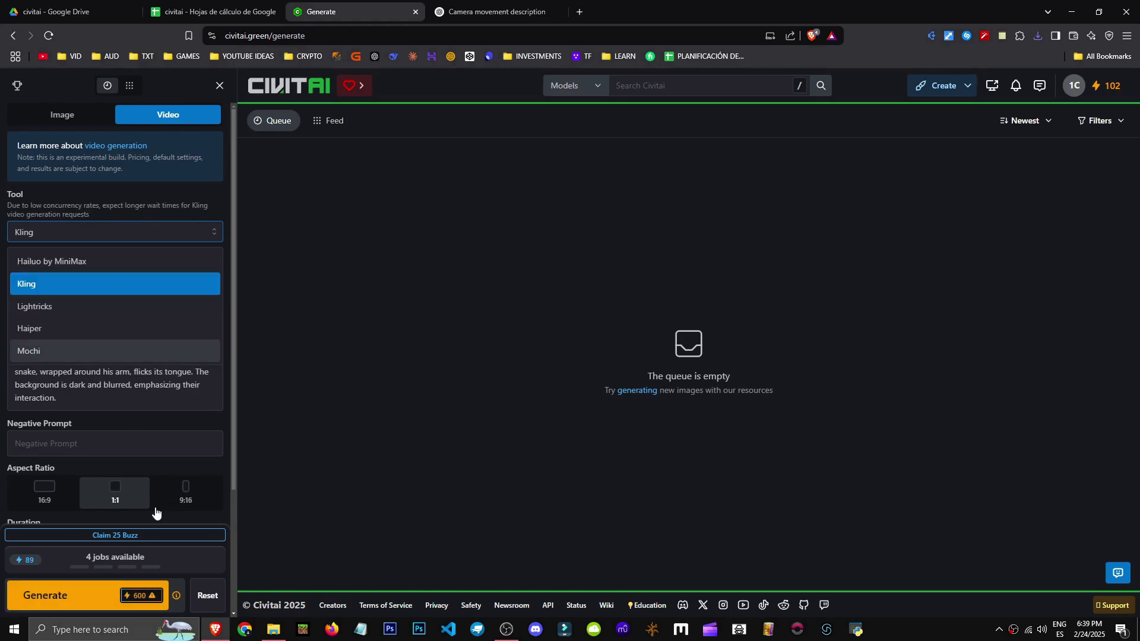
left_click(108, 233)
left_click(108, 237)
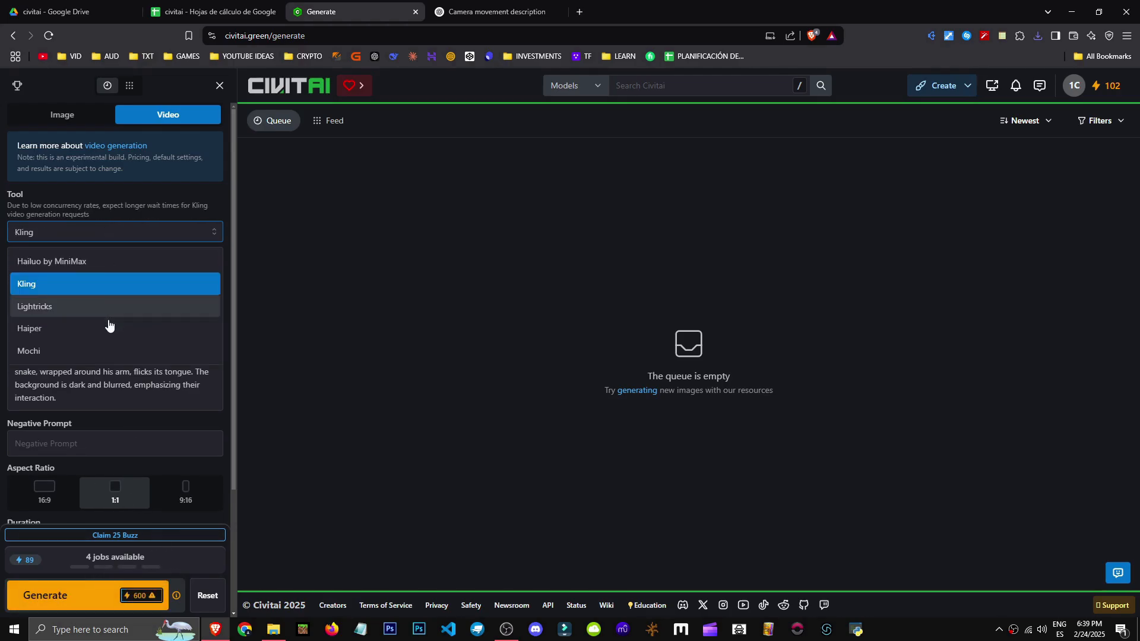
left_click(108, 320)
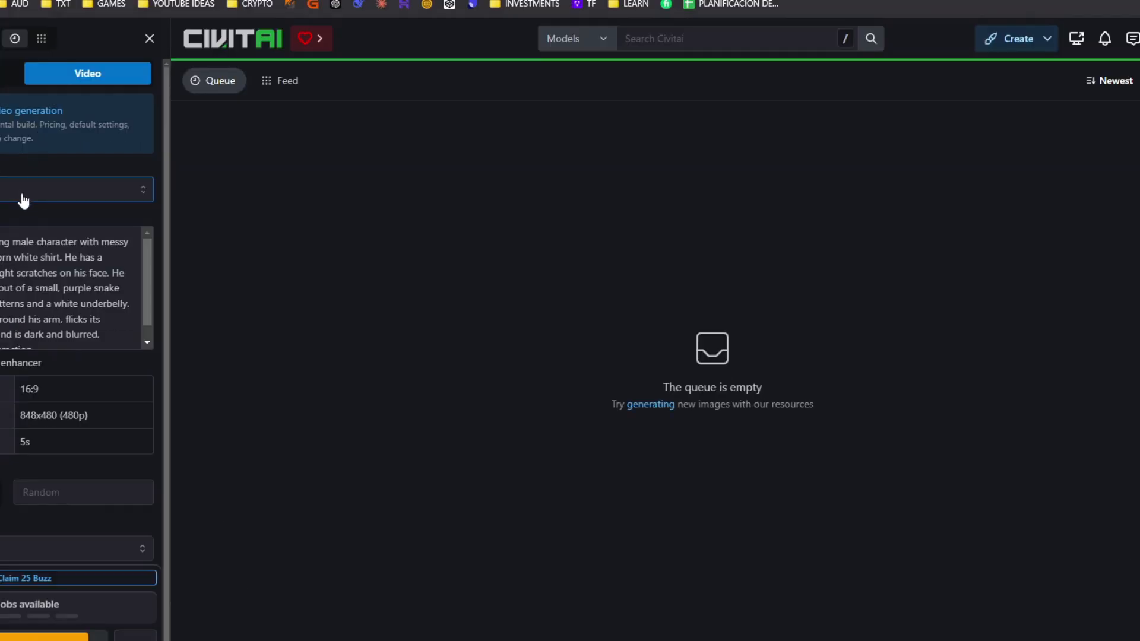
left_click(24, 199)
left_click(4, 281)
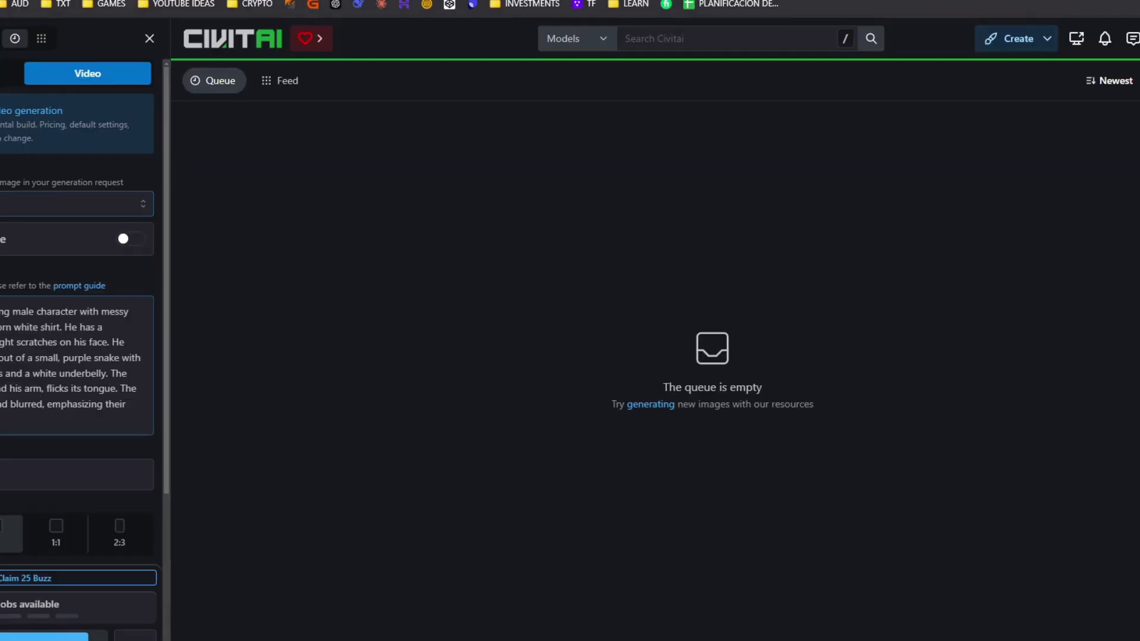
Step: Review the Lightricks settings and replace the prompt with the anime-style scene of a young male character and a purple snake
scroll(24, 320, "down", 1)
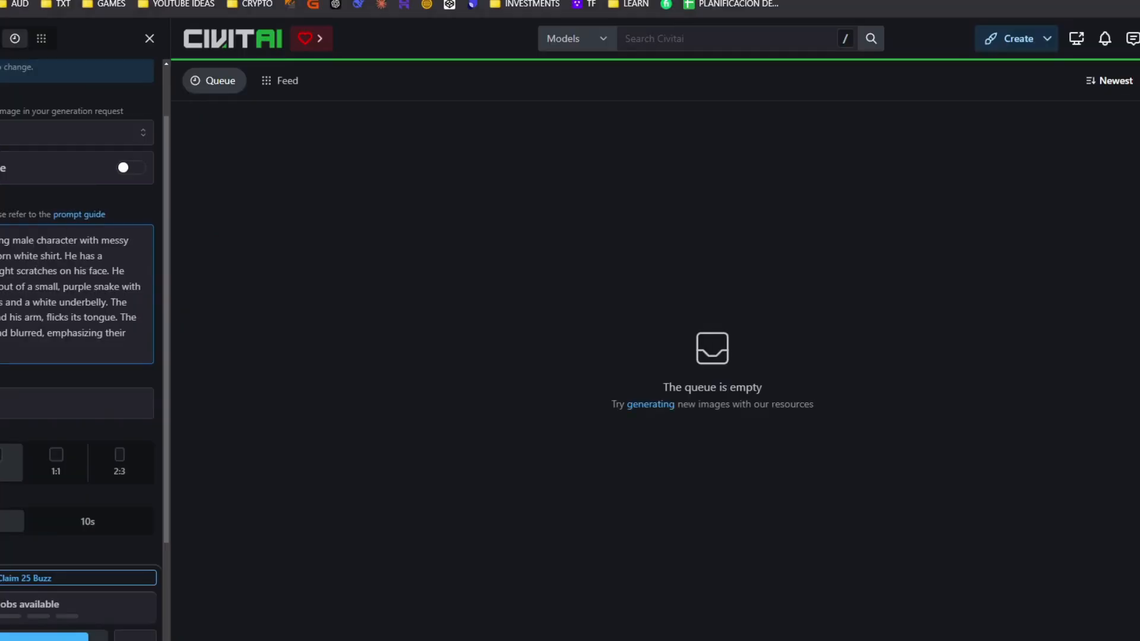
scroll(6, 473, "down", 1)
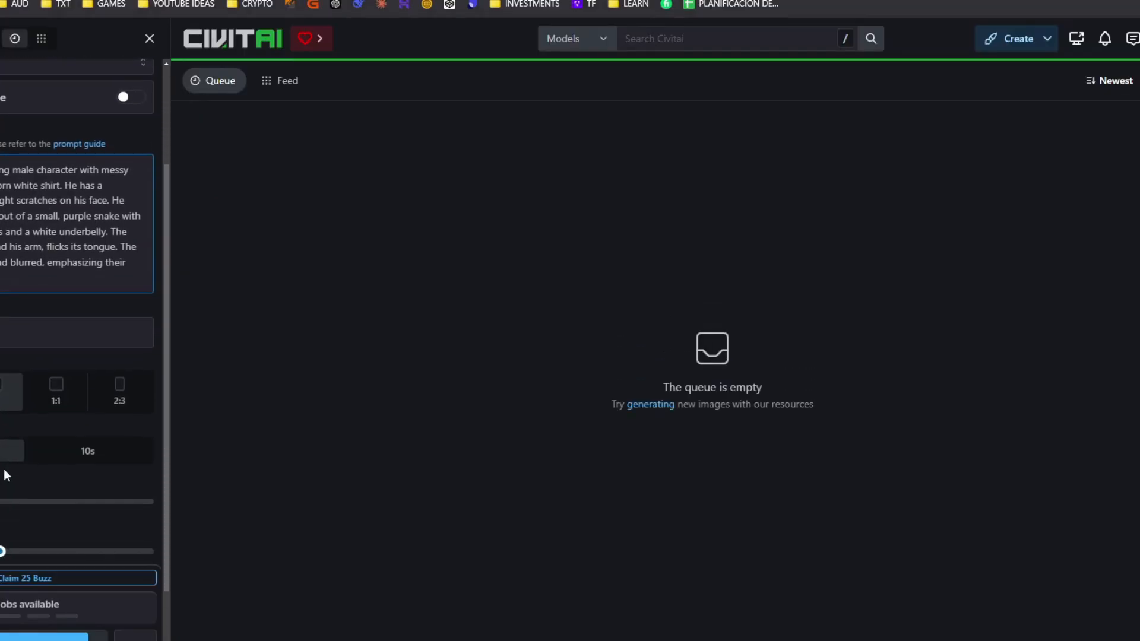
scroll(46, 315, "up", 2)
triple_click(2, 342)
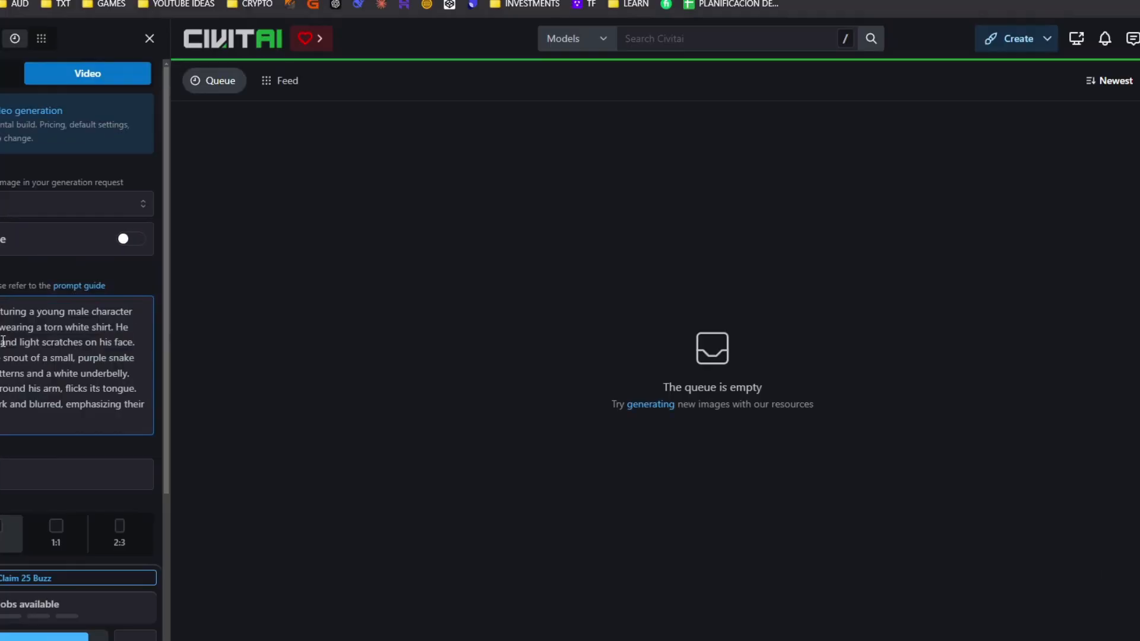
Step: Switch to the ChatGPT tab and save the picture of the young man with the purple snake
left_click(493, 12)
right_click(639, 273)
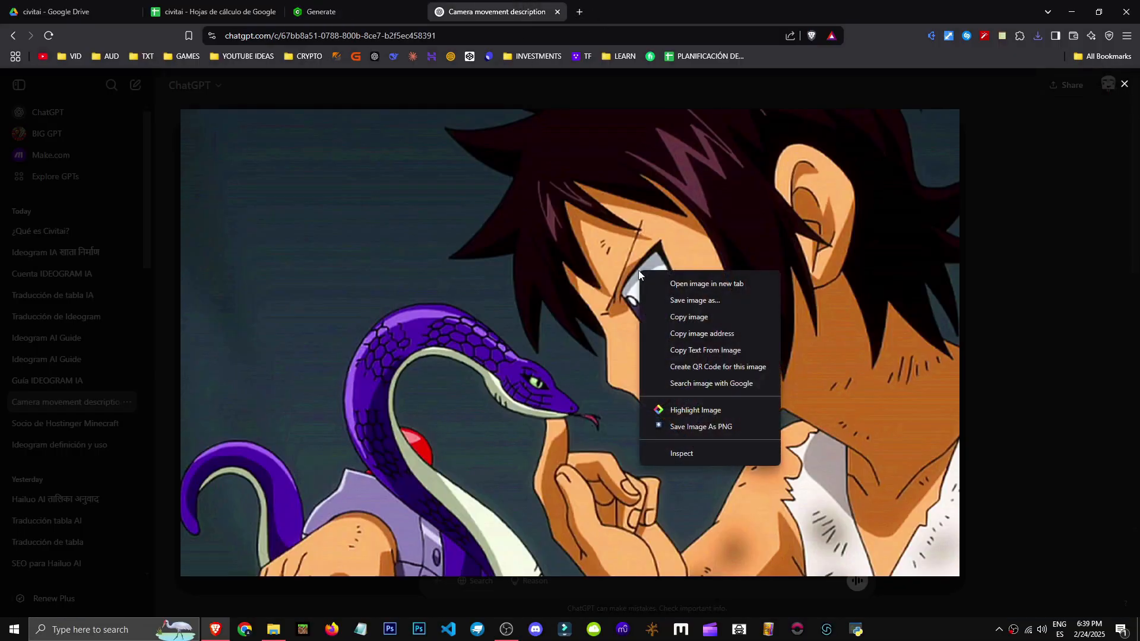
left_click(695, 300)
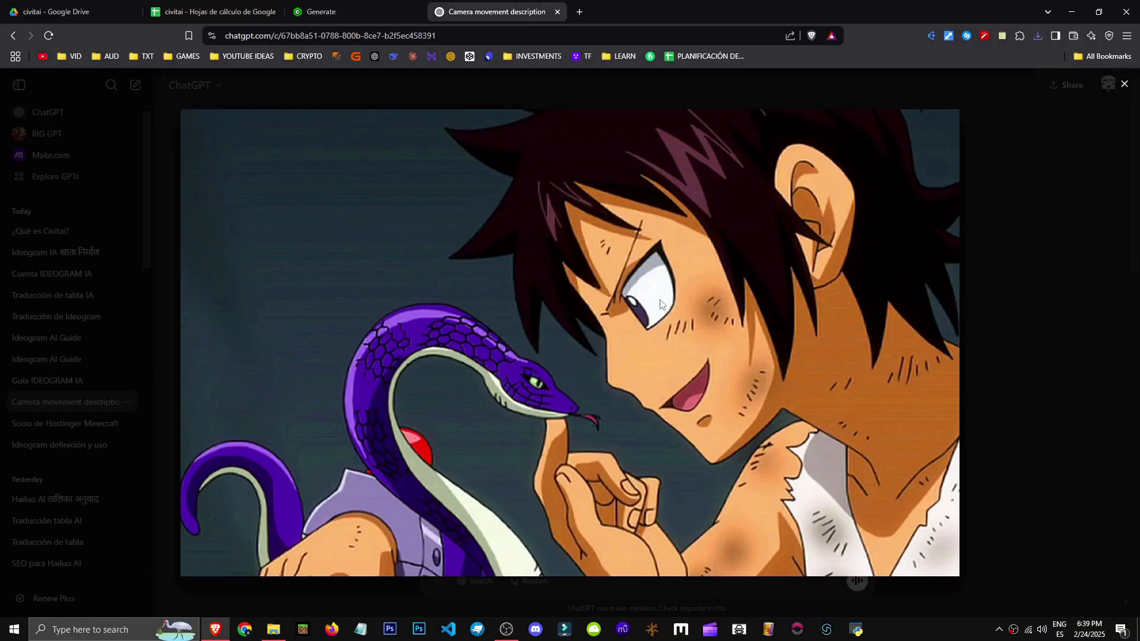
key("Return")
Step: Return to the Civitai generator, enable starting from an image, and upload the saved snake picture
left_click(320, 12)
left_click(212, 250)
left_click(130, 308)
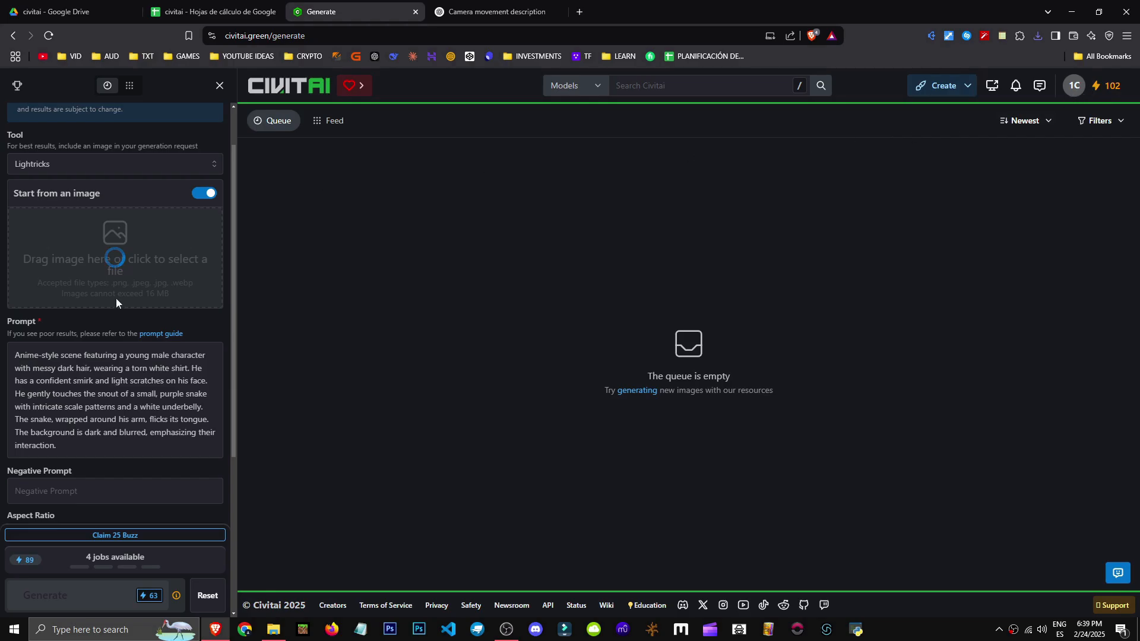
Step: Set the video's aspect ratio to 16:9 and claim the 25 daily Buzz
scroll(101, 290, "down", 1)
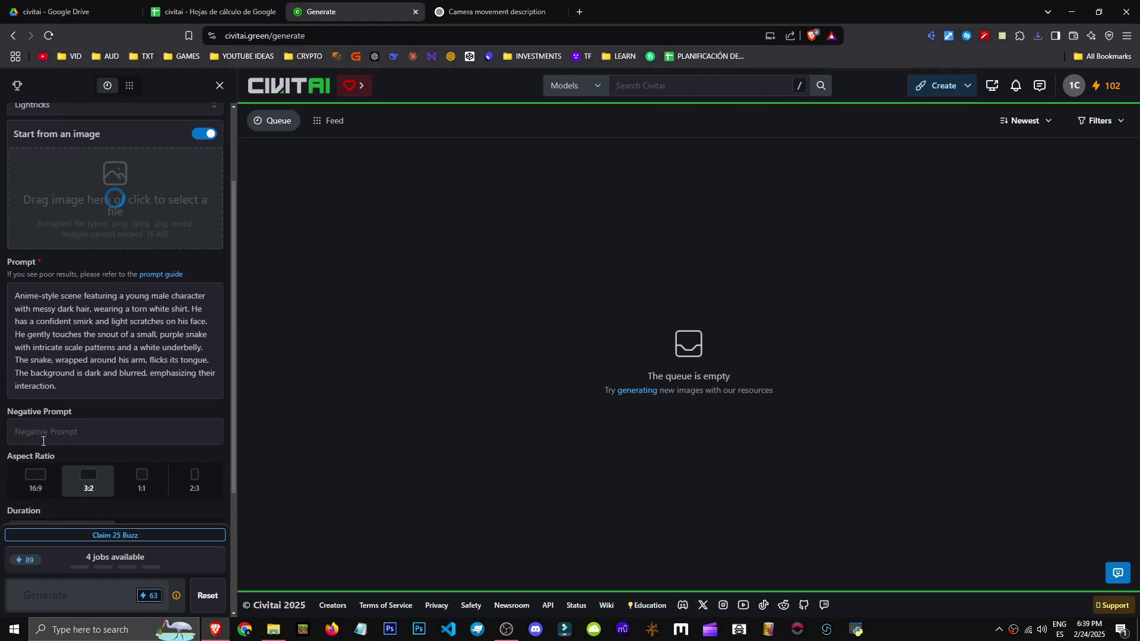
scroll(123, 432, "down", 3)
left_click(132, 537)
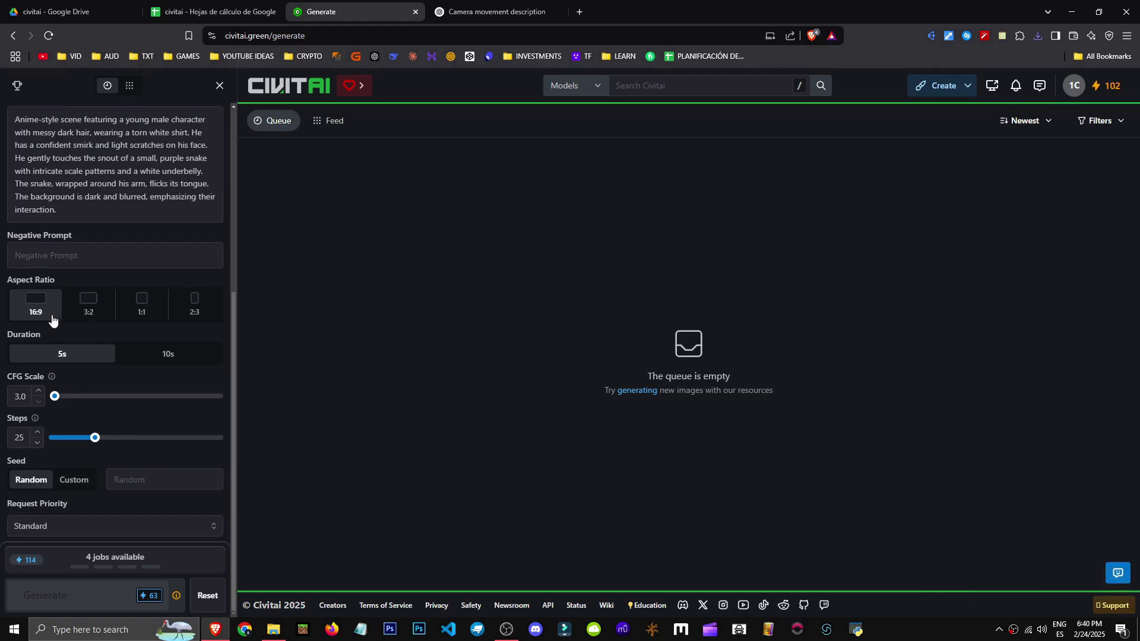
Step: Try a video duration of 10s, and set it back to 5s
left_click(155, 354)
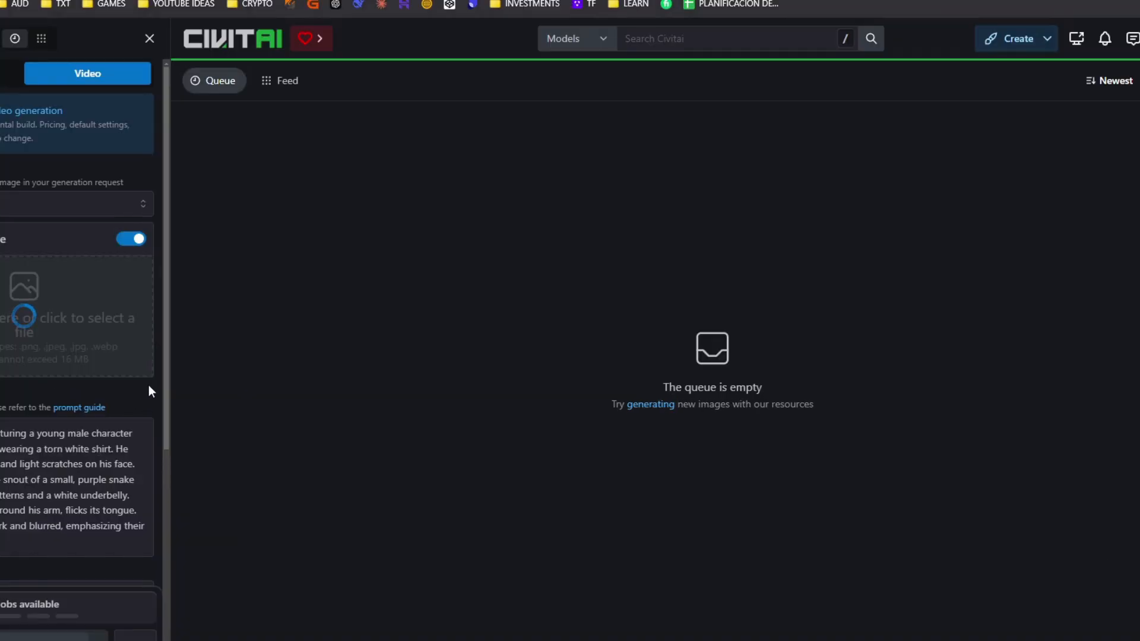
scroll(7, 358, "down", 5)
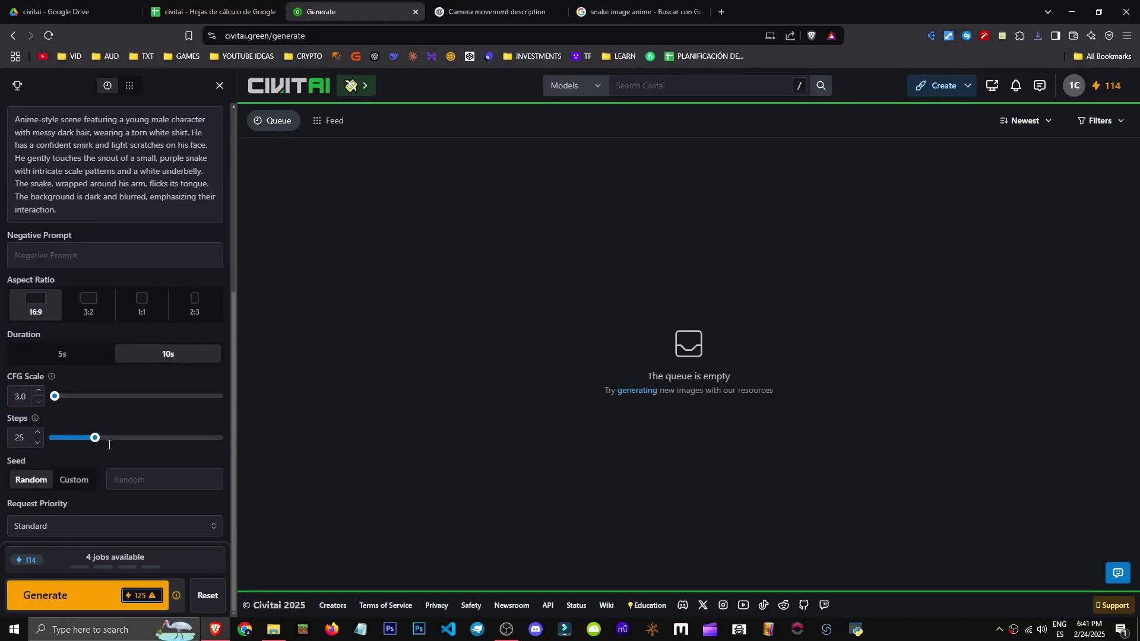
left_click(101, 352)
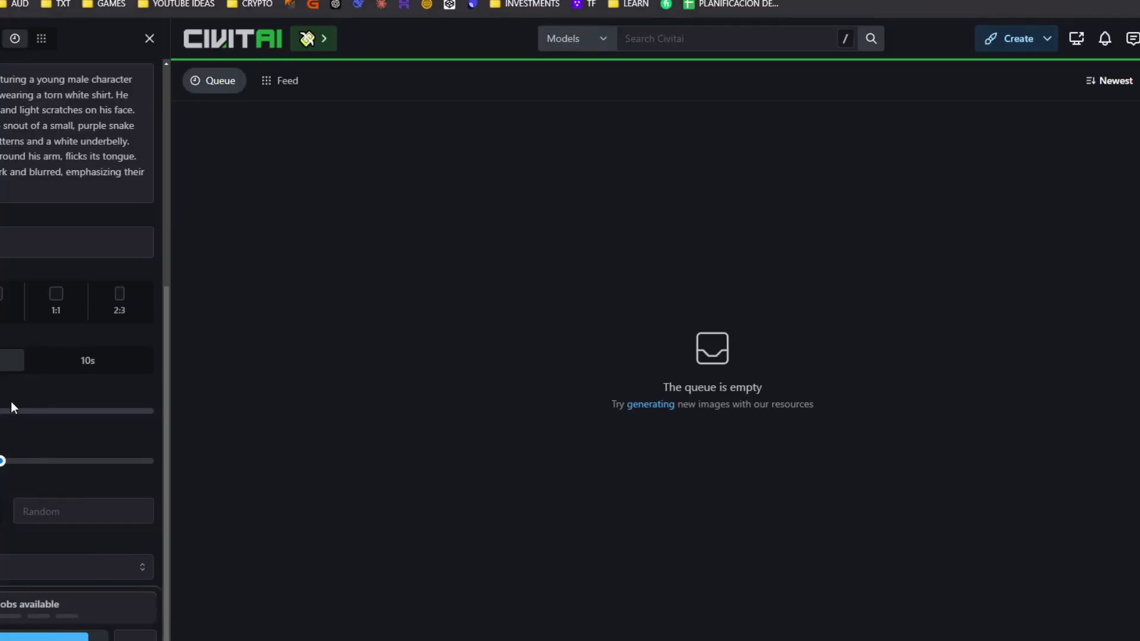
Step: Read the CFG Scale description, set the CFG scale to 3.2, and raise the steps to 40
scroll(154, 403, "up", 5)
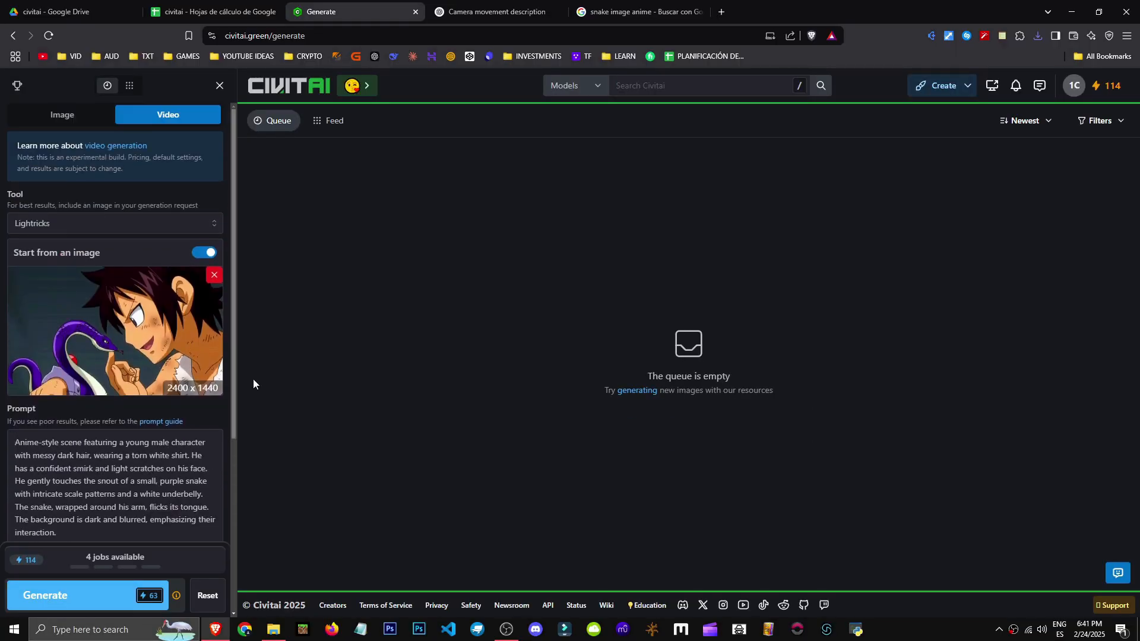
scroll(119, 308, "down", 2)
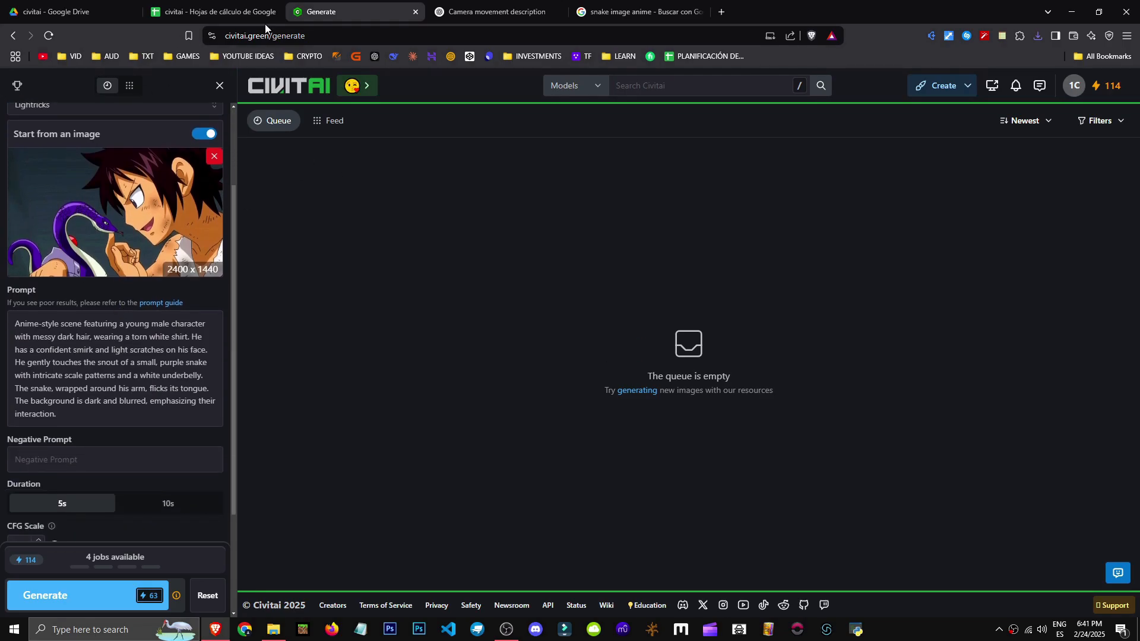
scroll(135, 125, "down", 2)
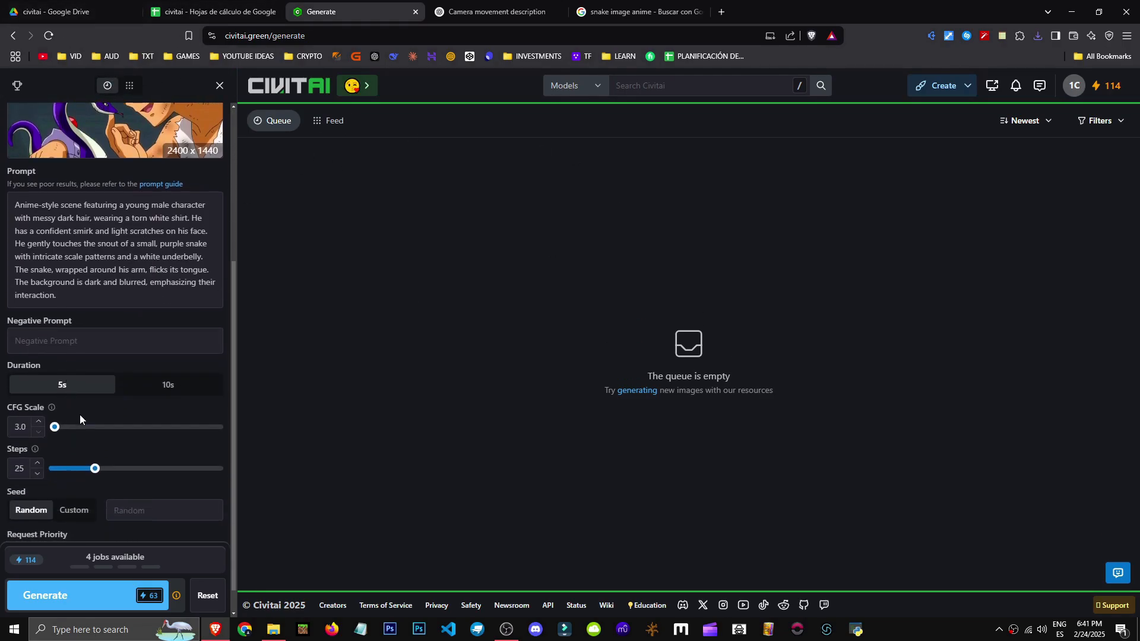
scroll(78, 414, "down", 1)
mouse_move(53, 385)
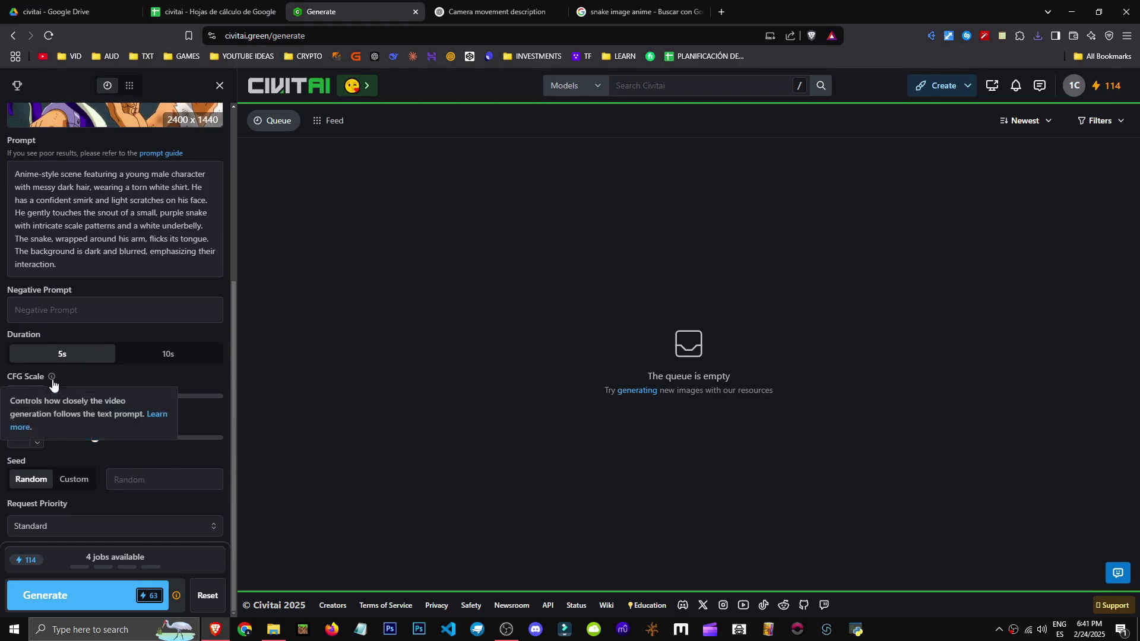
left_click_drag(57, 397, 13, 409)
left_click_drag(86, 403, 120, 398)
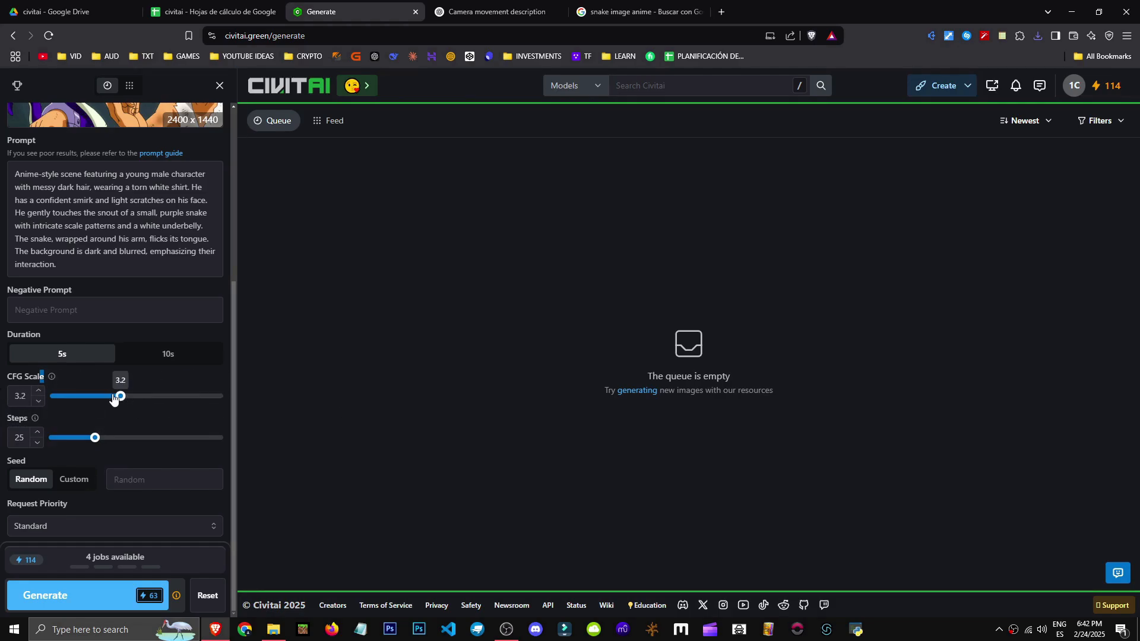
left_click_drag(102, 438, 219, 438)
Step: Set the request priority to High and generate the video from the uploaded image
scroll(107, 471, "up", 5)
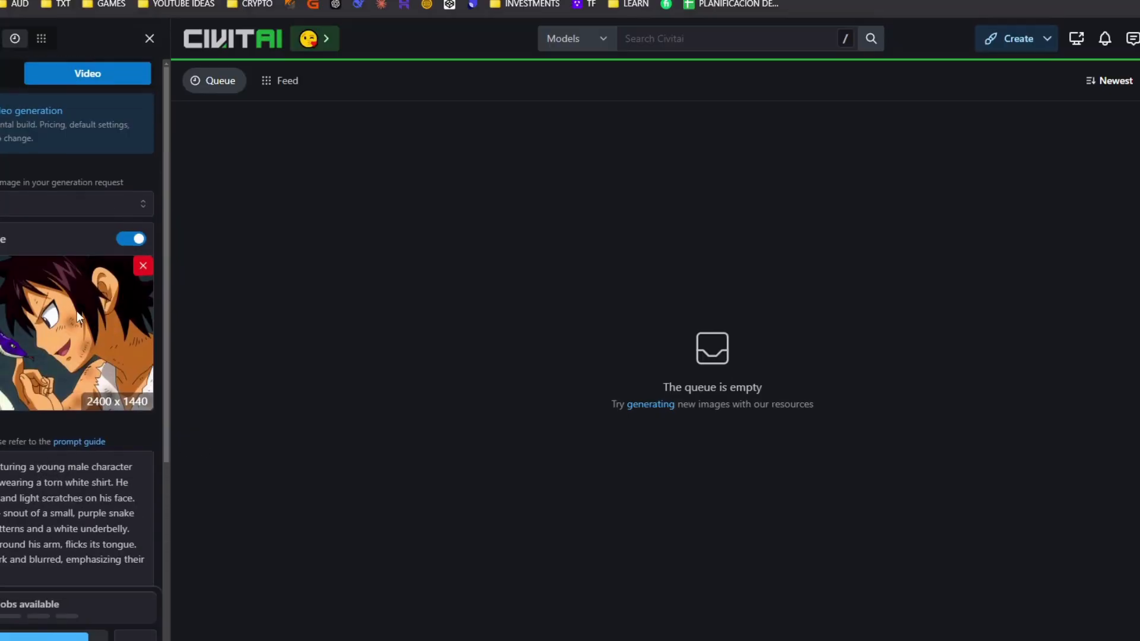
scroll(127, 508, "down", 5)
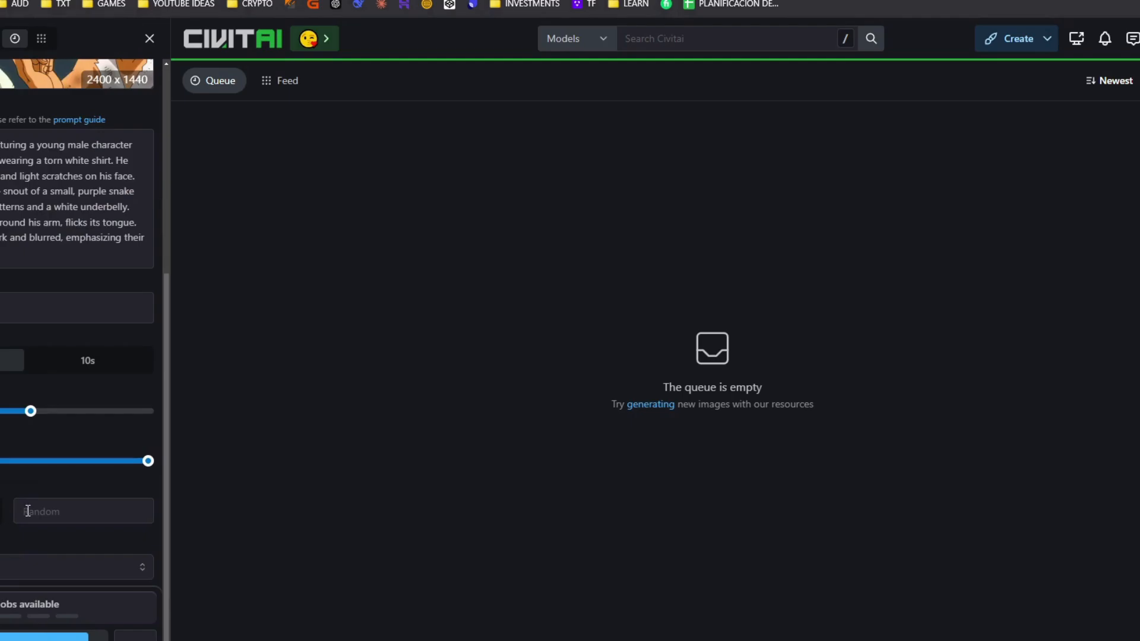
left_click(59, 567)
left_click(60, 599)
left_click(60, 567)
left_click(59, 625)
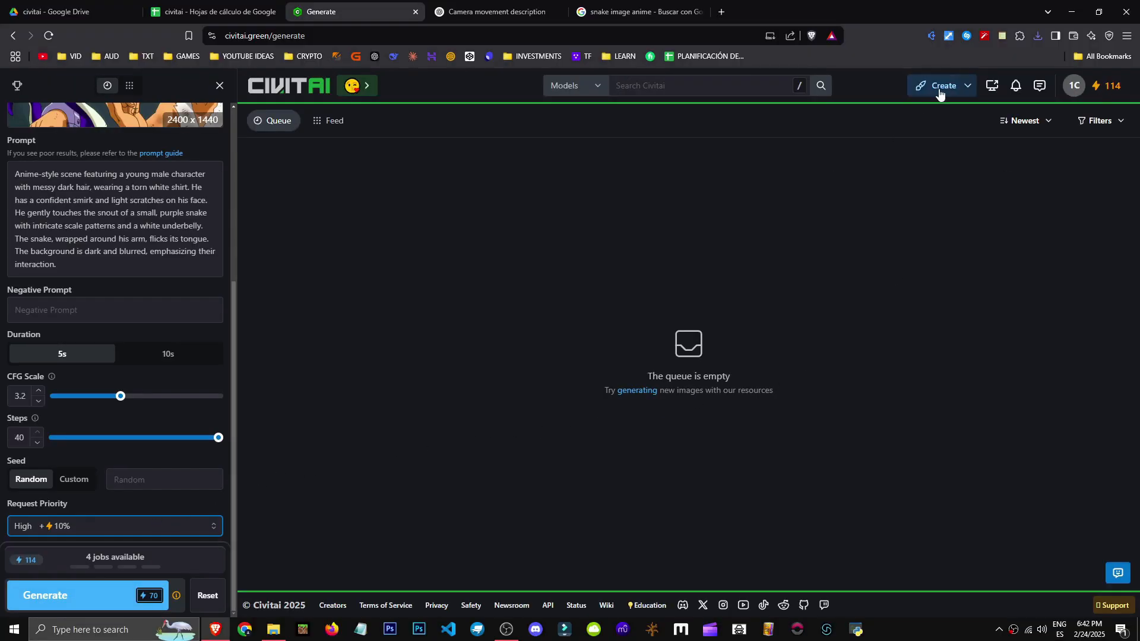
left_click(94, 595)
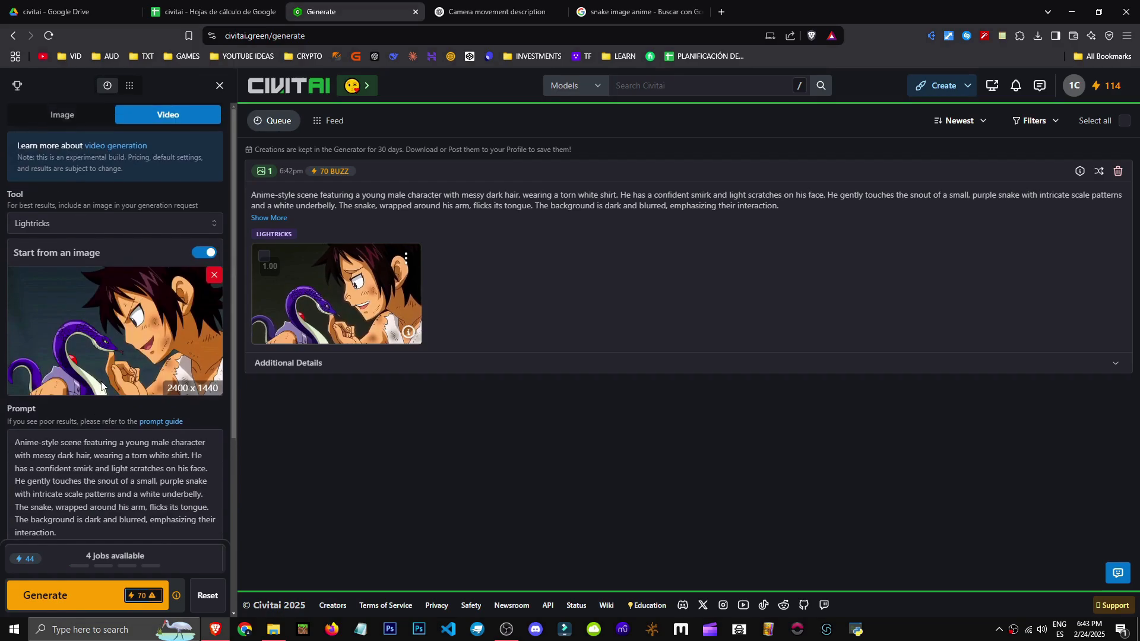
Step: Check which video tools are offered, view the generated video in the large viewer, and close it
left_click(114, 222)
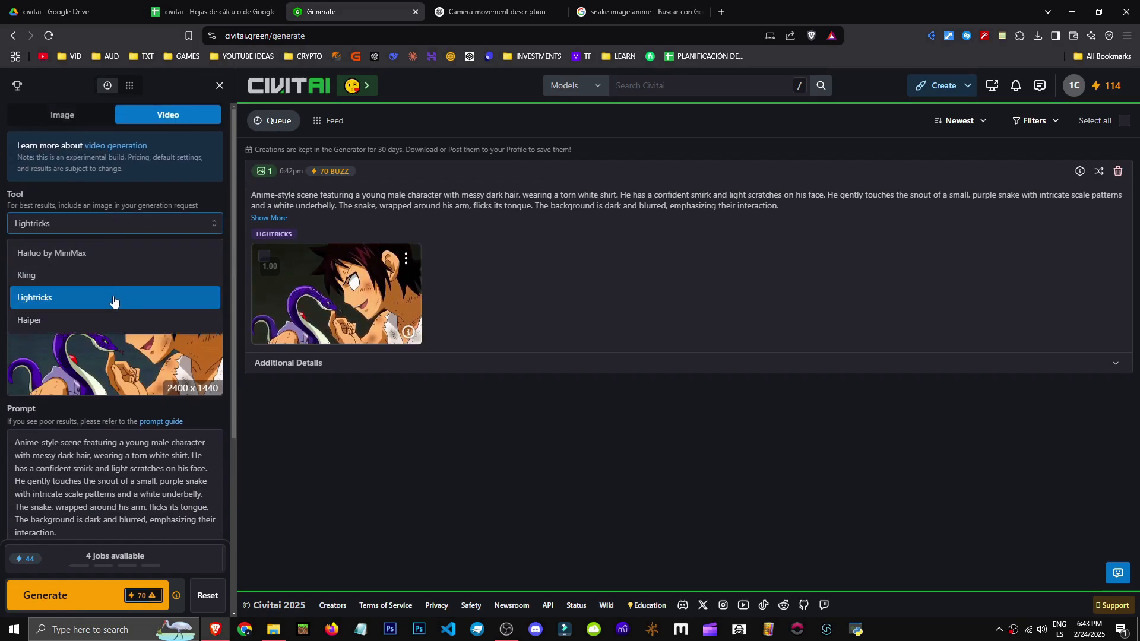
left_click(347, 298)
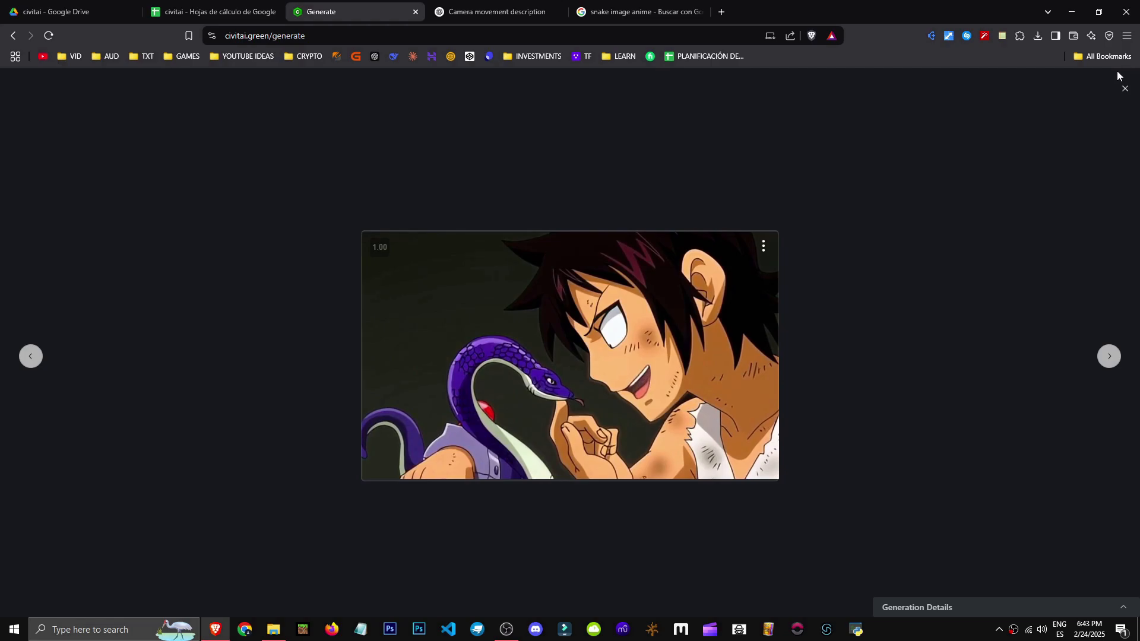
left_click(1124, 89)
Step: Browse the featured images on the home page and examine the ways to earn Buzz on the Buzz dashboard
scroll(89, 552, "down", 4)
scroll(152, 554, "up", 4)
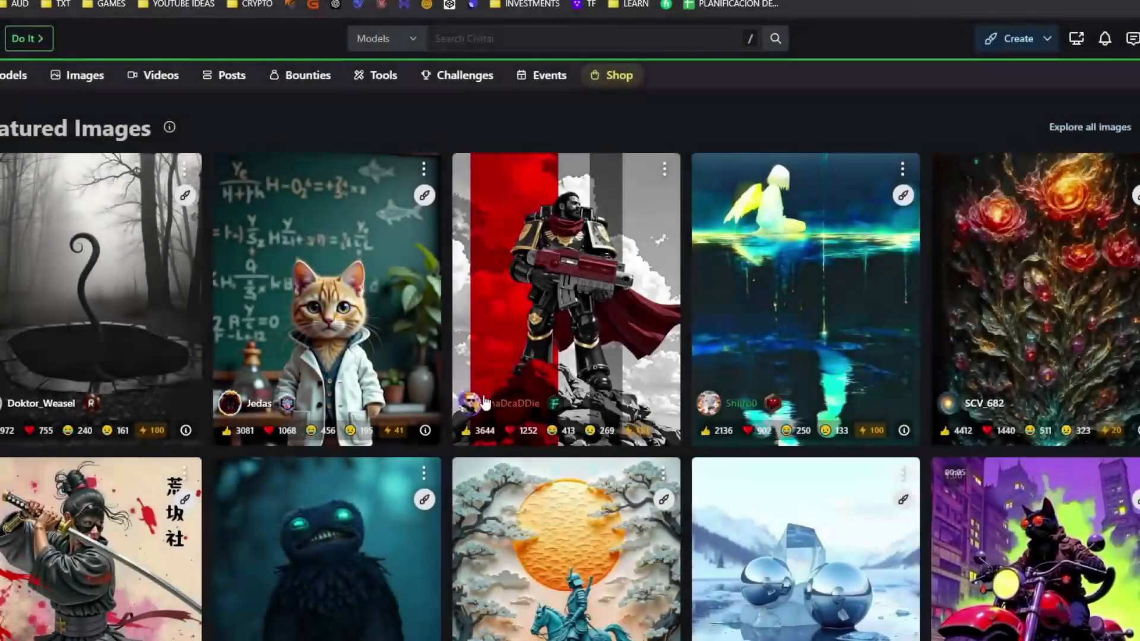
scroll(484, 402, "down", 2)
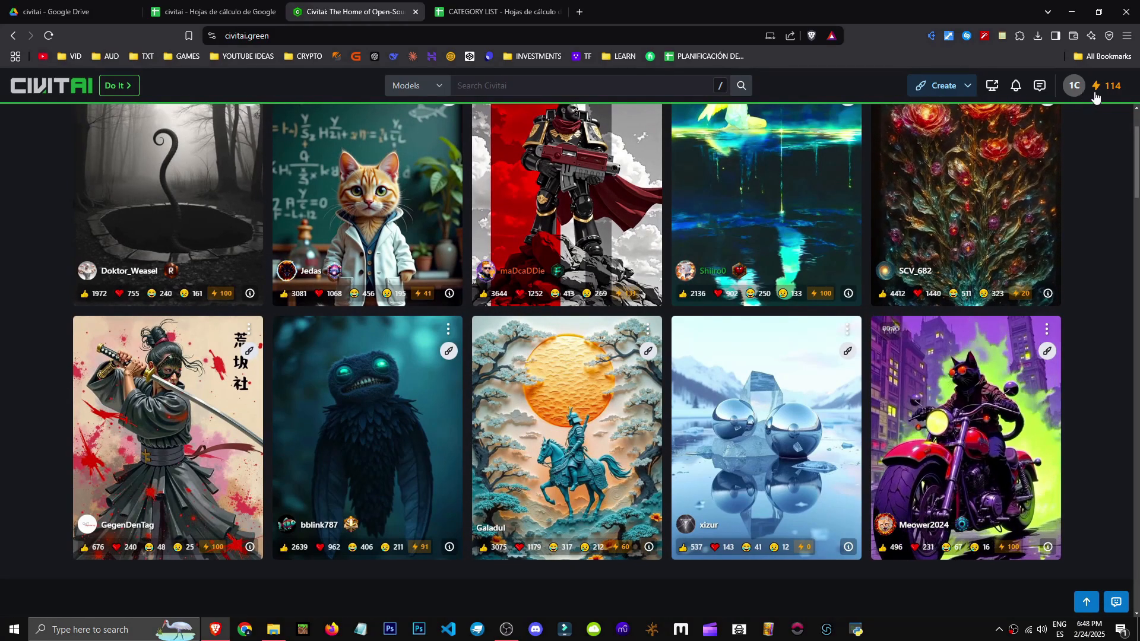
left_click(1119, 93)
scroll(119, 439, "down", 3)
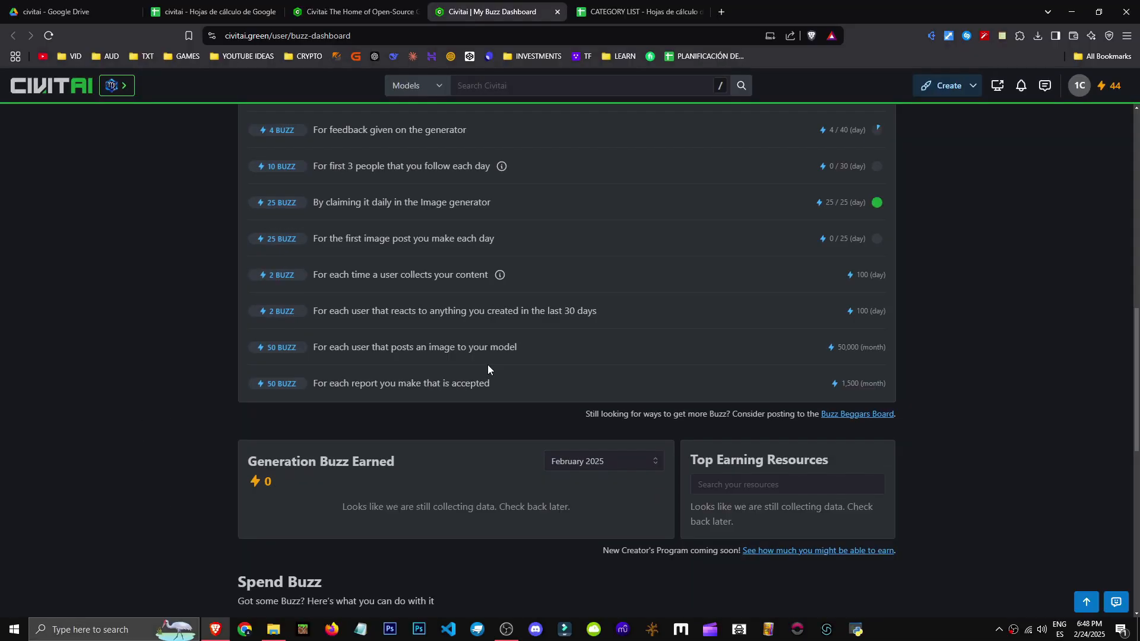
left_click_drag(280, 352, 502, 352)
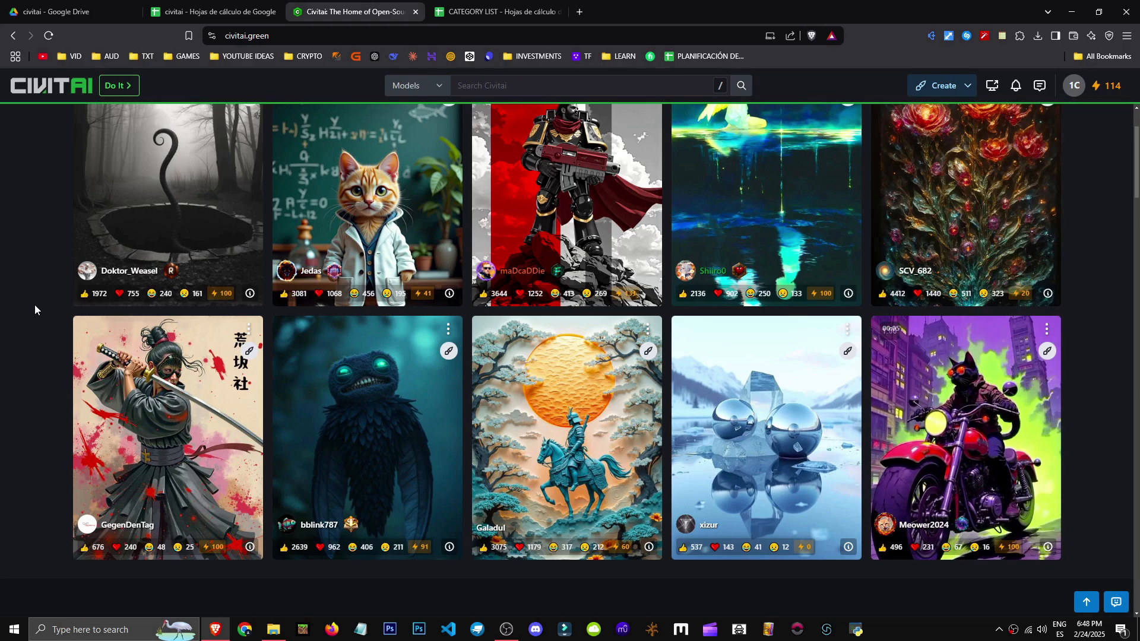
Step: Open the page for creating a video post, read its upload requirements, and return to the home page's featured images
scroll(35, 305, "up", 2)
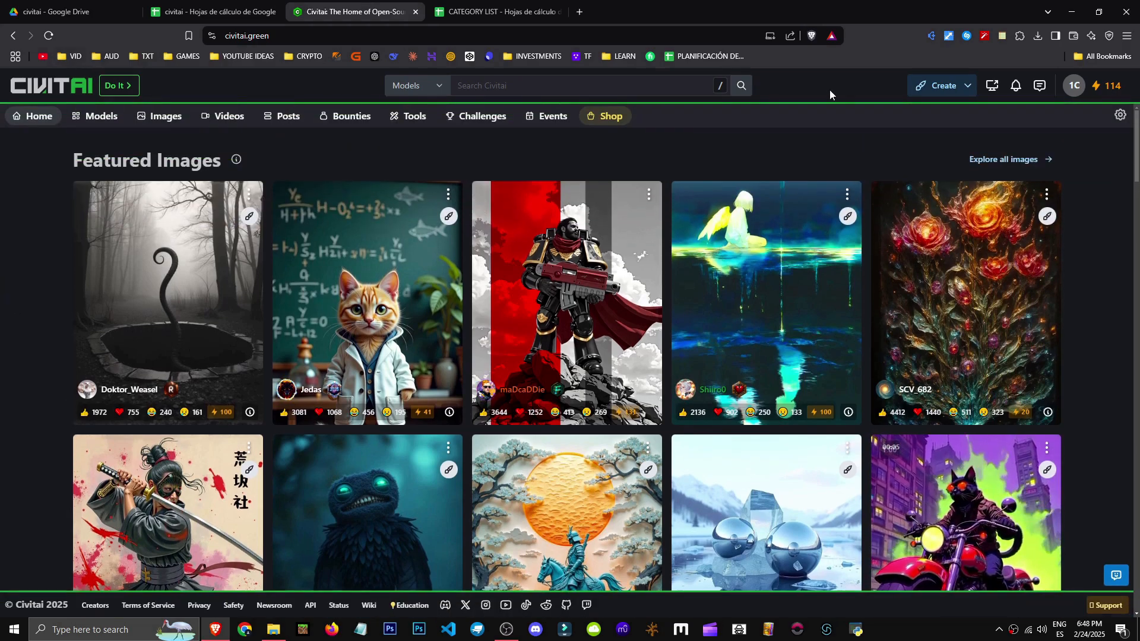
left_click(967, 88)
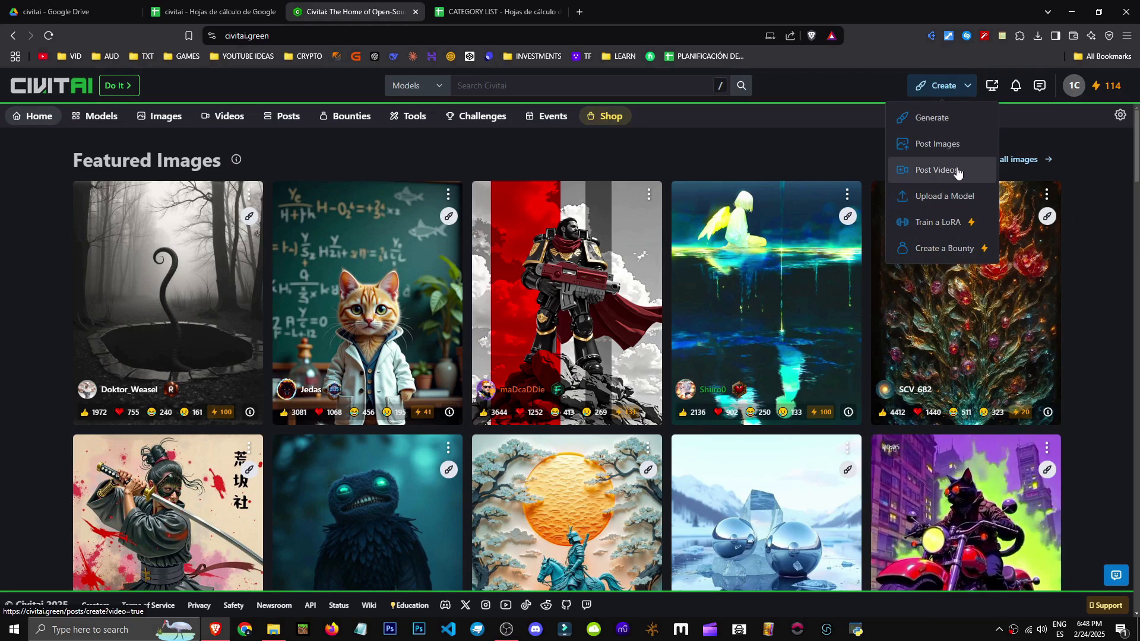
left_click(958, 171)
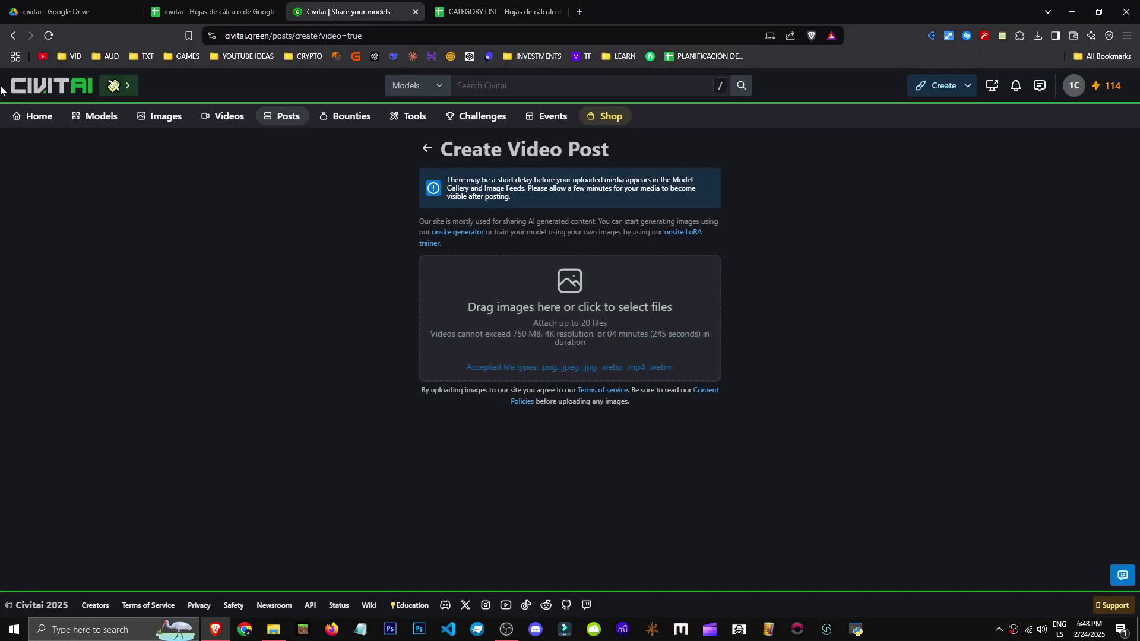
left_click(14, 37)
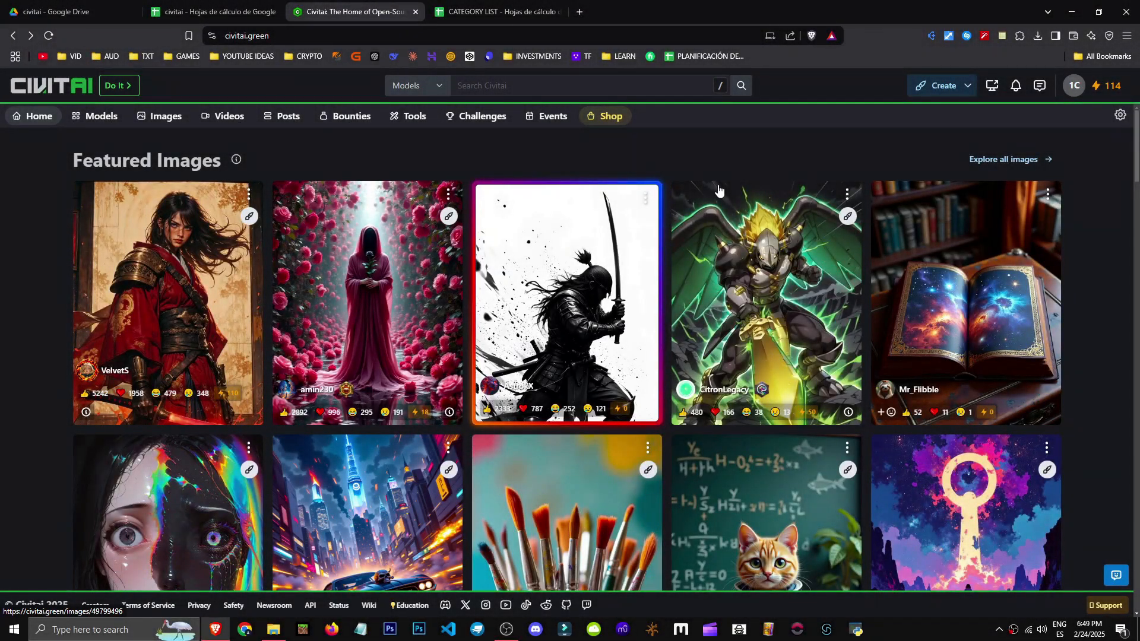
scroll(416, 326, "down", 1)
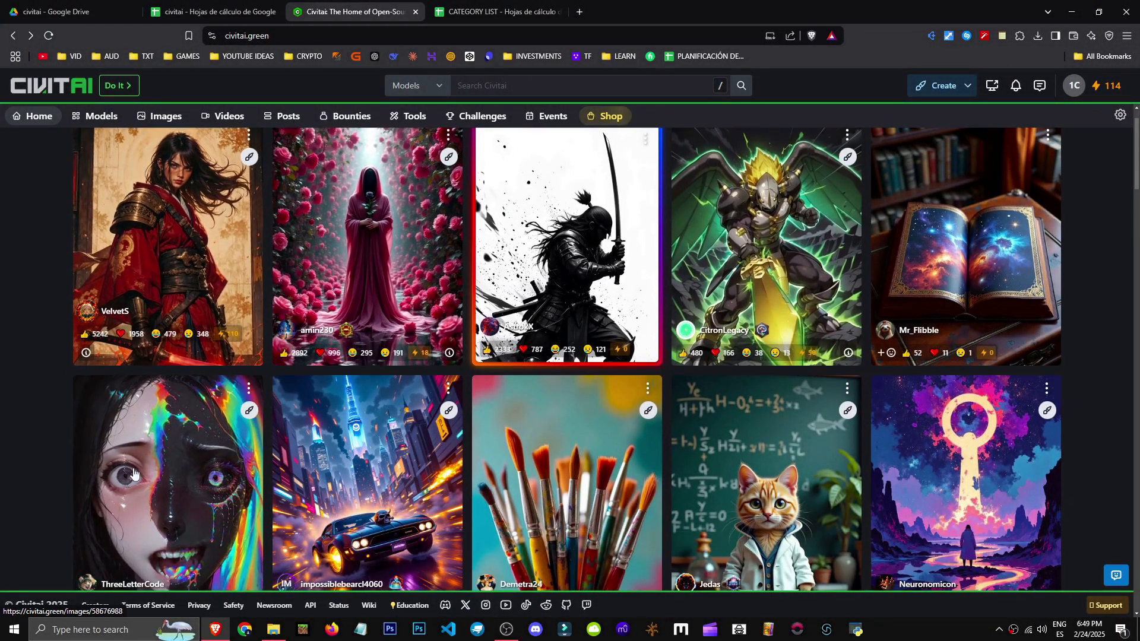
Step: Start training a LoRA with the Character type and advance to the stage for adding training data
scroll(142, 468, "up", 1)
left_click(968, 86)
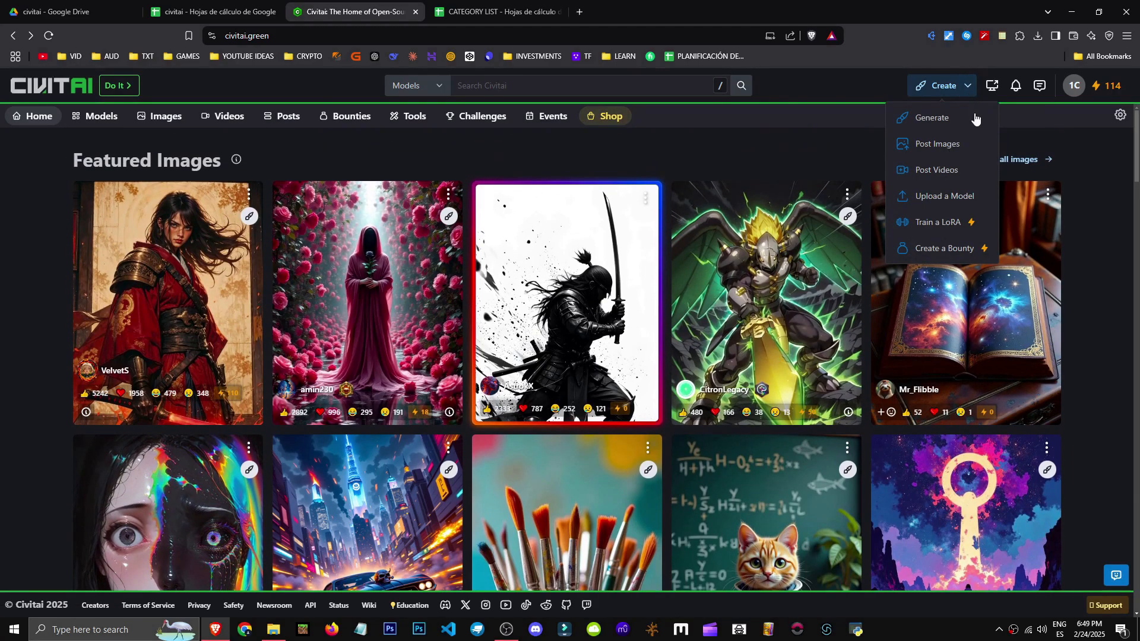
left_click(936, 232)
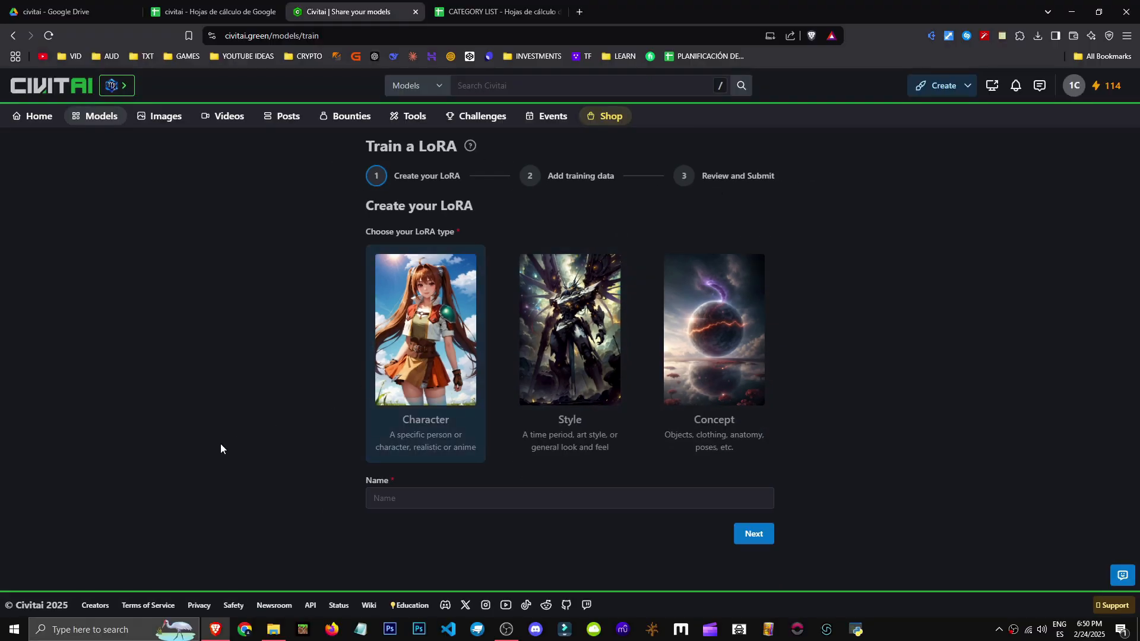
left_click(761, 532)
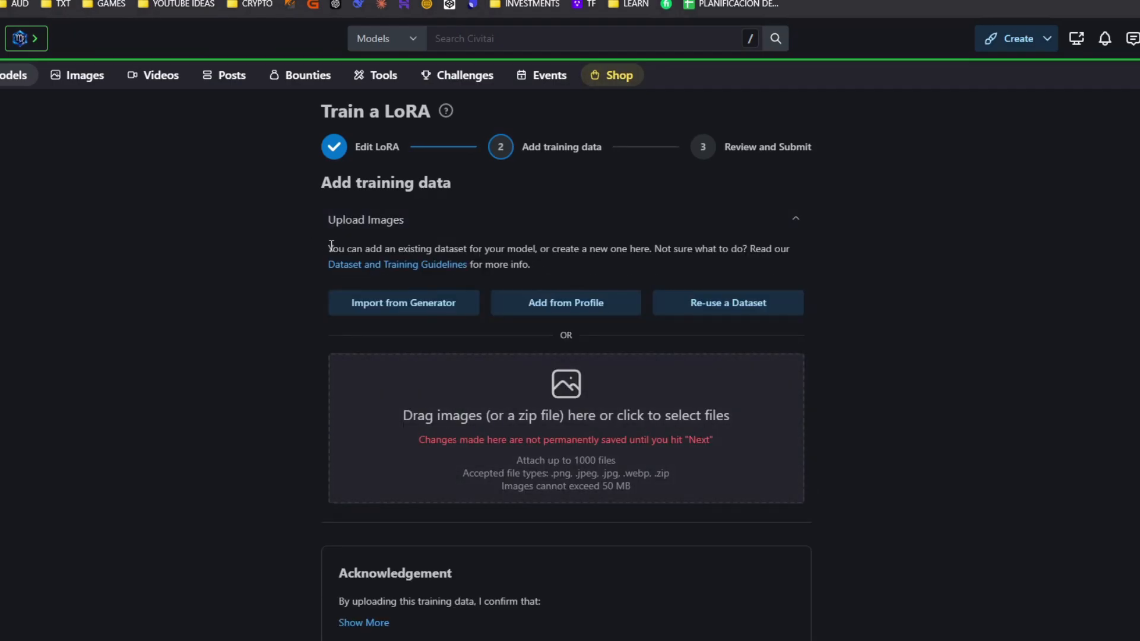
Step: Read the training data instructions, the upload limits and the acknowledgement for the LoRA dataset
left_click_drag(331, 245, 751, 275)
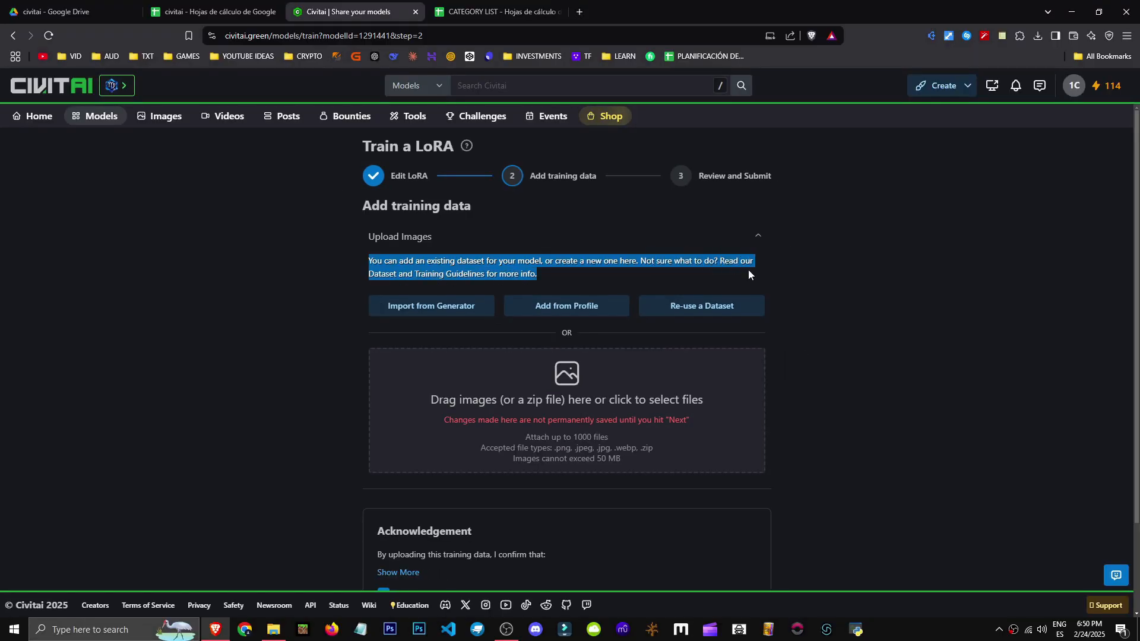
scroll(481, 353, "down", 1)
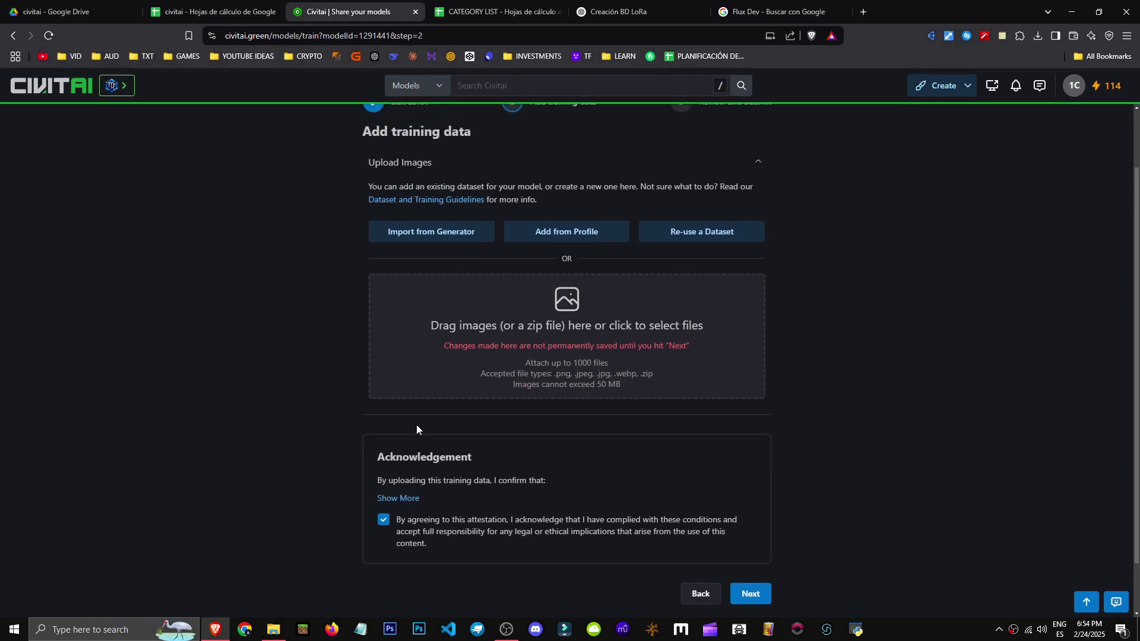
scroll(476, 309, "up", 2)
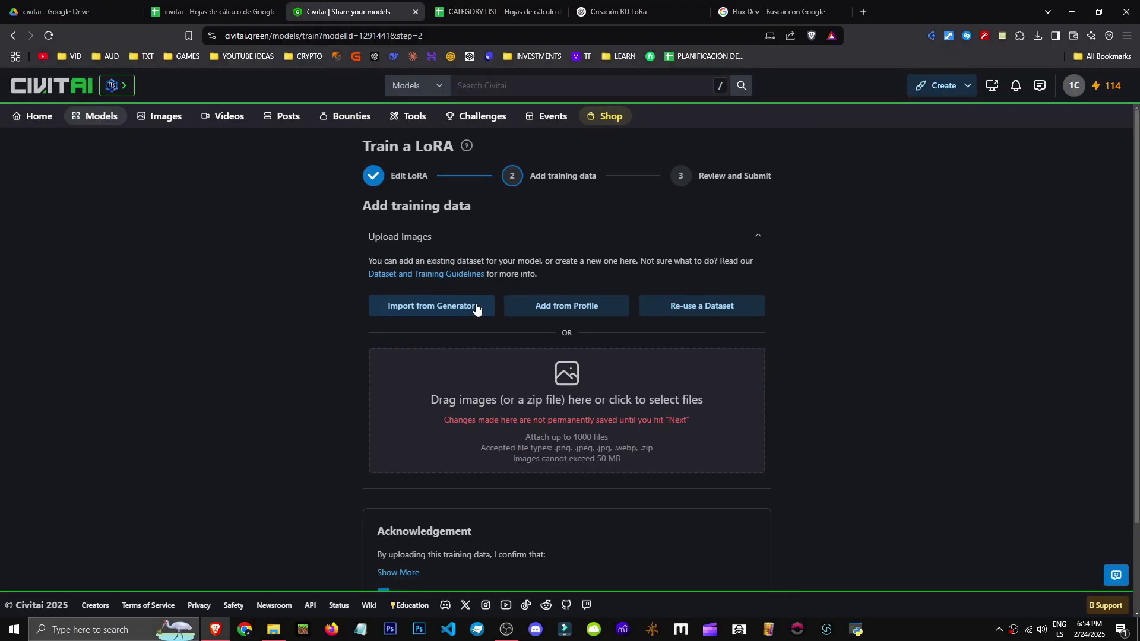
Step: Switch to the Google results for Flux Dev and read the description of the FLUX.1 dev image generator
left_click(772, 12)
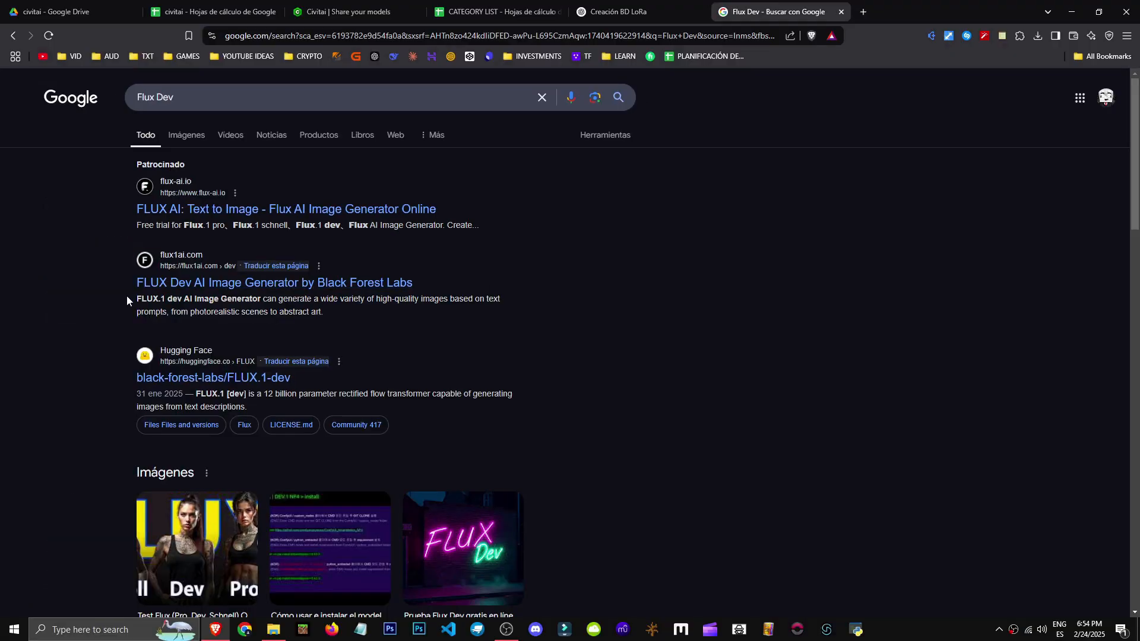
left_click_drag(127, 300, 407, 308)
left_click(427, 306)
left_click_drag(162, 313, 329, 319)
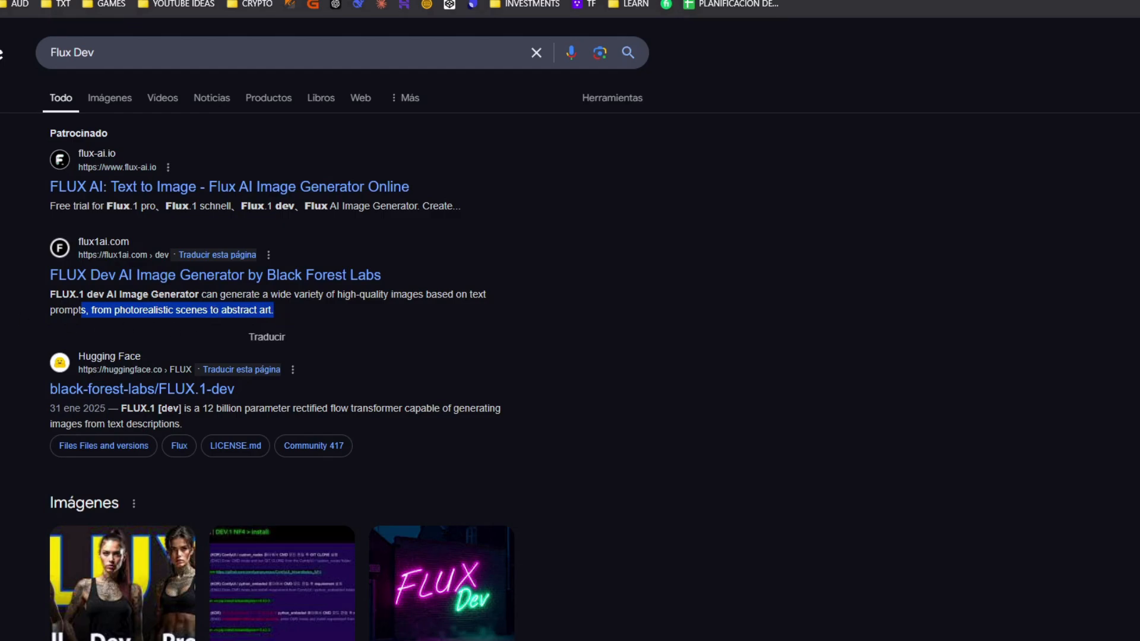
scroll(570, 356, "down", 3)
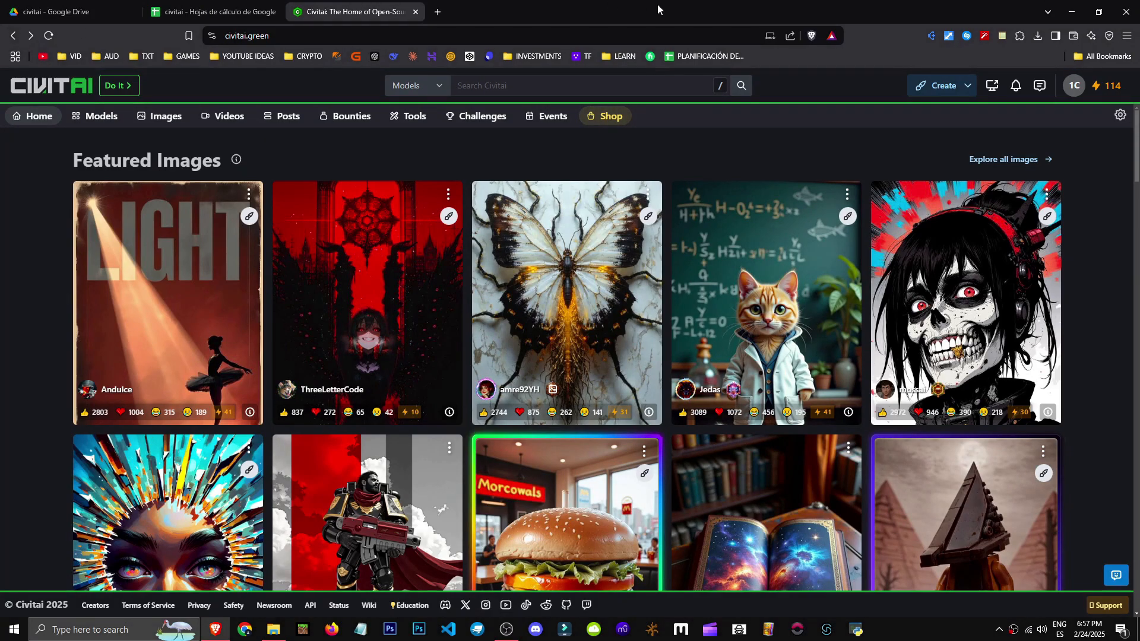
Step: Start publishing a model named "a" with the Merge checkpoint type, and view the available categories
left_click(963, 87)
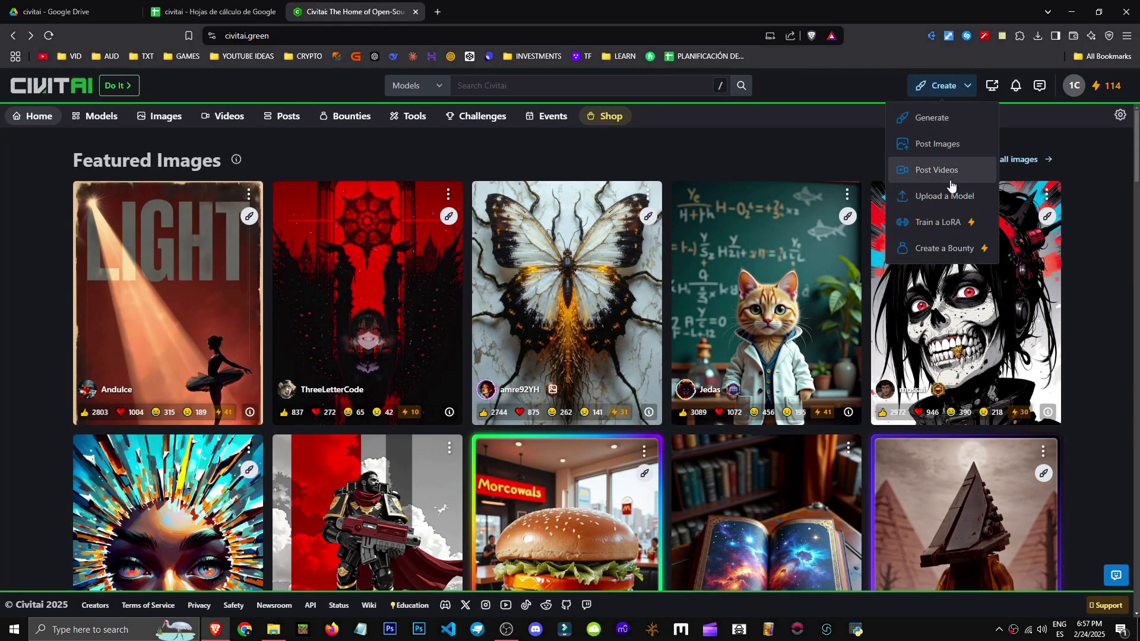
left_click(912, 198)
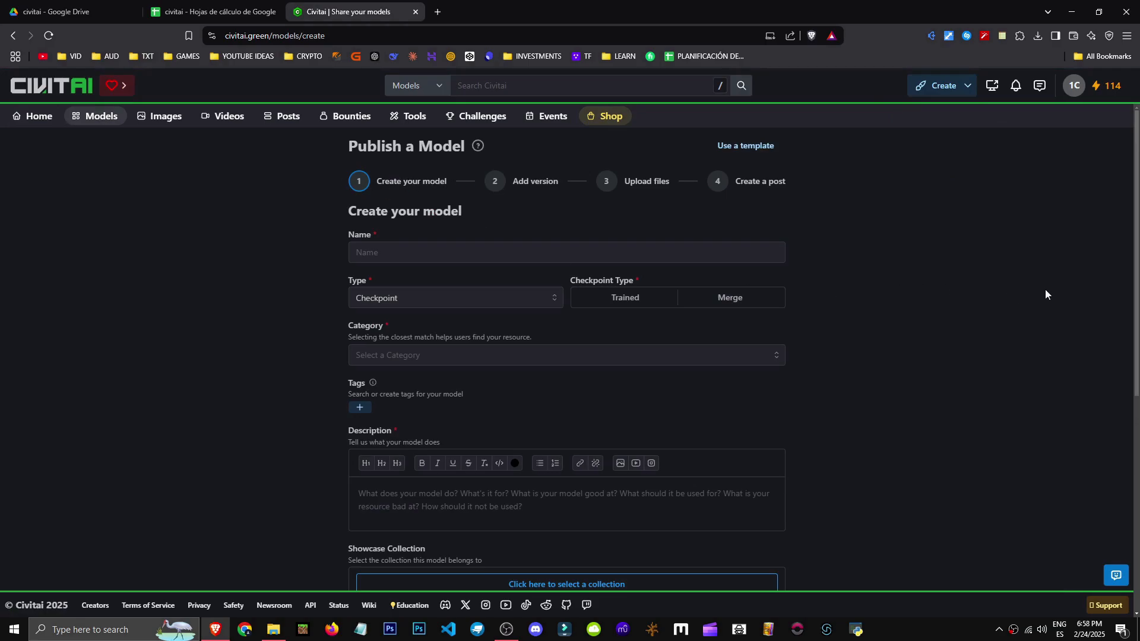
left_click(394, 249)
type("a")
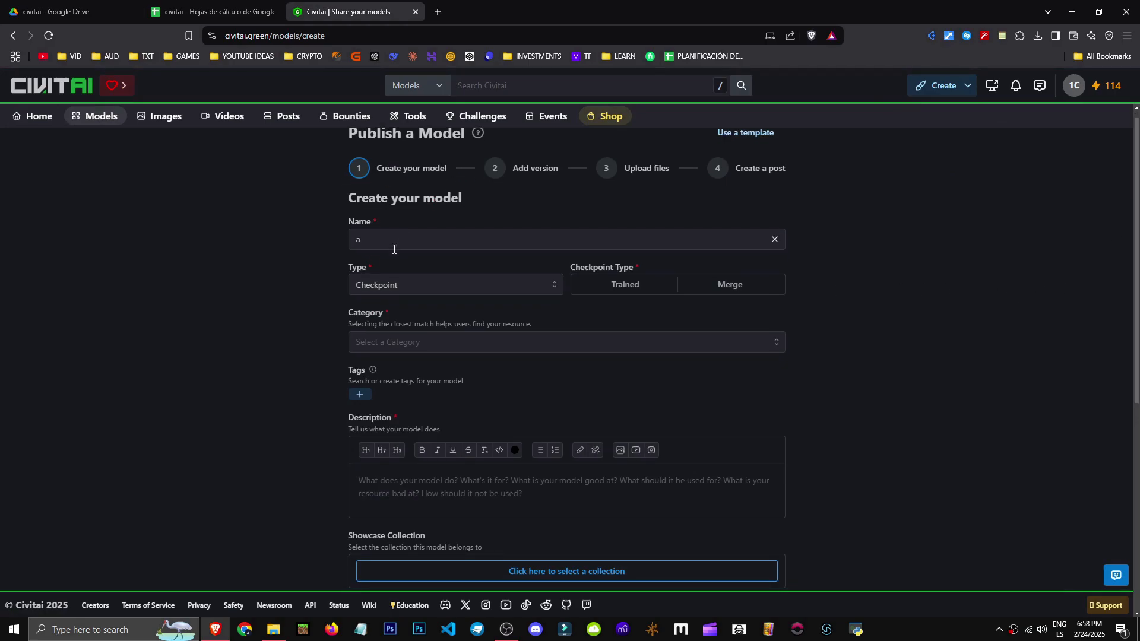
left_click(436, 289)
scroll(410, 392, "down", 2)
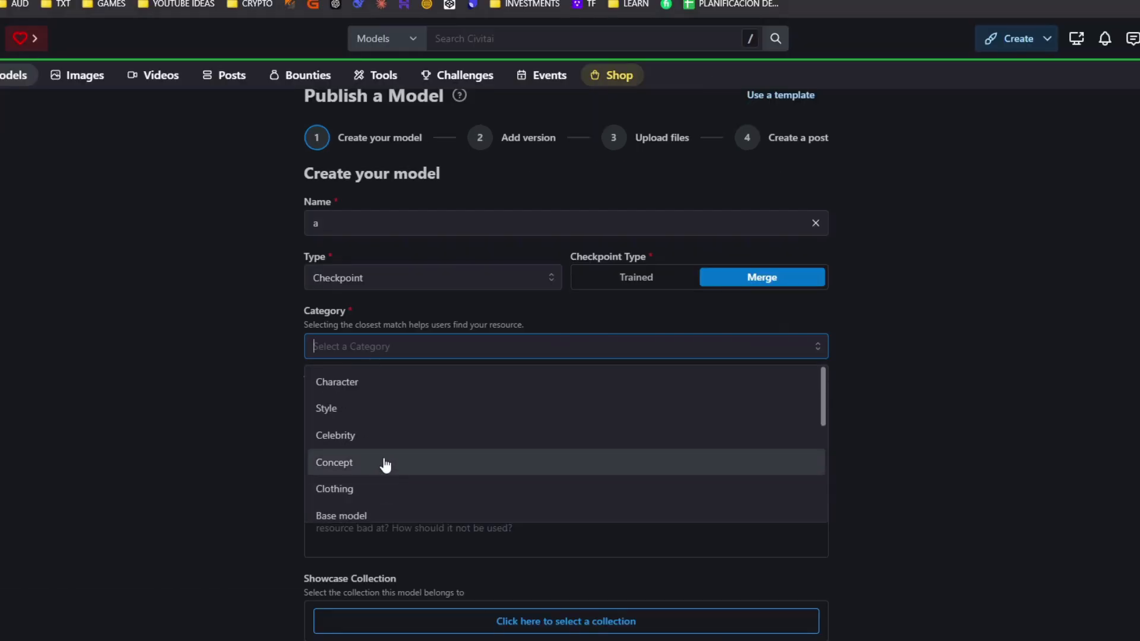
Step: Examine the model form's description and showcase collection sections, and check which model types are offered
scroll(383, 416, "down", 6)
left_click_drag(347, 261, 475, 265)
left_click(476, 261)
left_click_drag(343, 301, 493, 315)
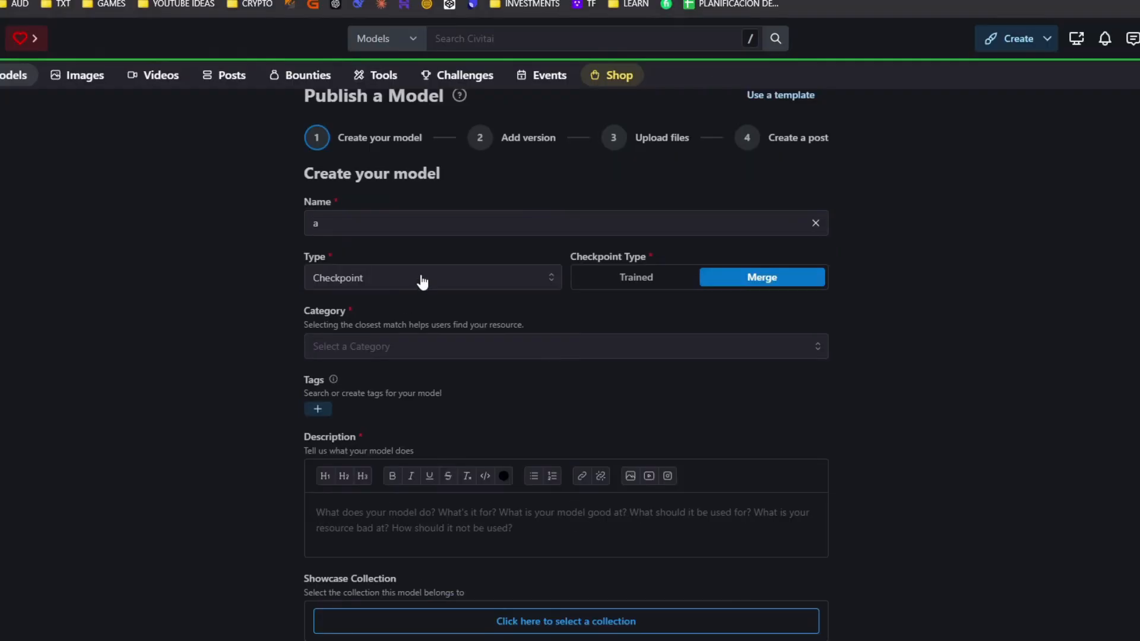
left_click(445, 166)
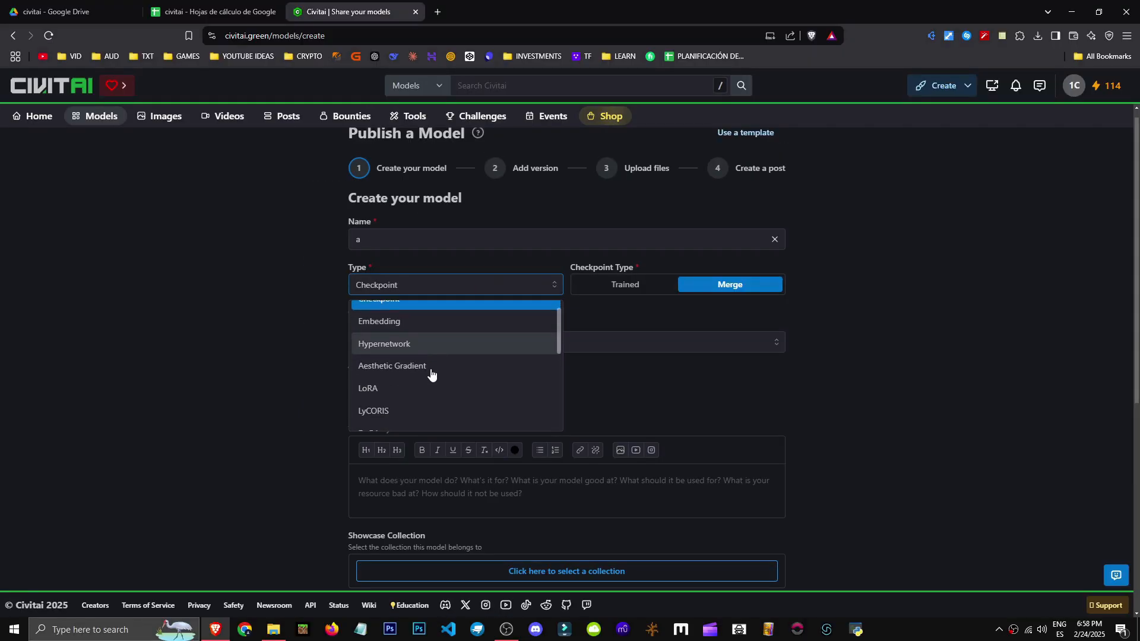
scroll(405, 384, "down", 2)
Step: Review the showcase collection, user permissions and commercial use settings of the model being published
scroll(430, 405, "down", 5)
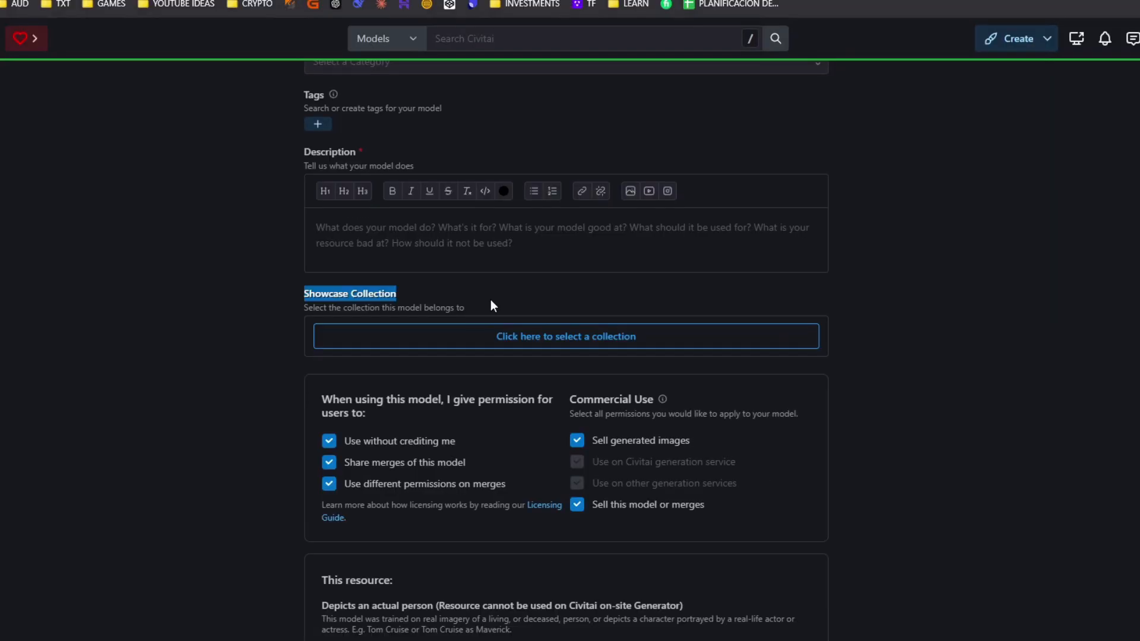
left_click_drag(482, 307, 304, 305)
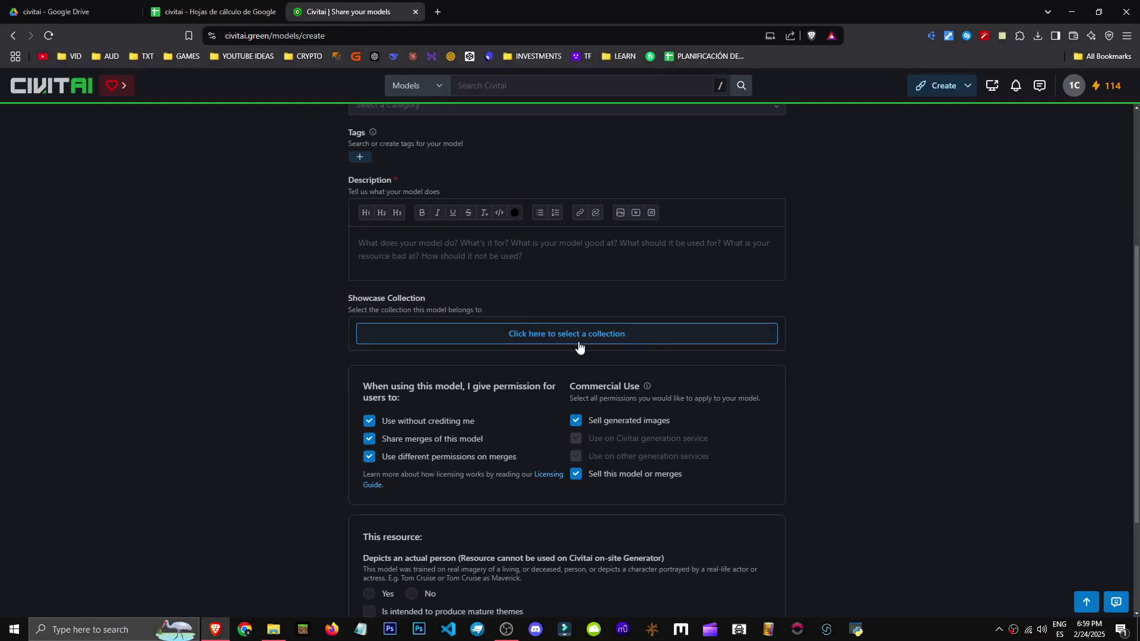
scroll(579, 348, "down", 2)
left_click_drag(362, 266, 426, 283)
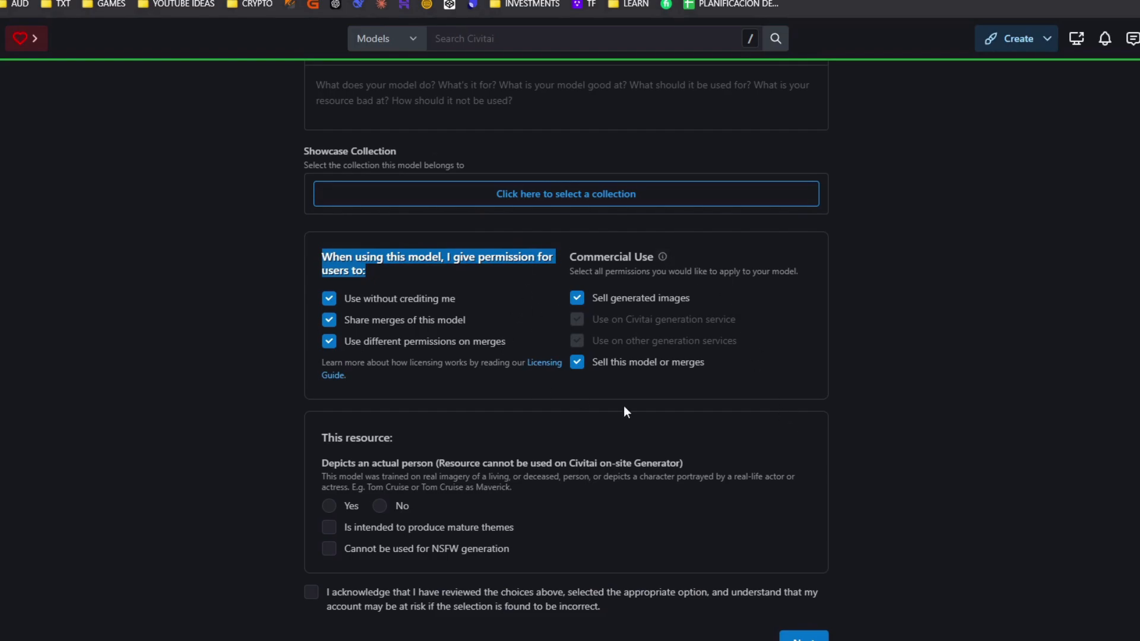
scroll(579, 397, "up", 7)
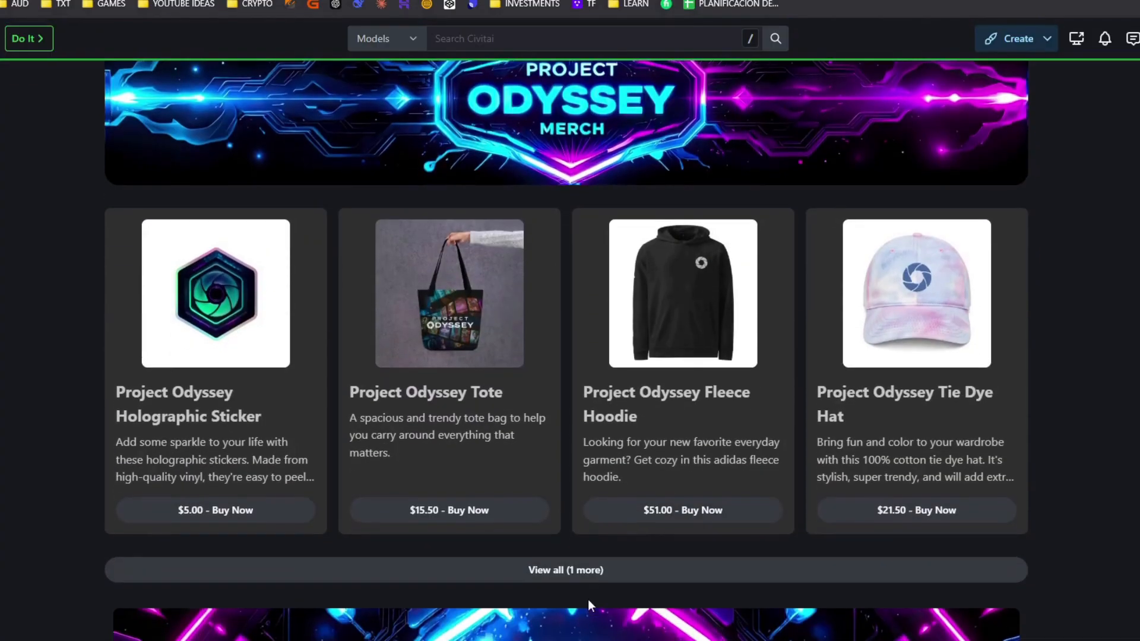
Step: Browse the Project Odyssey merchandise in the shop and examine the Free plan's benefits on the Memberships page
scroll(594, 558, "down", 10)
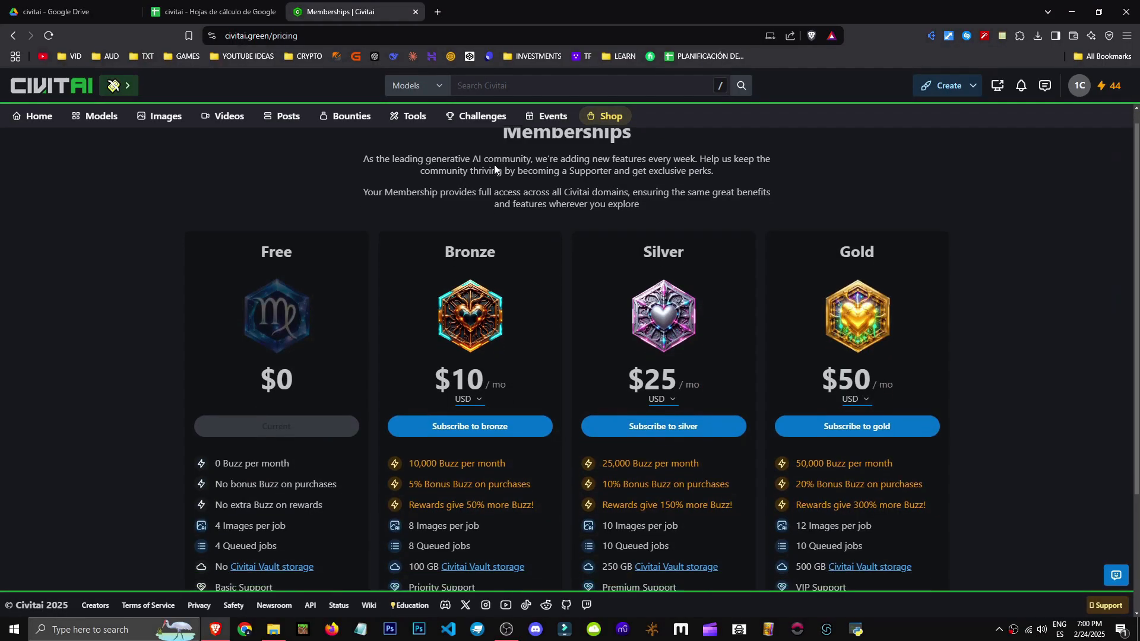
scroll(416, 250, "down", 2)
scroll(487, 231, "up", 2)
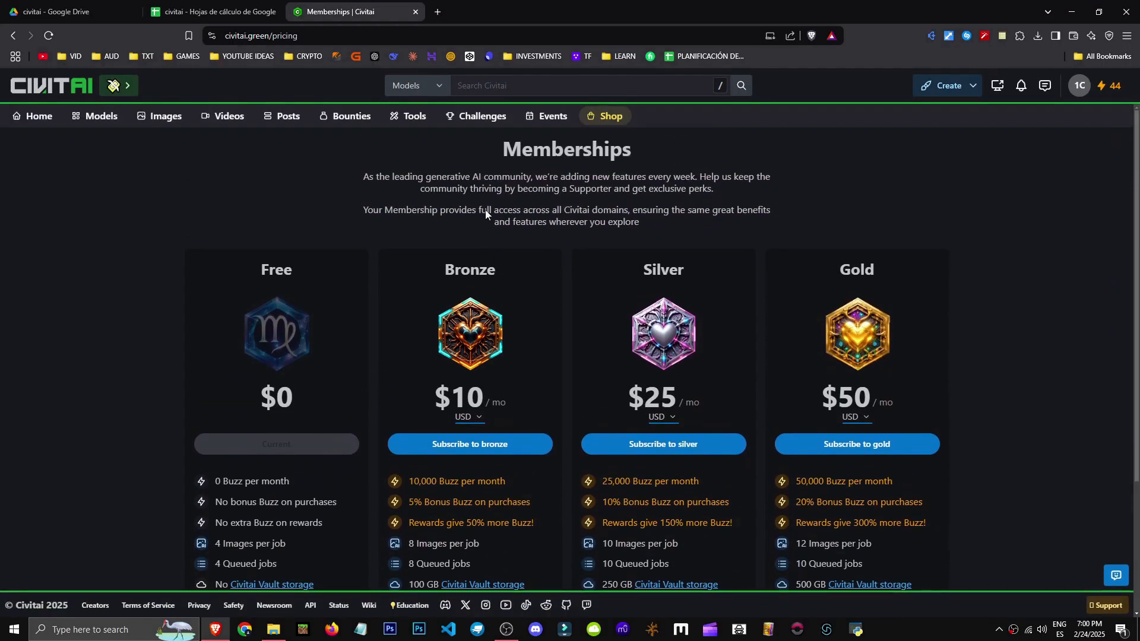
scroll(404, 196, "down", 1)
scroll(386, 235, "down", 1)
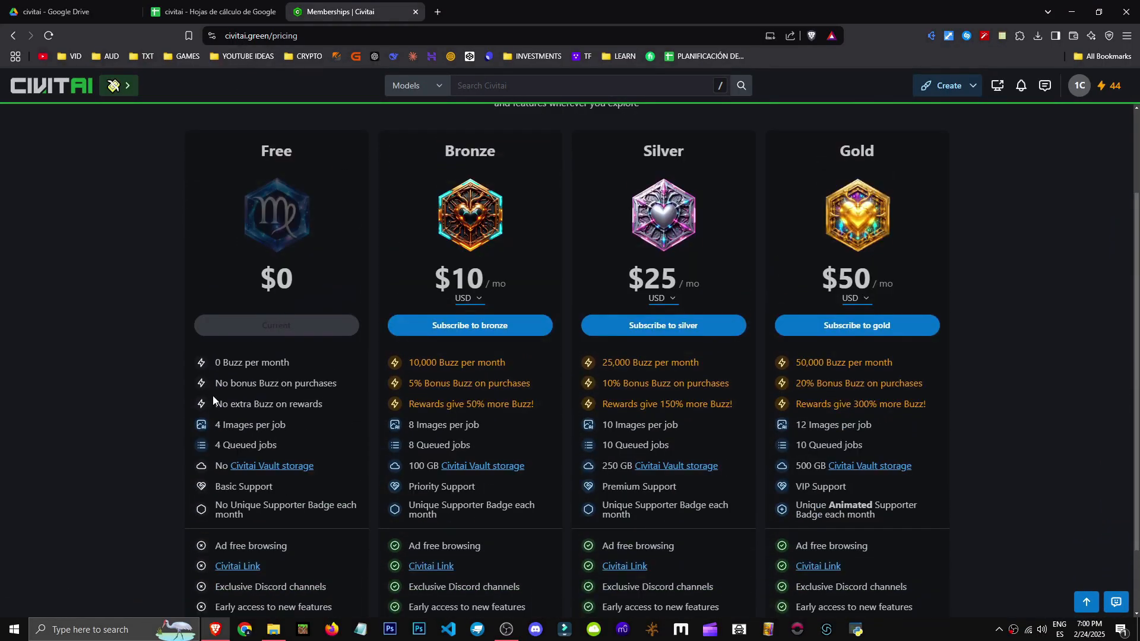
left_click_drag(217, 364, 344, 395)
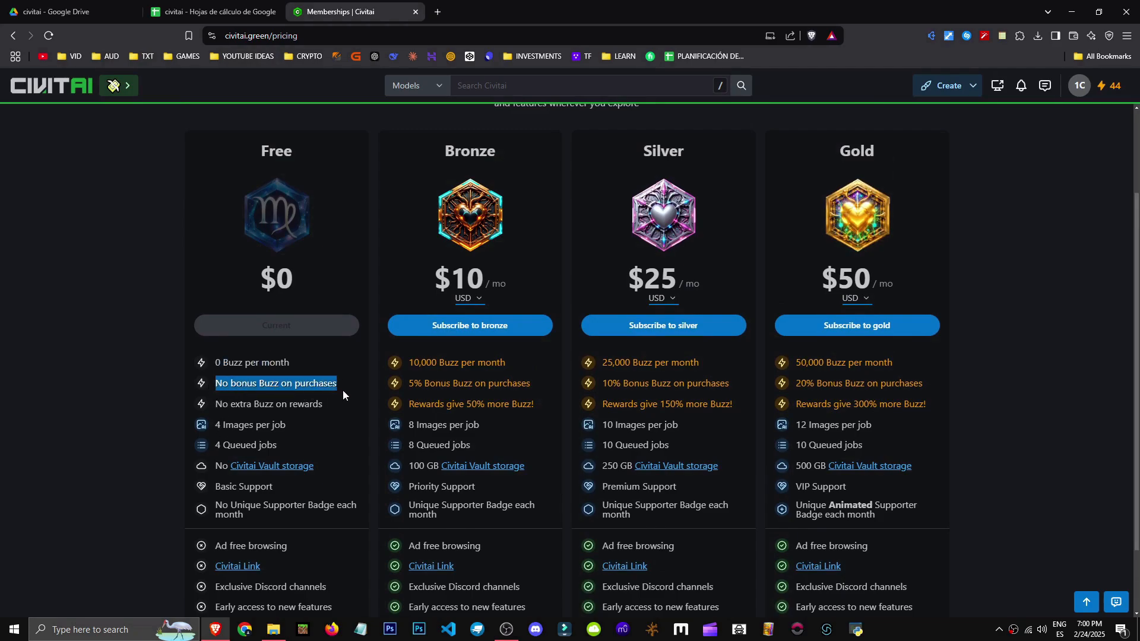
left_click(180, 380)
Step: Try other currencies for the Bronze membership price and return it to USD
scroll(180, 380, "up", 2)
double_click(441, 242)
scroll(469, 332, "down", 1)
left_click(469, 330)
left_click(472, 383)
left_click(469, 330)
left_click(471, 389)
left_click(469, 330)
left_click(469, 348)
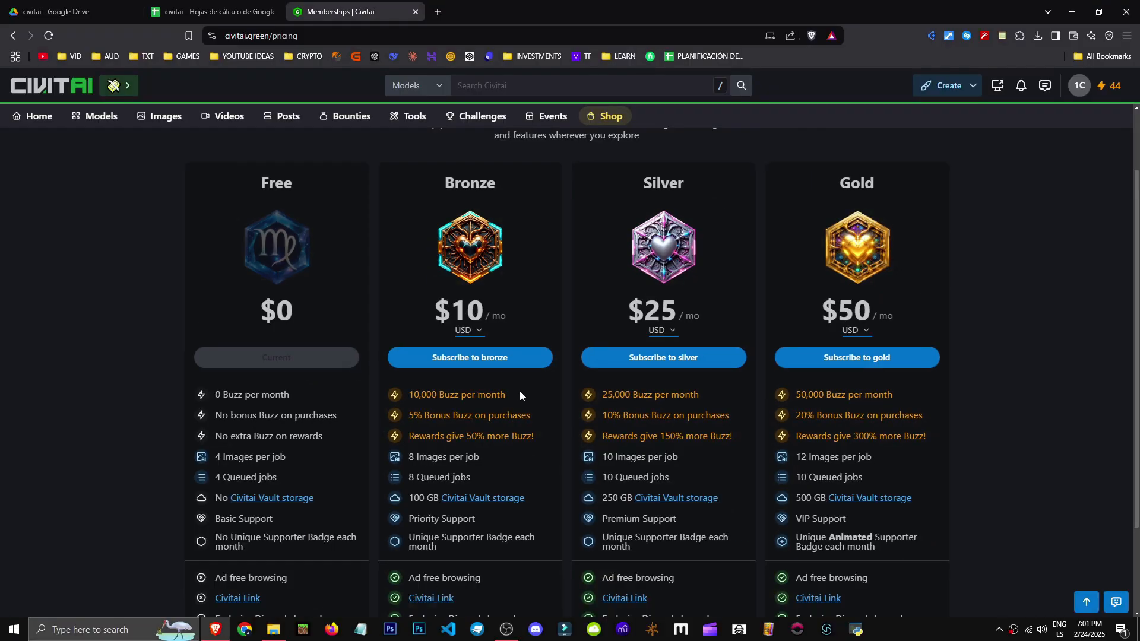
Step: Examine the Bronze membership's Buzz rewards, vault storage and support level
left_click_drag(409, 436, 496, 431)
left_click(585, 440)
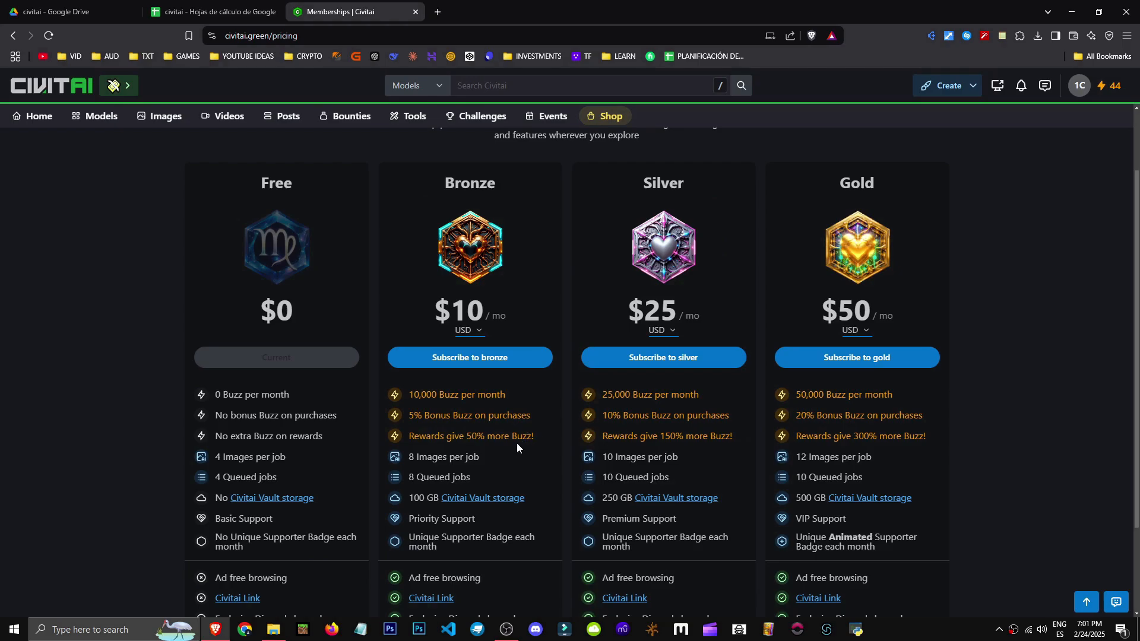
left_click_drag(409, 437, 522, 436)
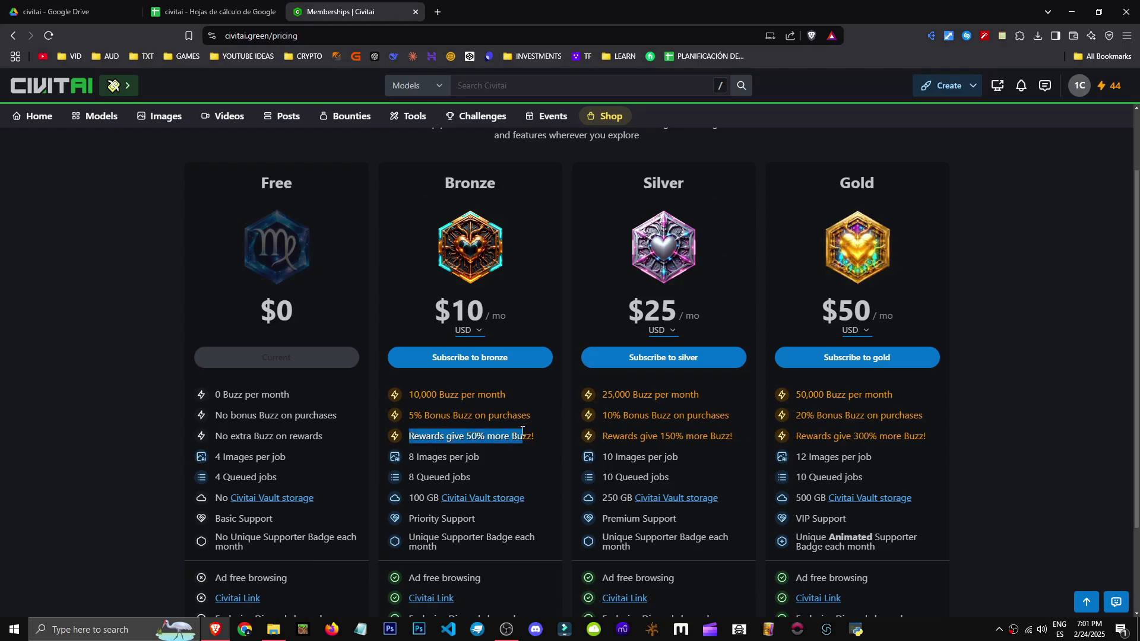
left_click(518, 441)
scroll(478, 498, "down", 2)
double_click(416, 379)
triple_click(418, 401)
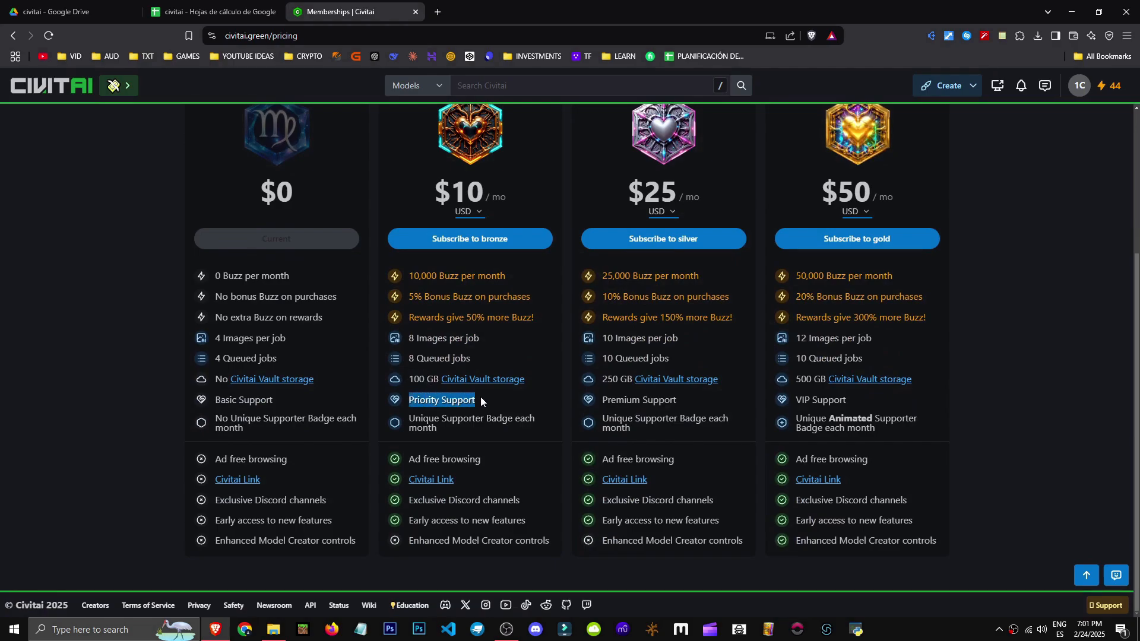
scroll(582, 496, "up", 1)
scroll(582, 497, "up", 1)
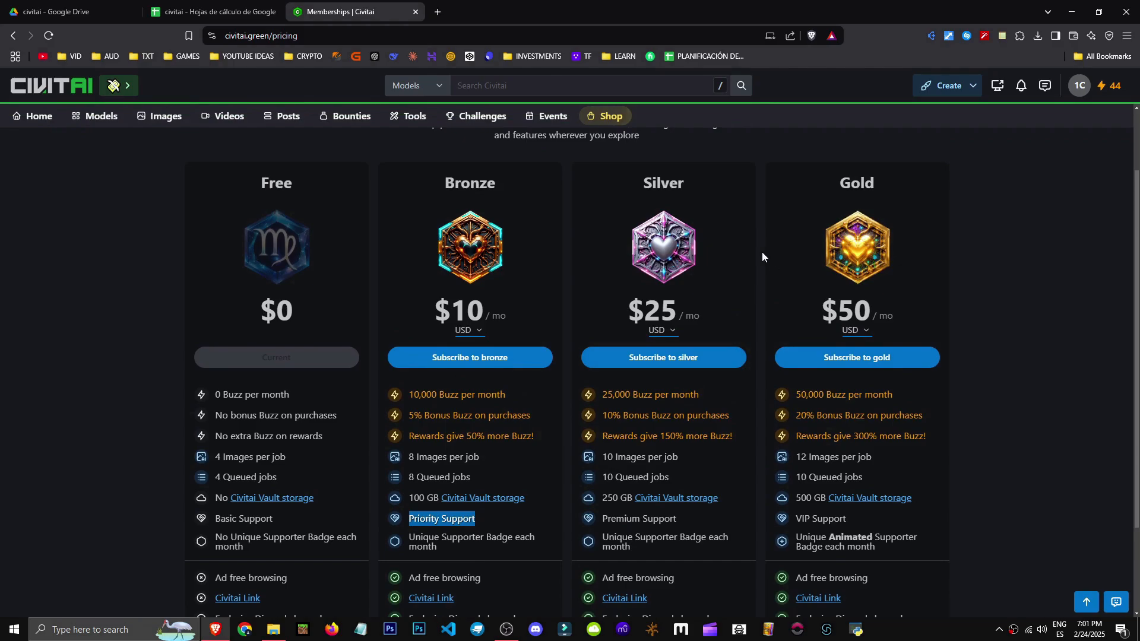
Step: Compare the paid plans with the Gold membership, checking its monthly price and its Enhanced Model Creator controls
scroll(601, 481, "down", 2)
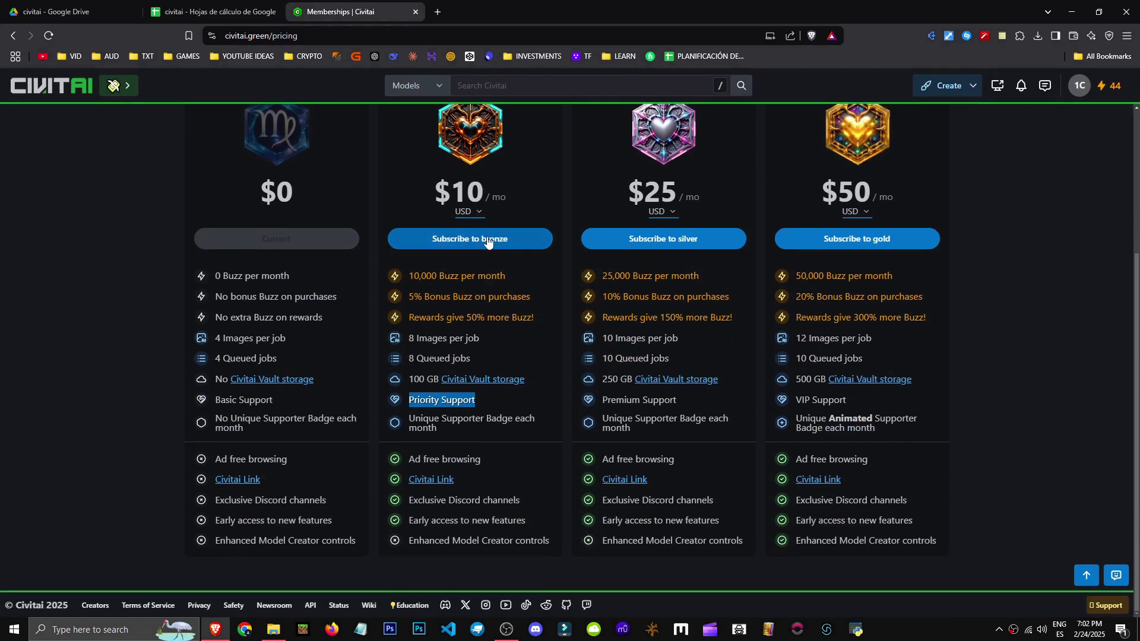
scroll(782, 506, "up", 1)
left_click_drag(823, 252, 872, 254)
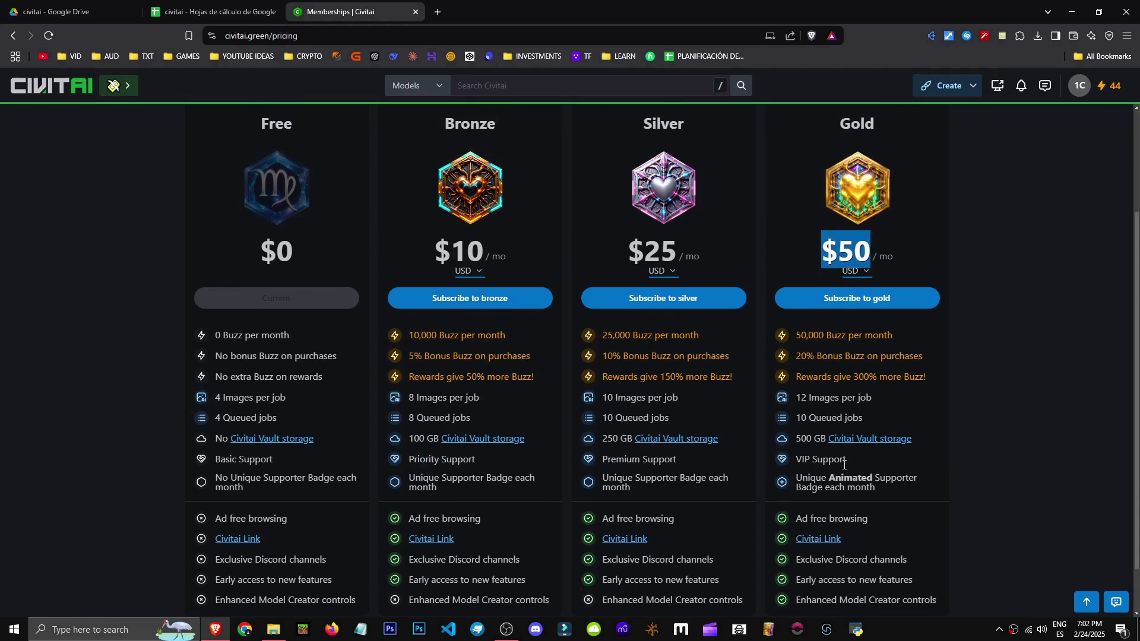
scroll(840, 475, "down", 1)
left_click_drag(796, 543, 935, 541)
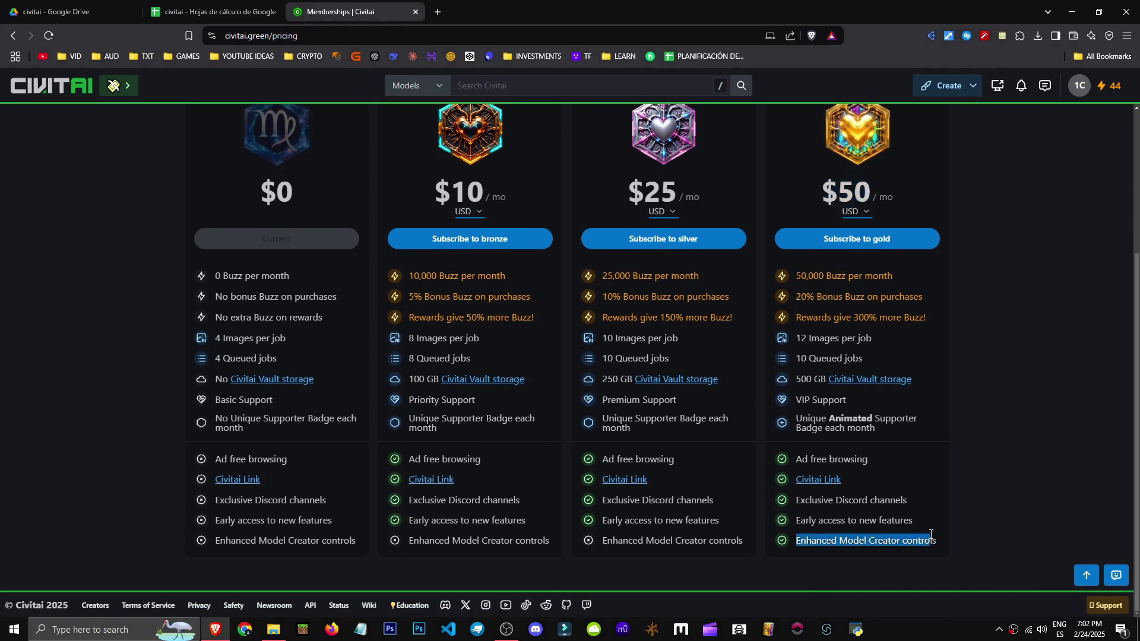
scroll(937, 531, "up", 3)
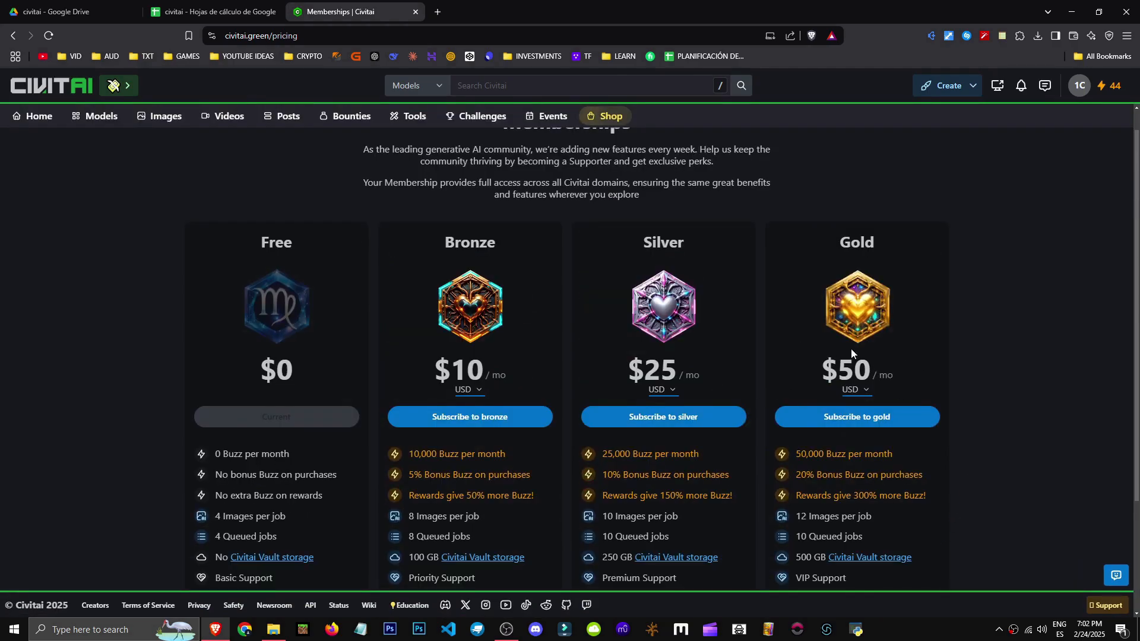
scroll(713, 422, "up", 1)
scroll(616, 454, "down", 3)
scroll(618, 453, "up", 2)
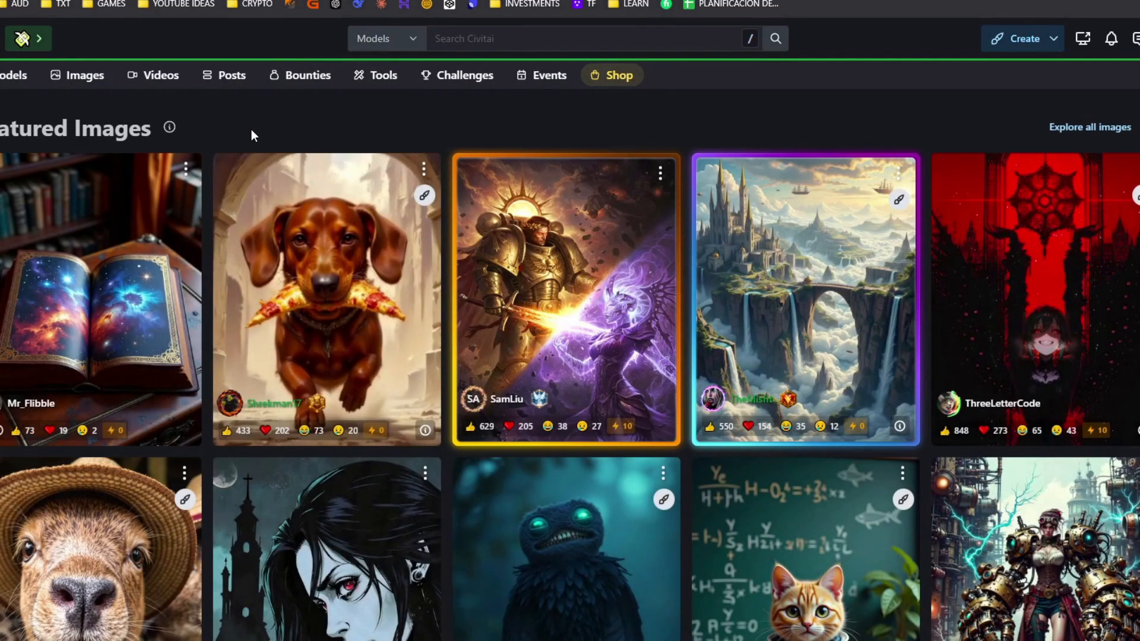
Step: View the featured book, dachshund and hat-wearing animal images with their generation data, and return to the Memberships page
left_click(193, 250)
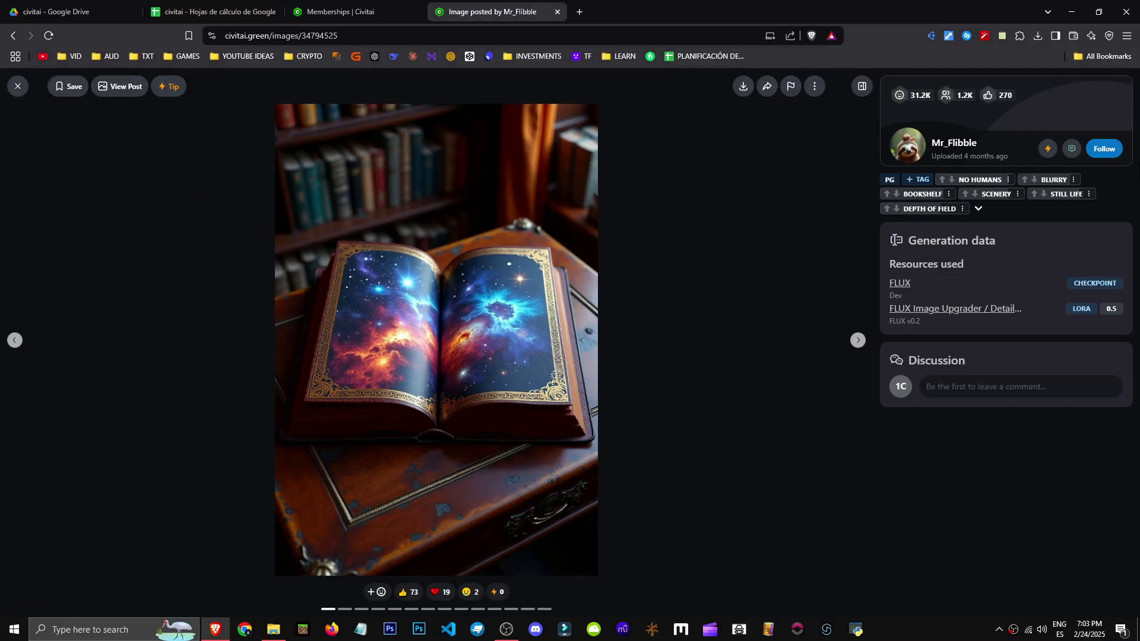
left_click(18, 87)
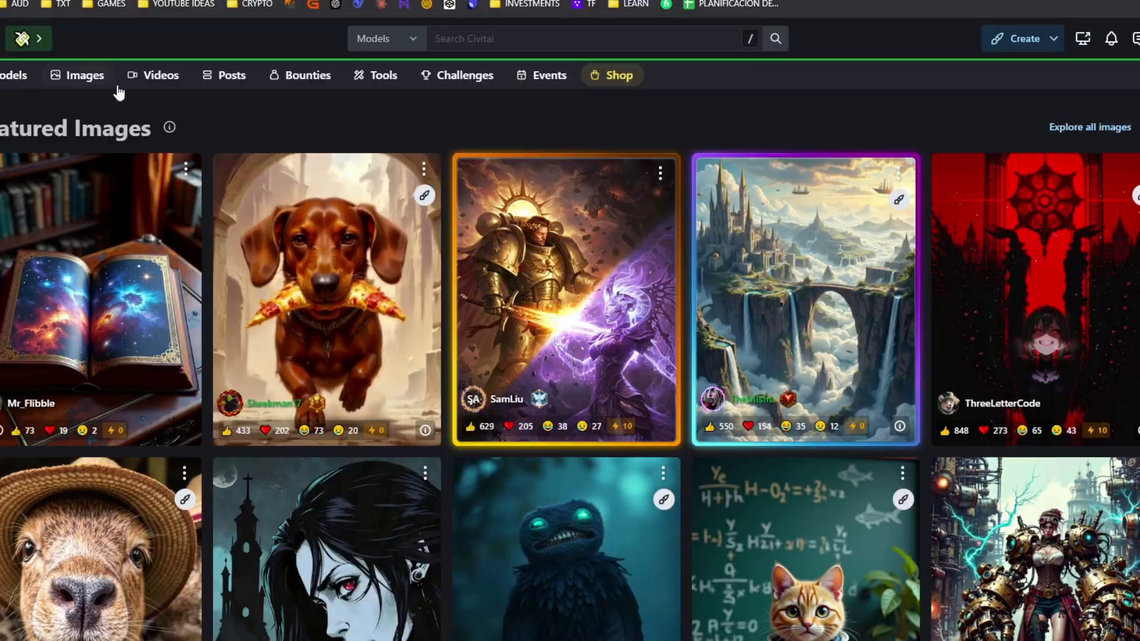
left_click(386, 244)
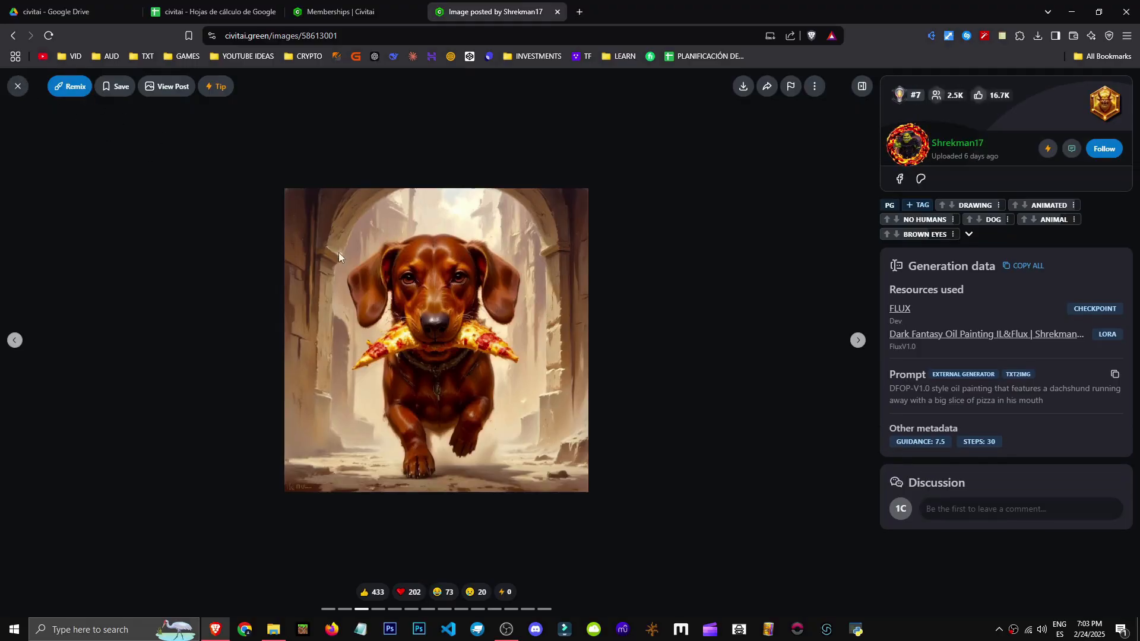
left_click(18, 86)
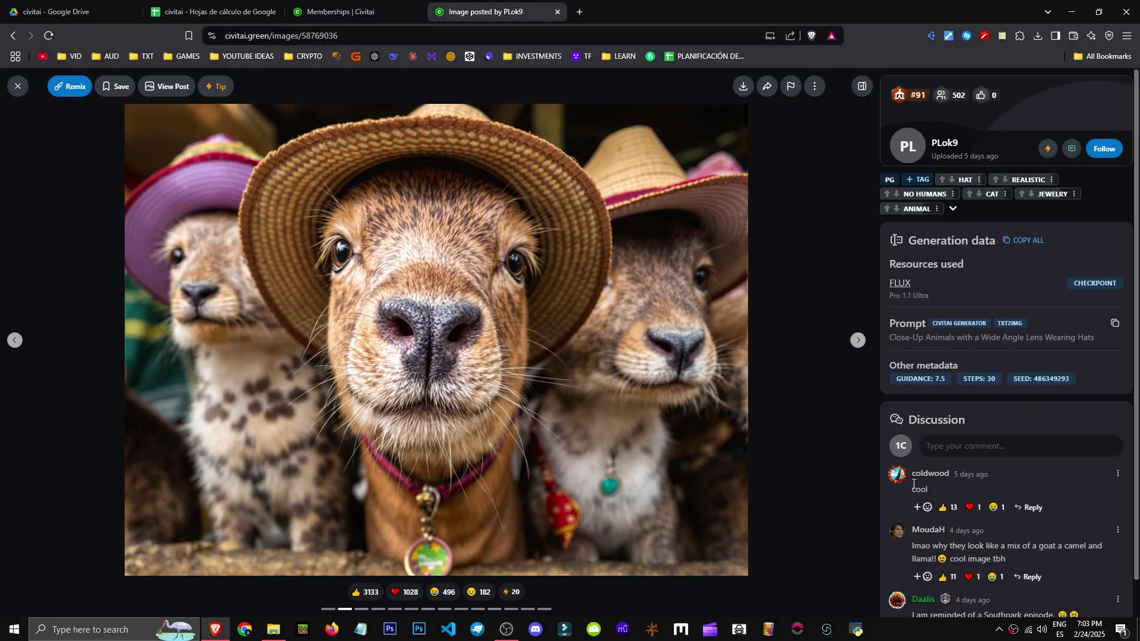
left_click(338, 7)
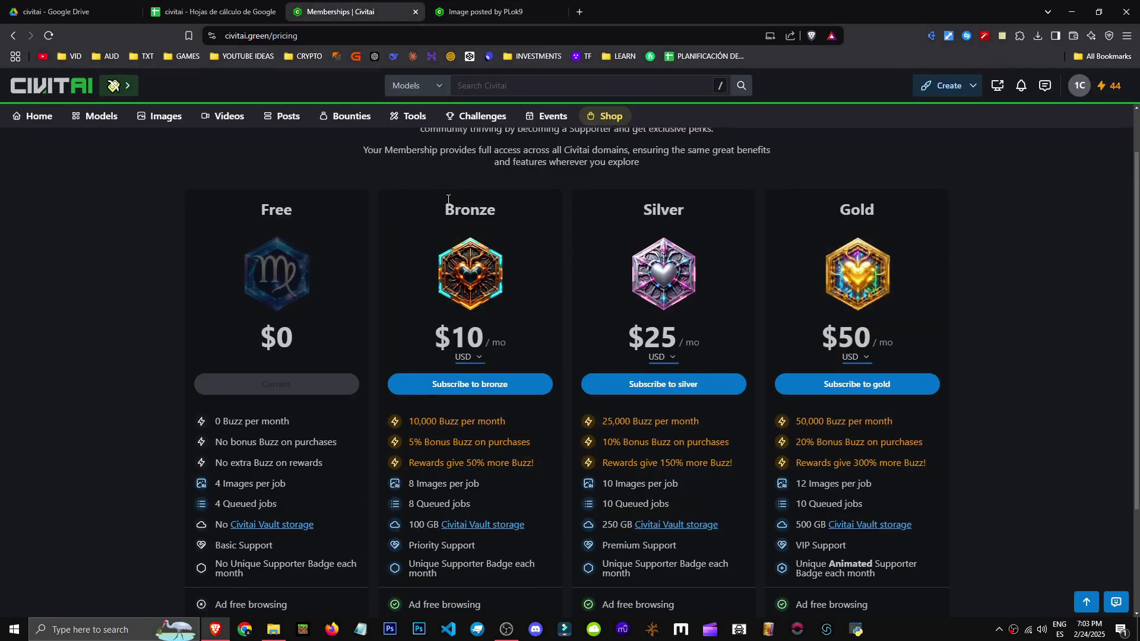